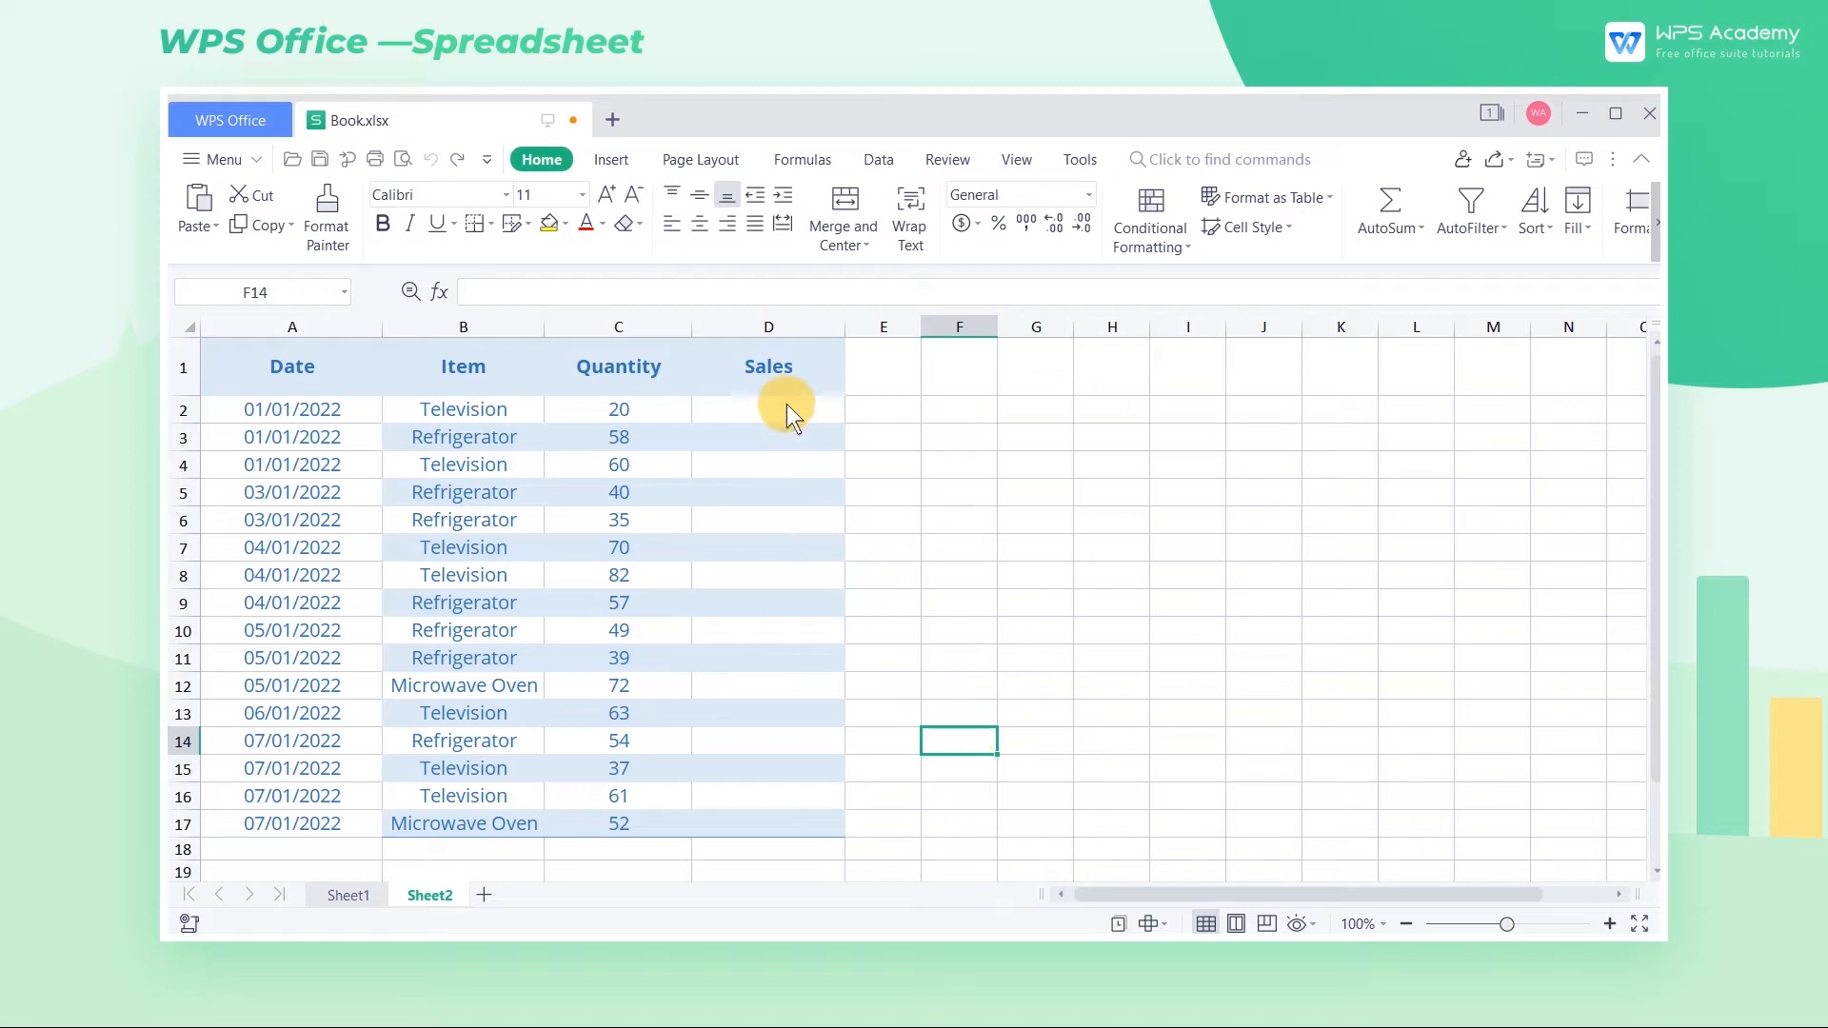
Format the Sales column as Currency with the US$ symbol
click(783, 329)
right_click(787, 435)
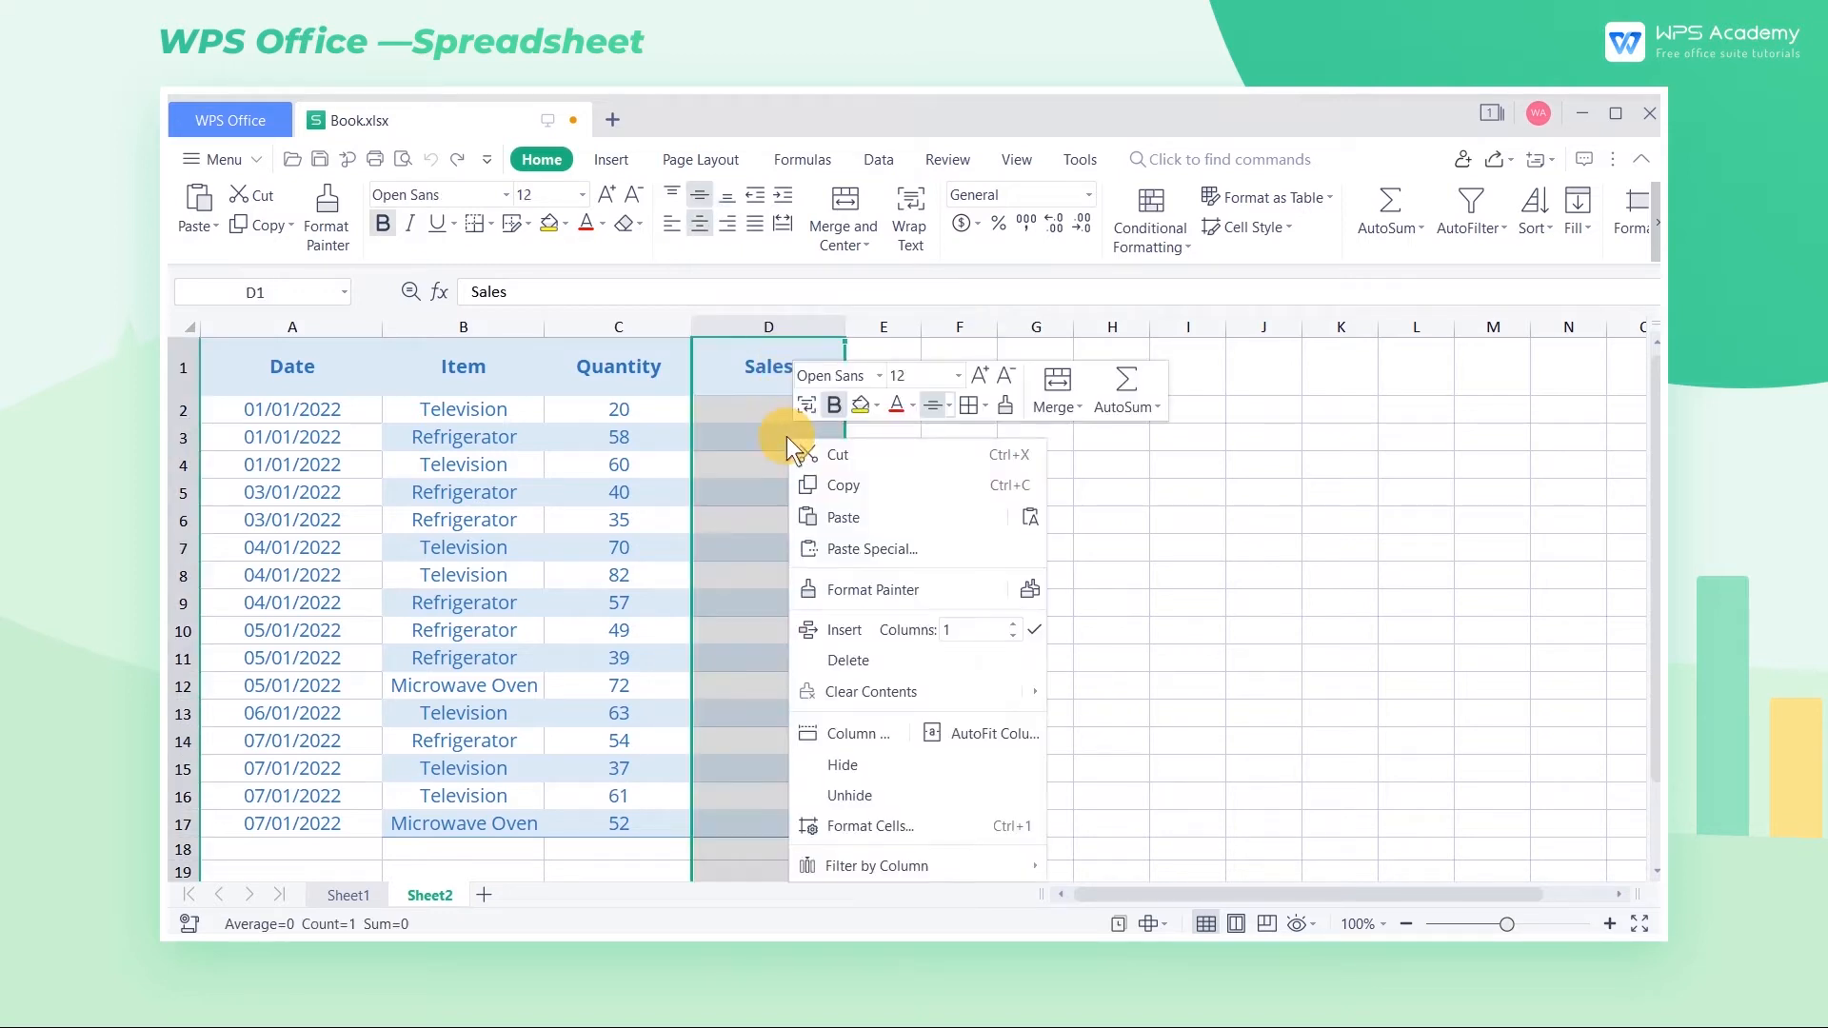
click(910, 820)
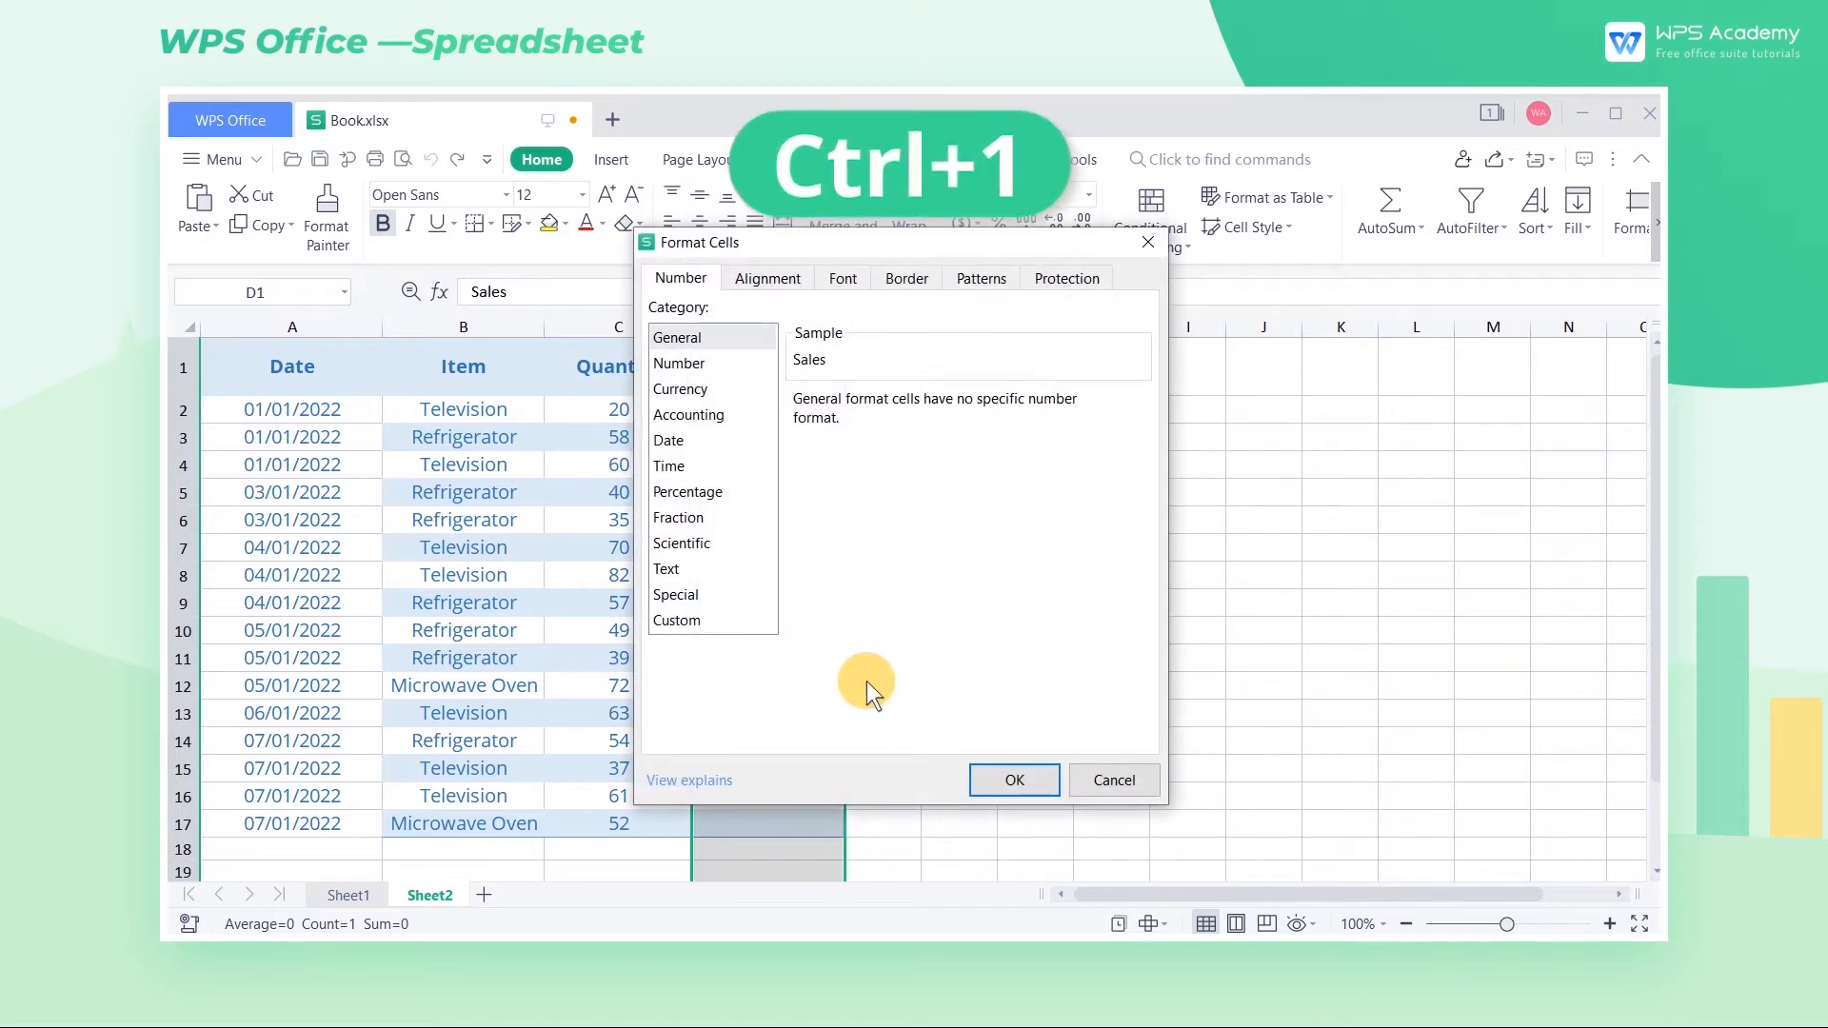
click(682, 388)
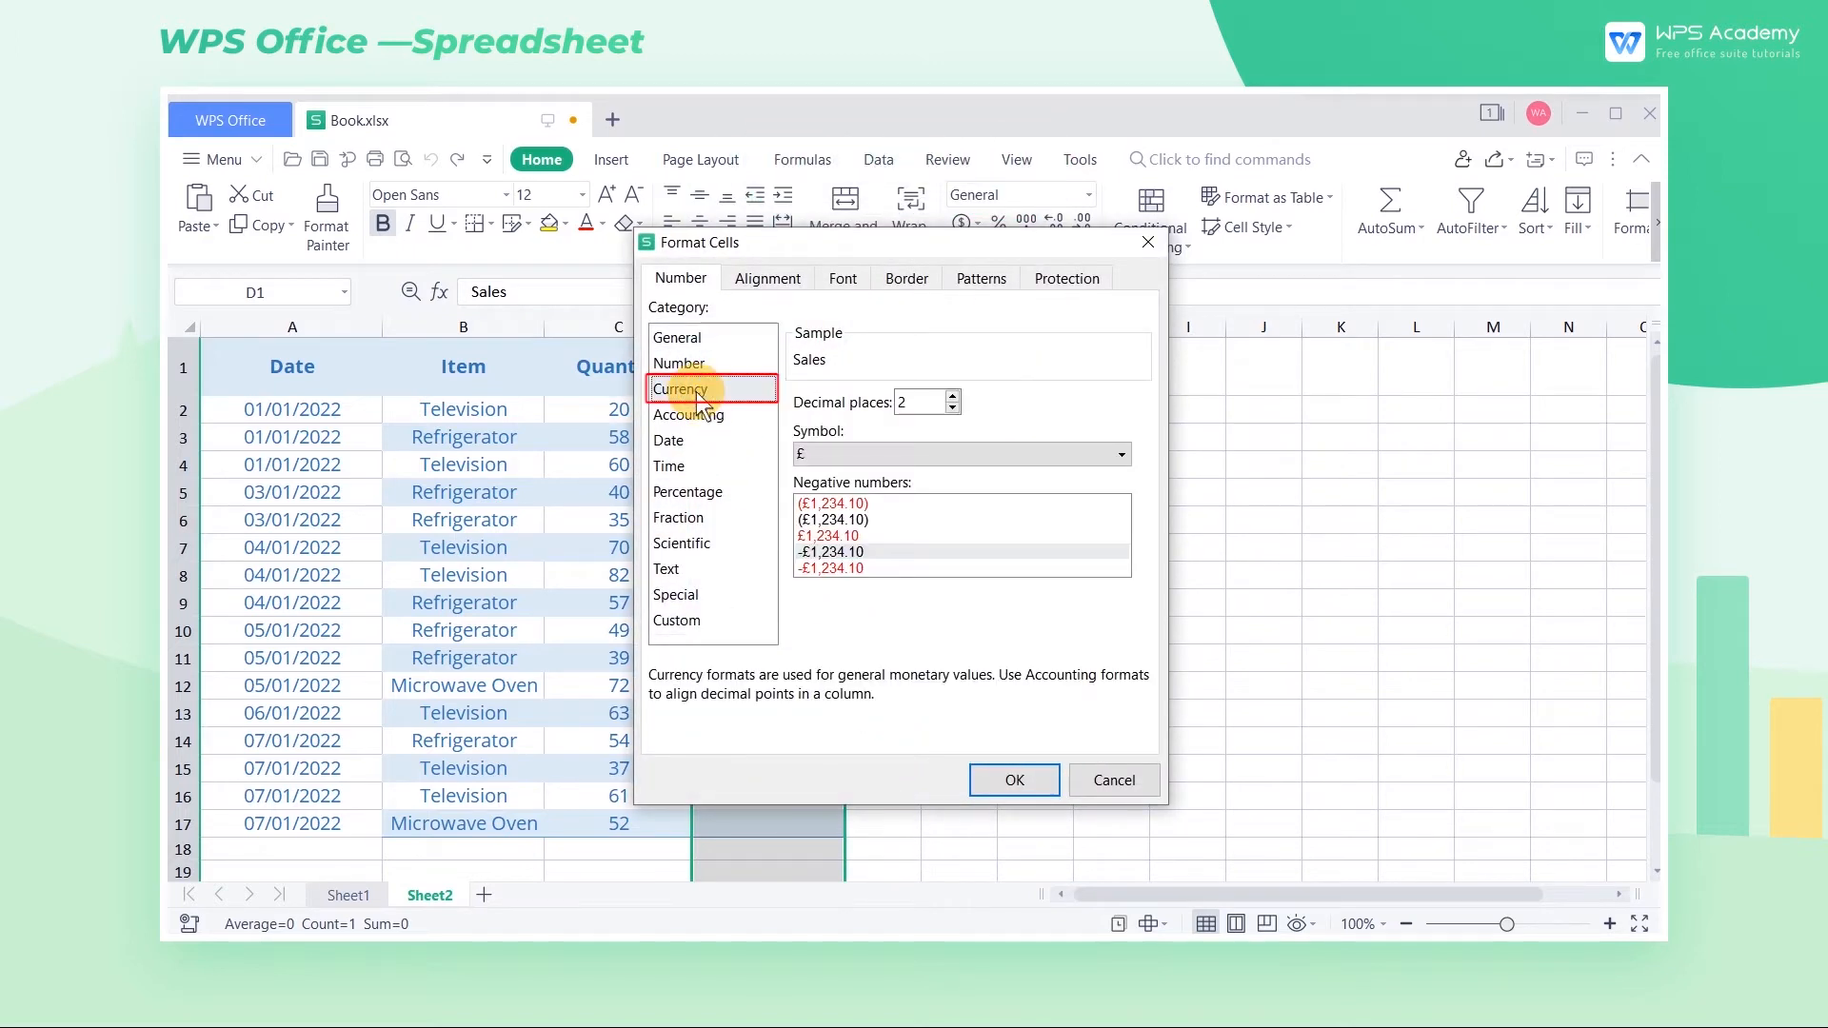
click(855, 453)
drag(1122, 586, 1015, 484)
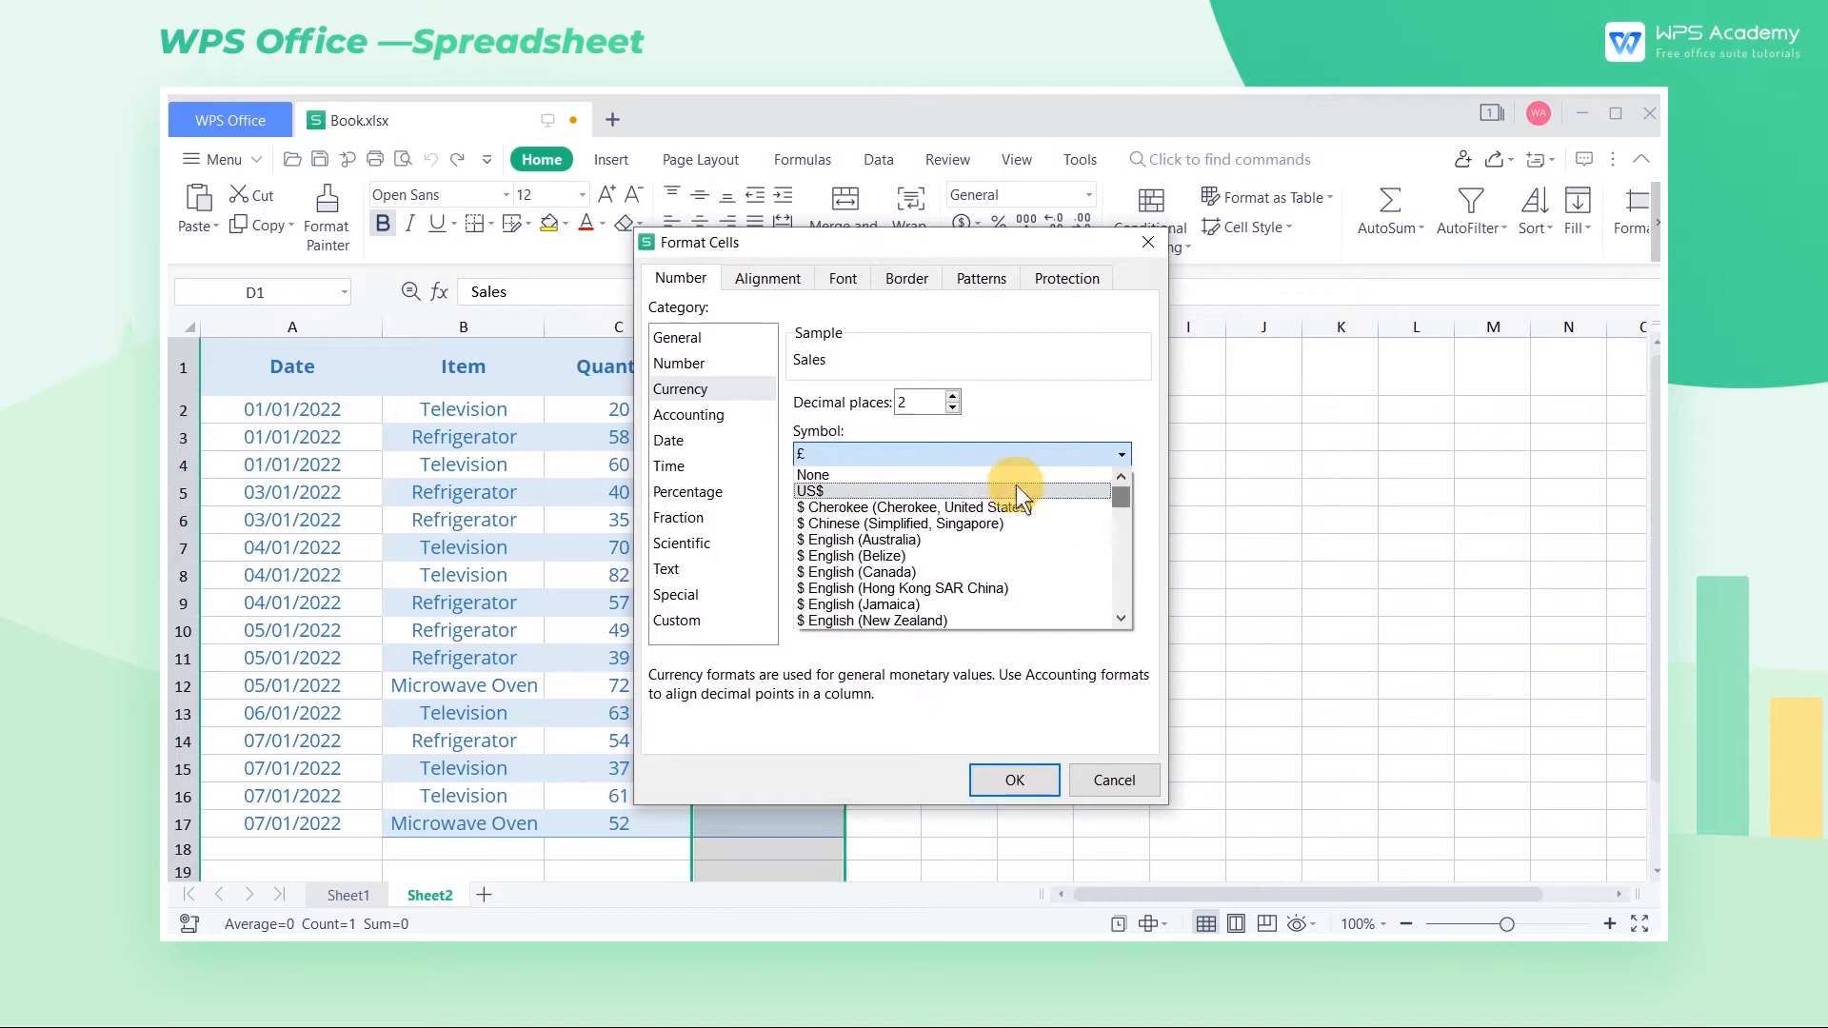
click(818, 490)
click(1015, 780)
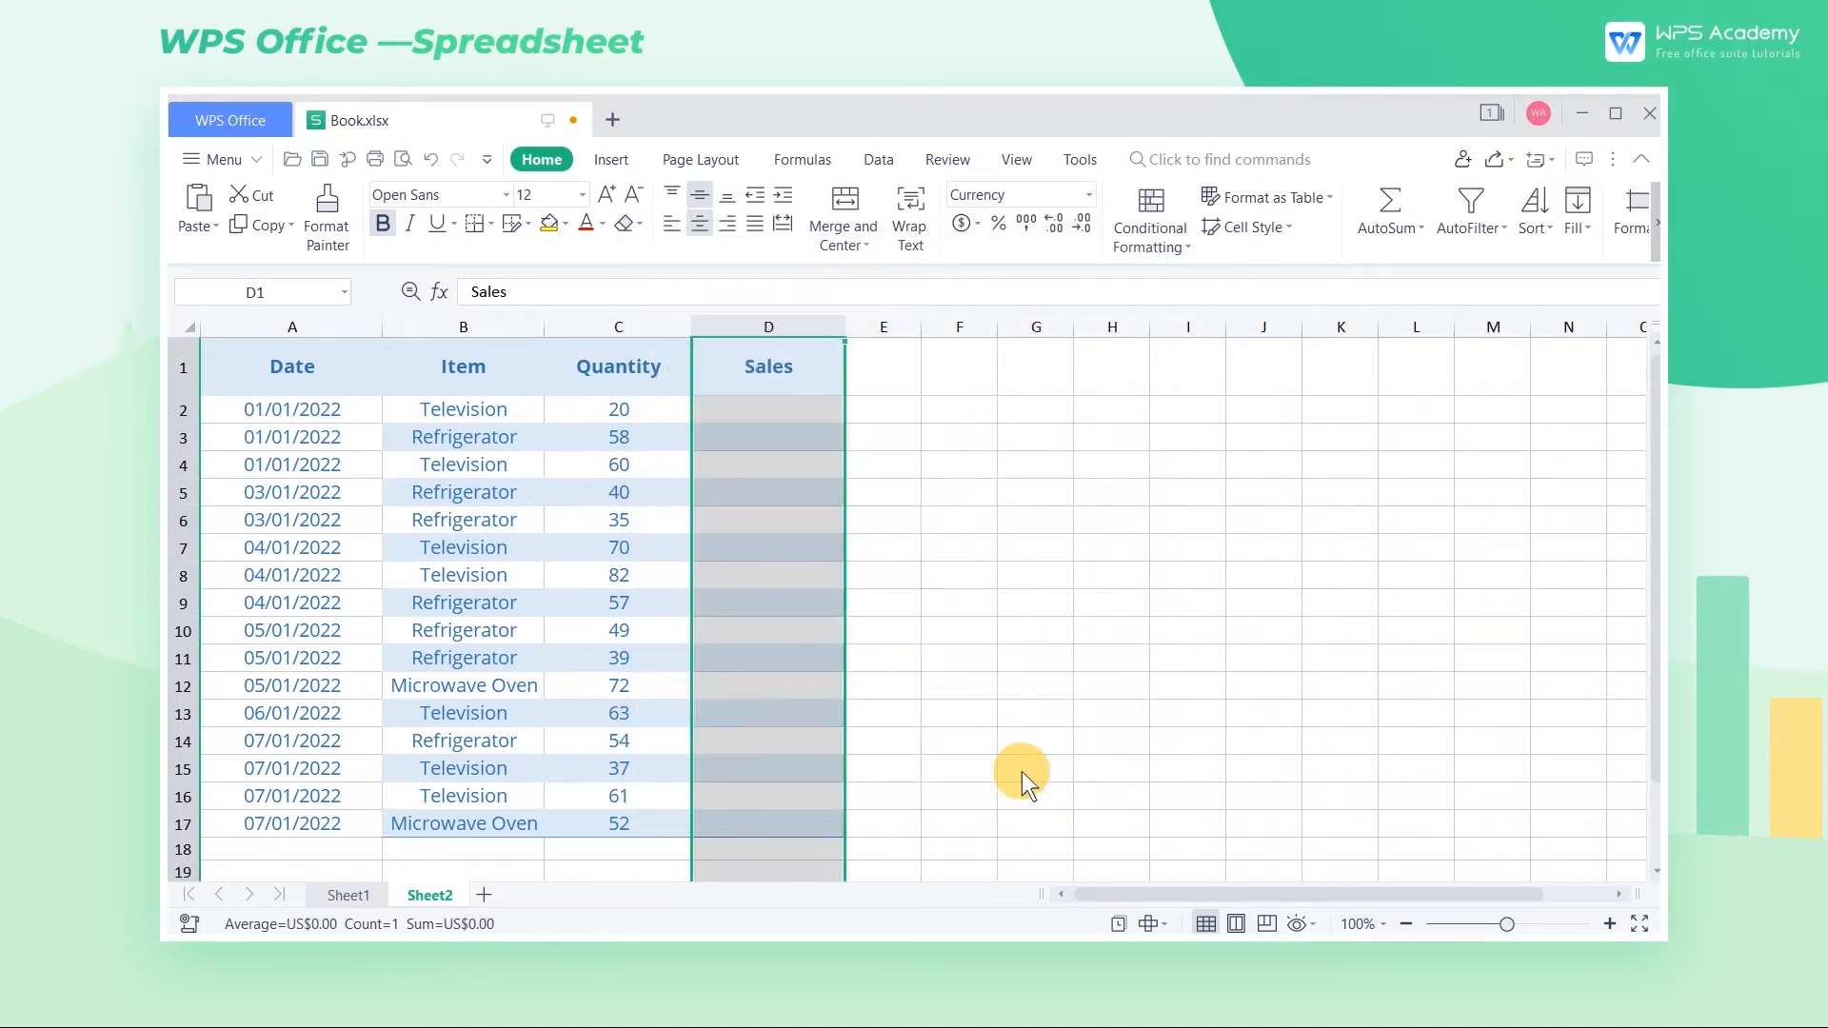
Enter 20000 in cell D2 as the first Sales amount
double_click(775, 408)
text(20000)
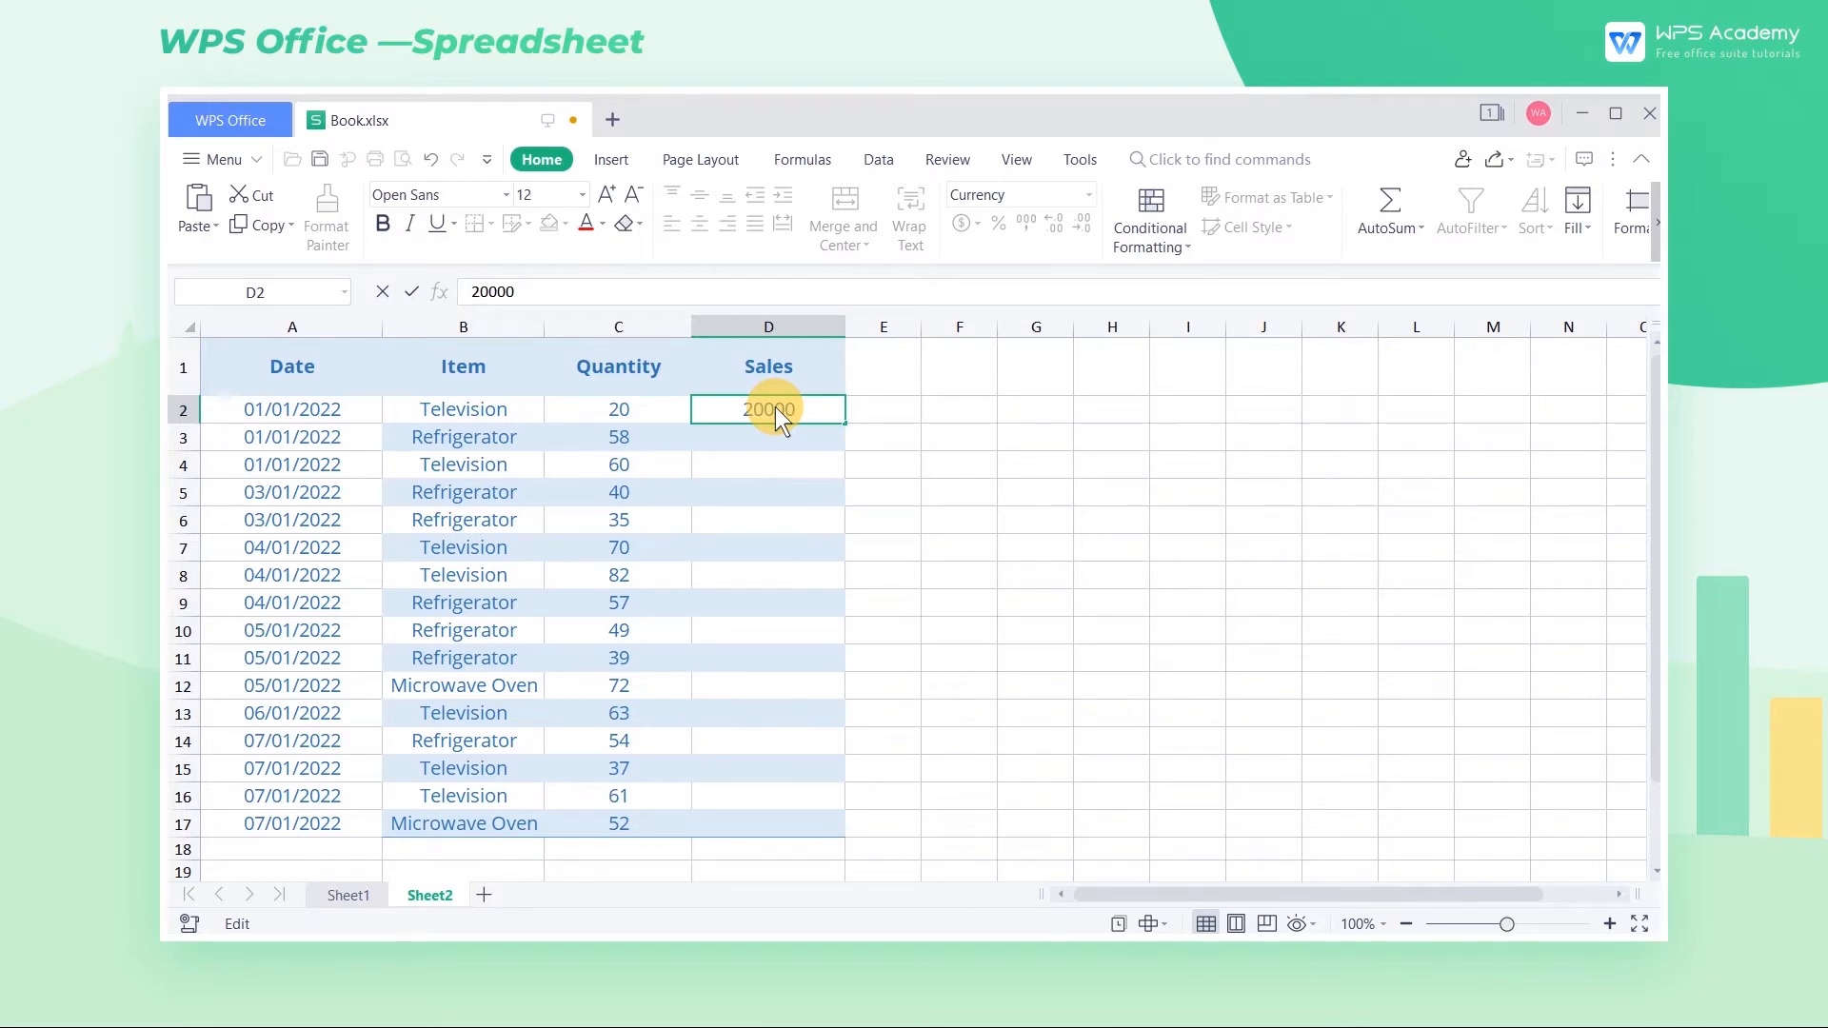
key(Return)
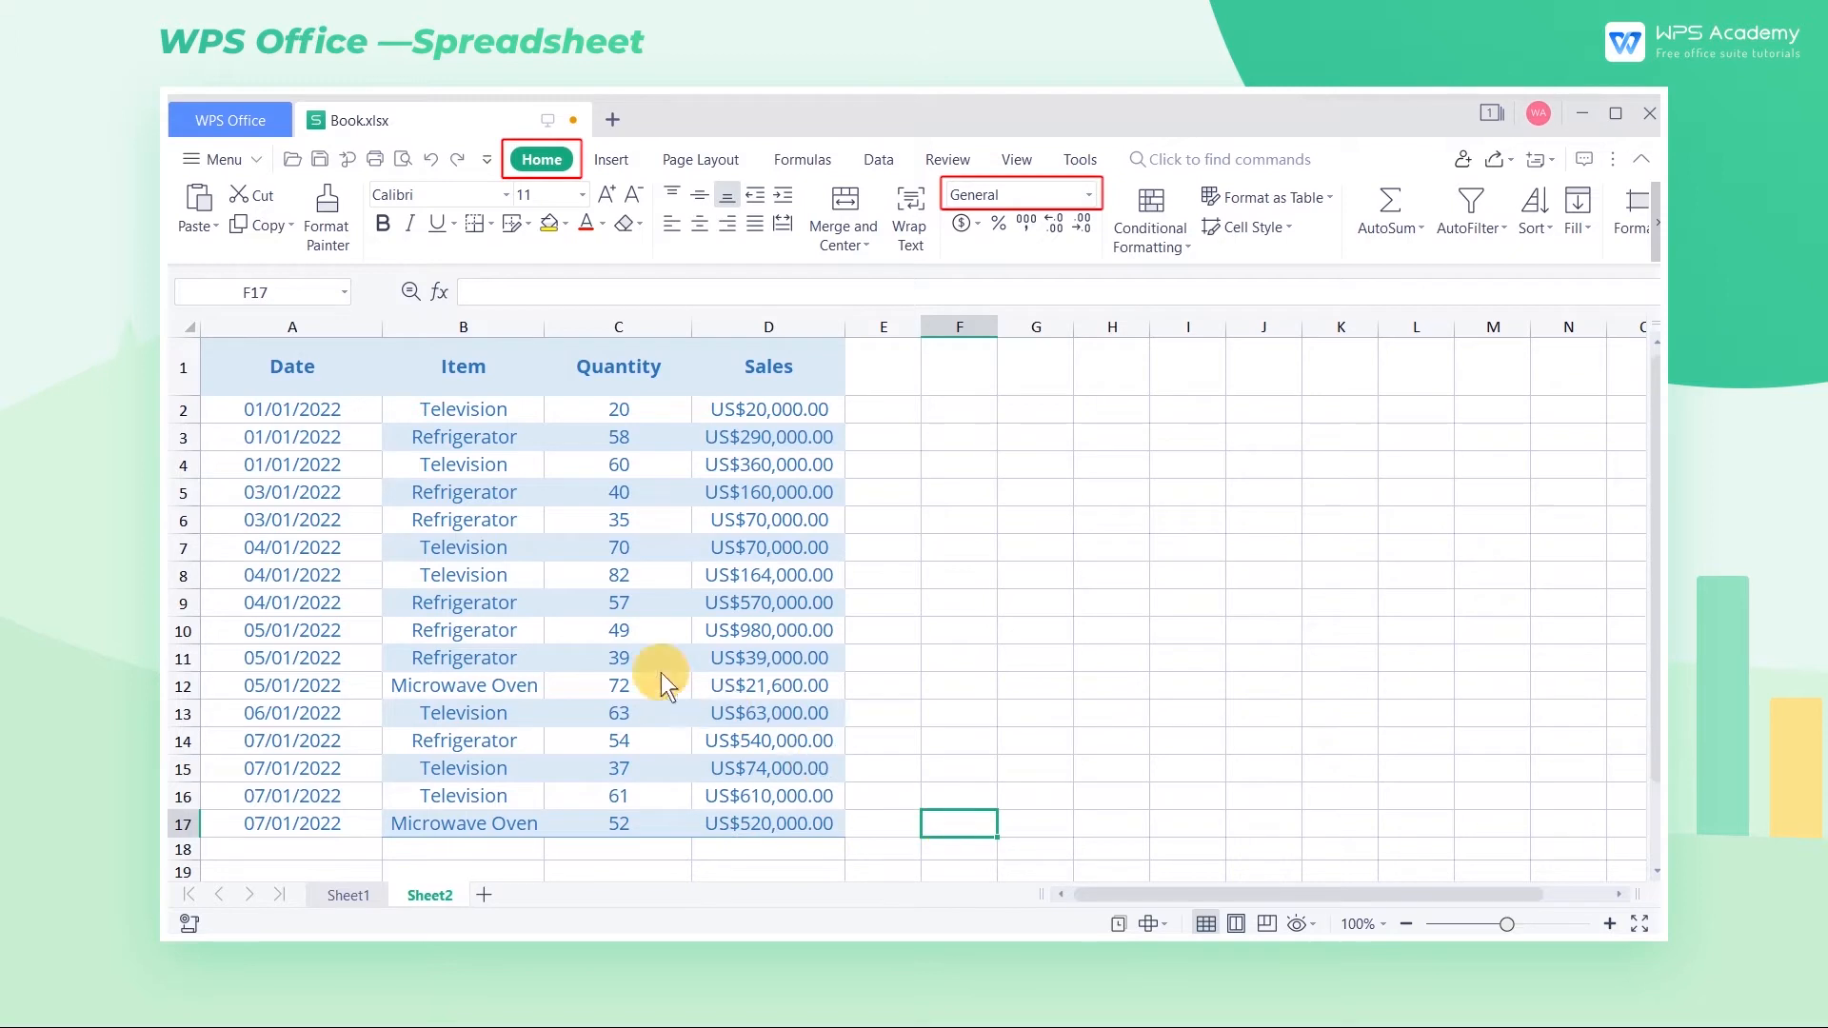
Apply the Long Date format to the Date column and the Text format to the Item column
click(310, 331)
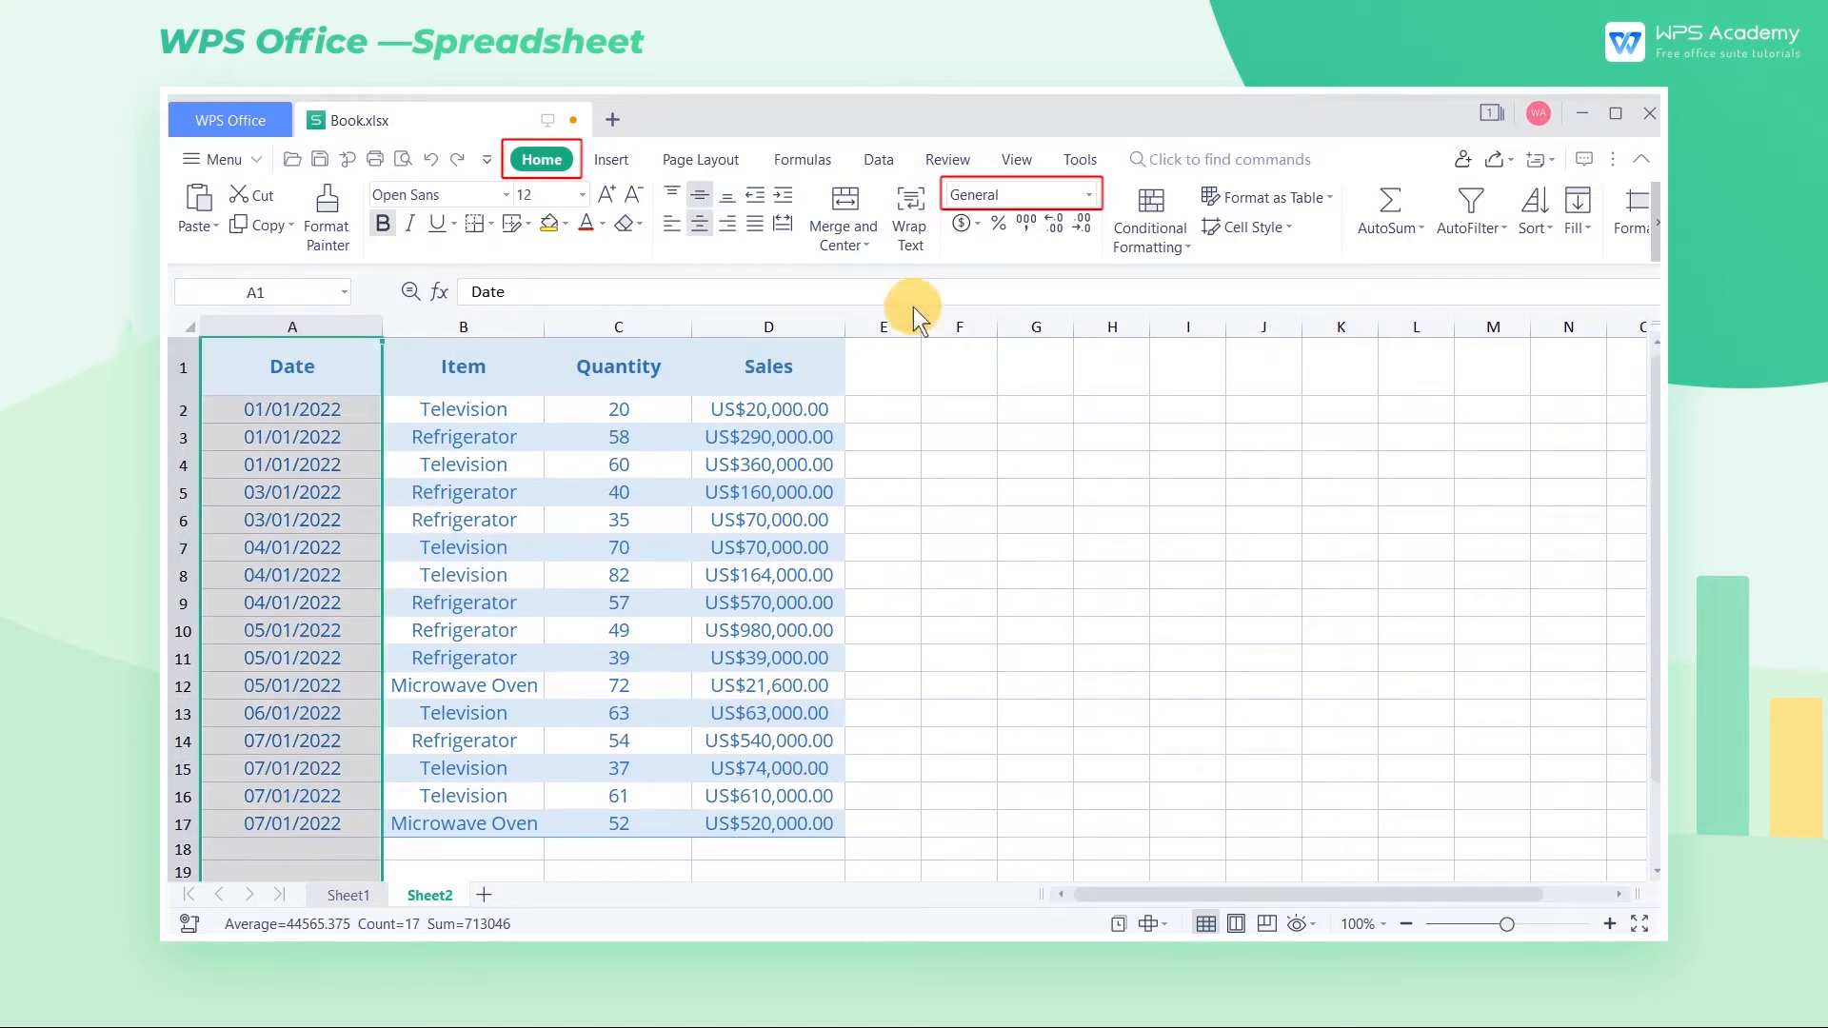
click(1087, 196)
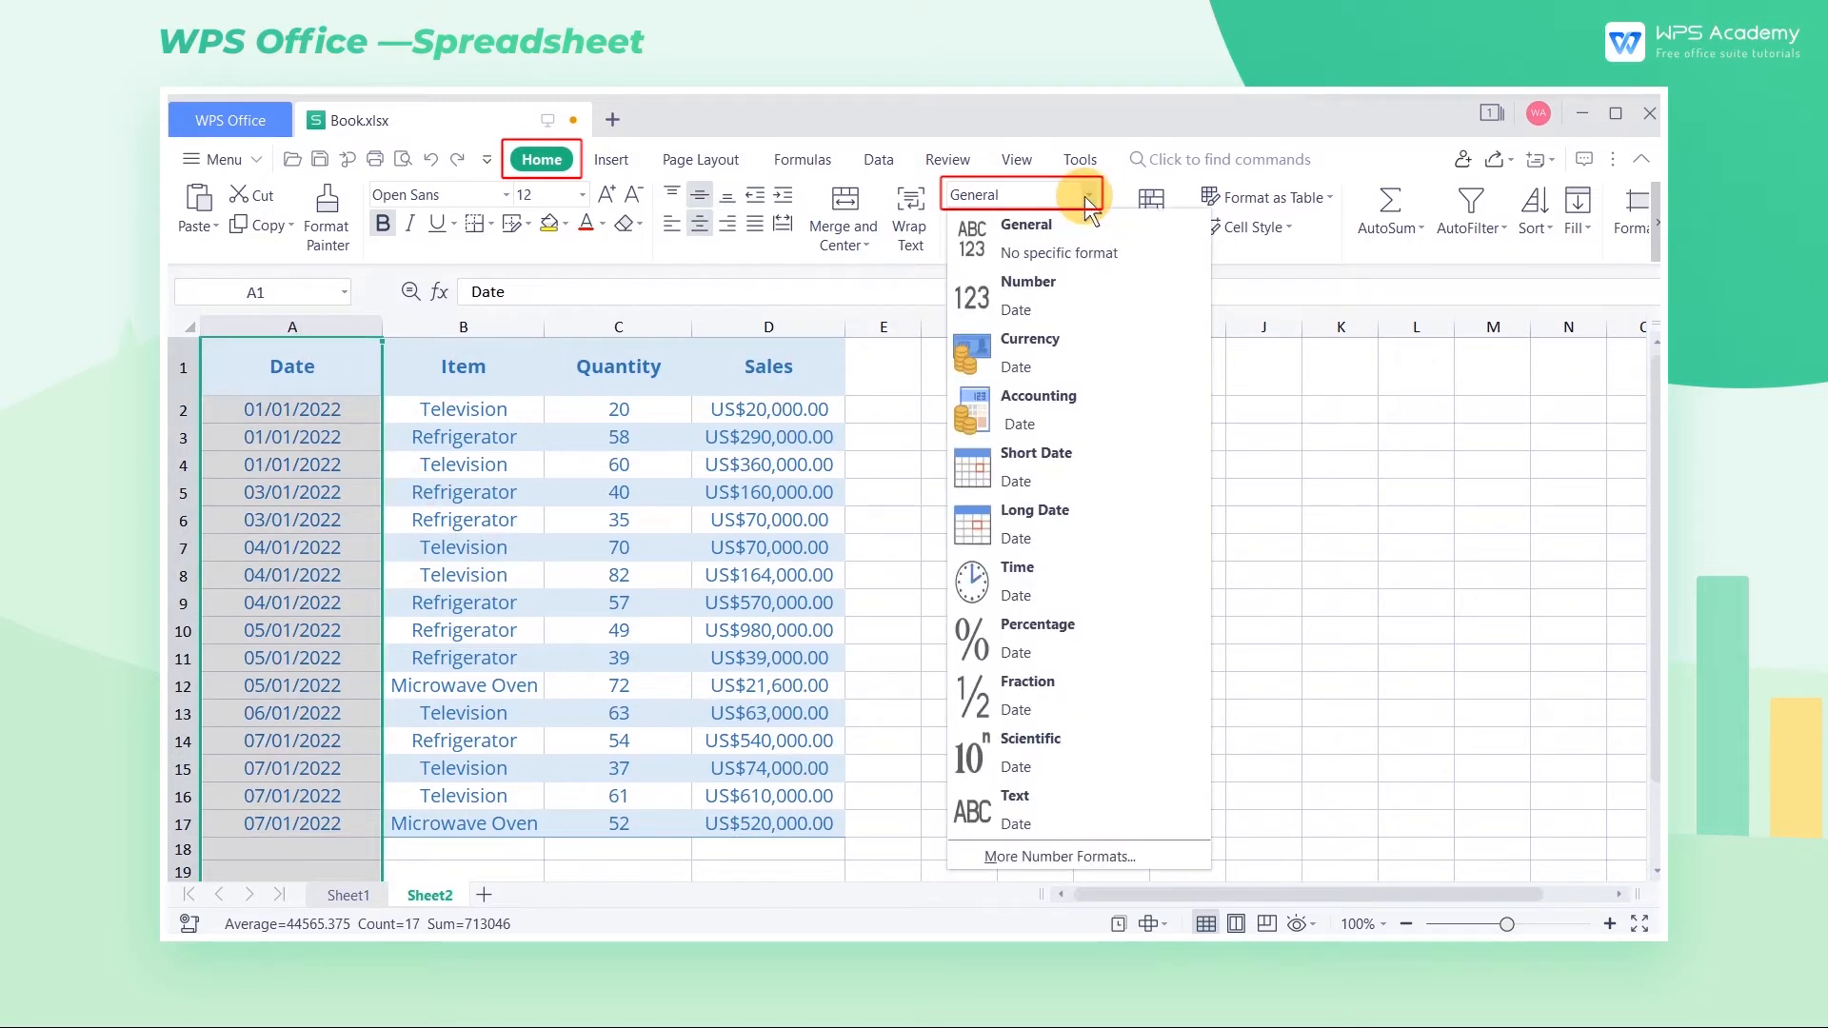
click(1036, 544)
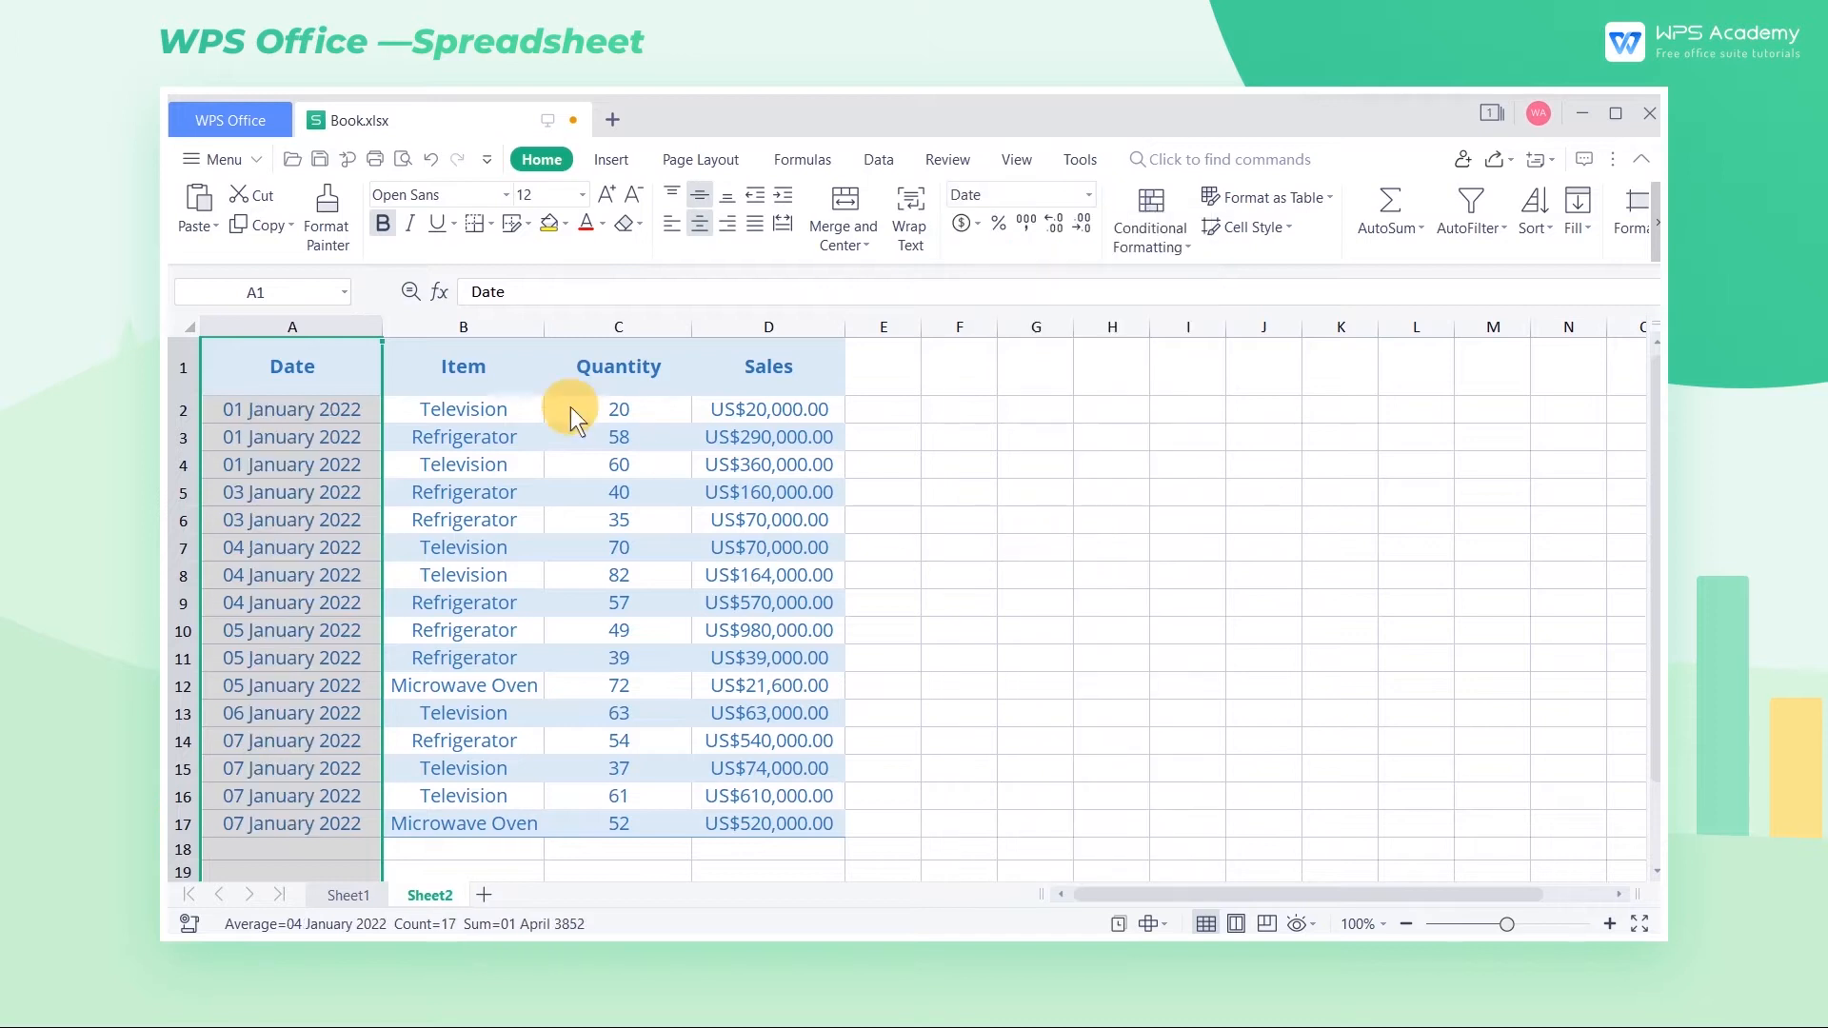
click(507, 328)
click(1093, 200)
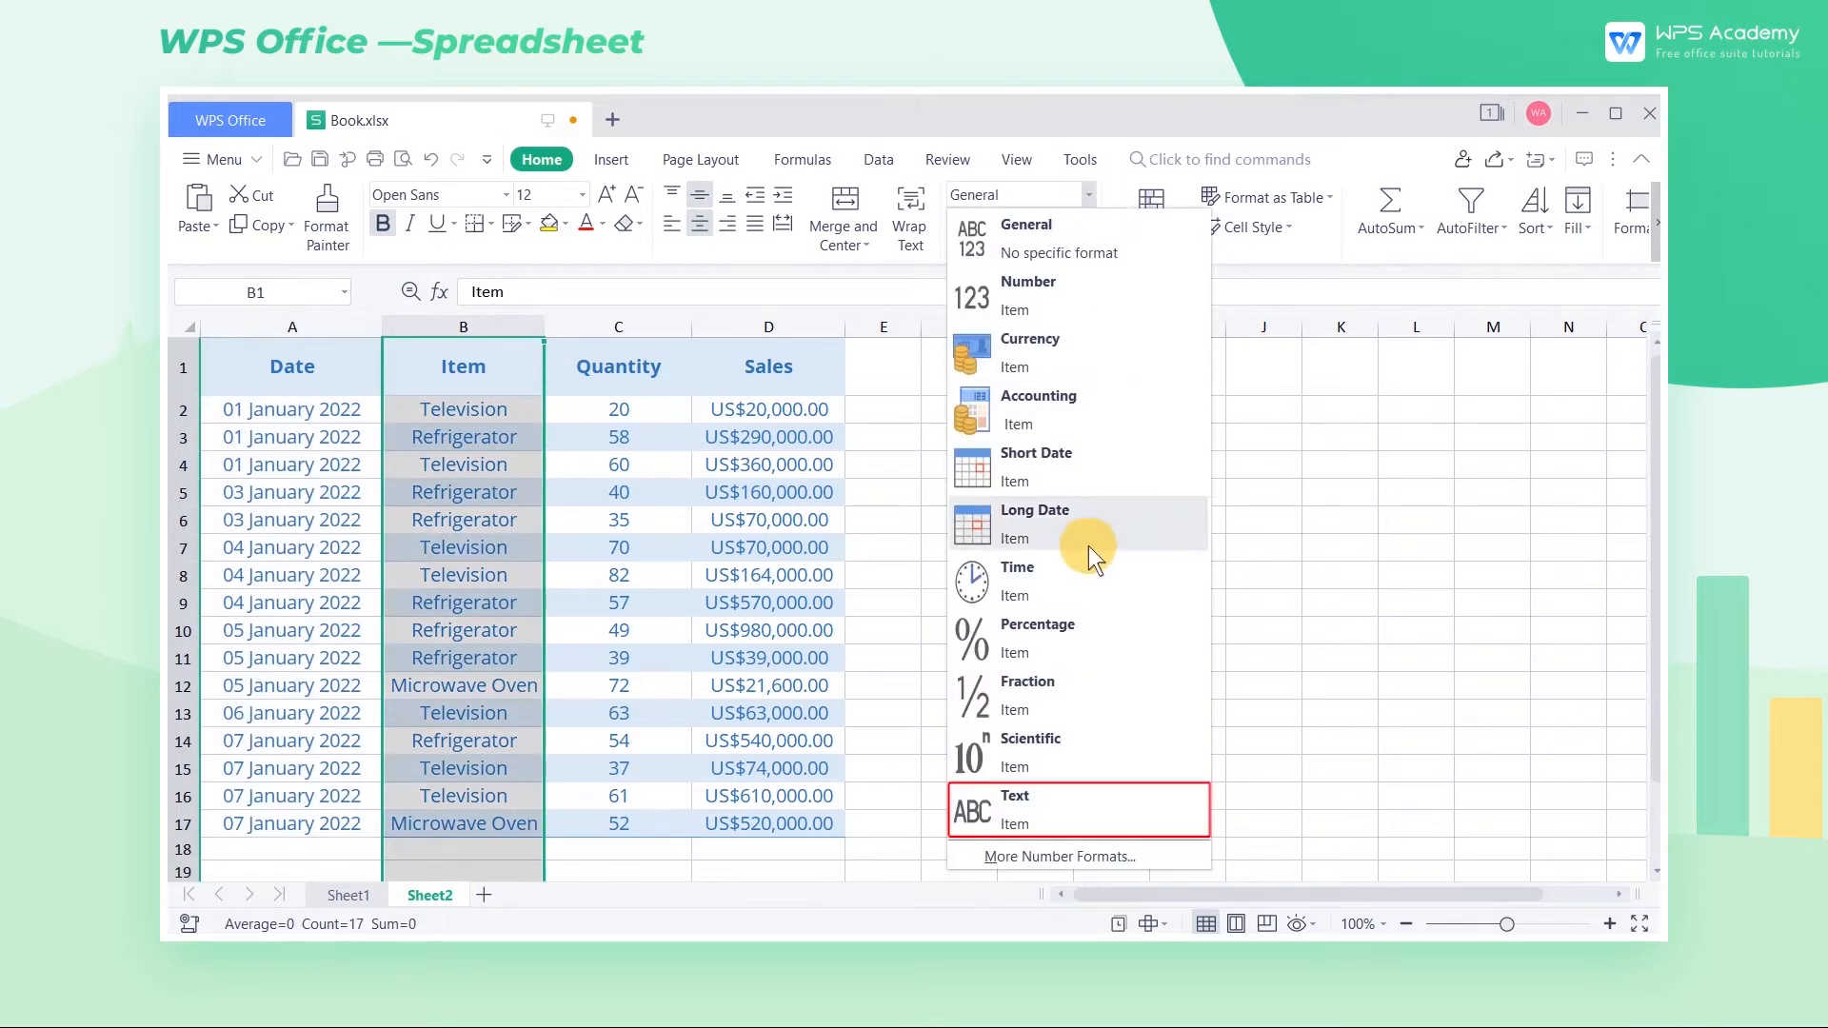
click(1054, 796)
Apply the Number format to the Quantity column and the Currency format to the Sales column
click(671, 331)
click(1087, 200)
click(1083, 297)
click(784, 331)
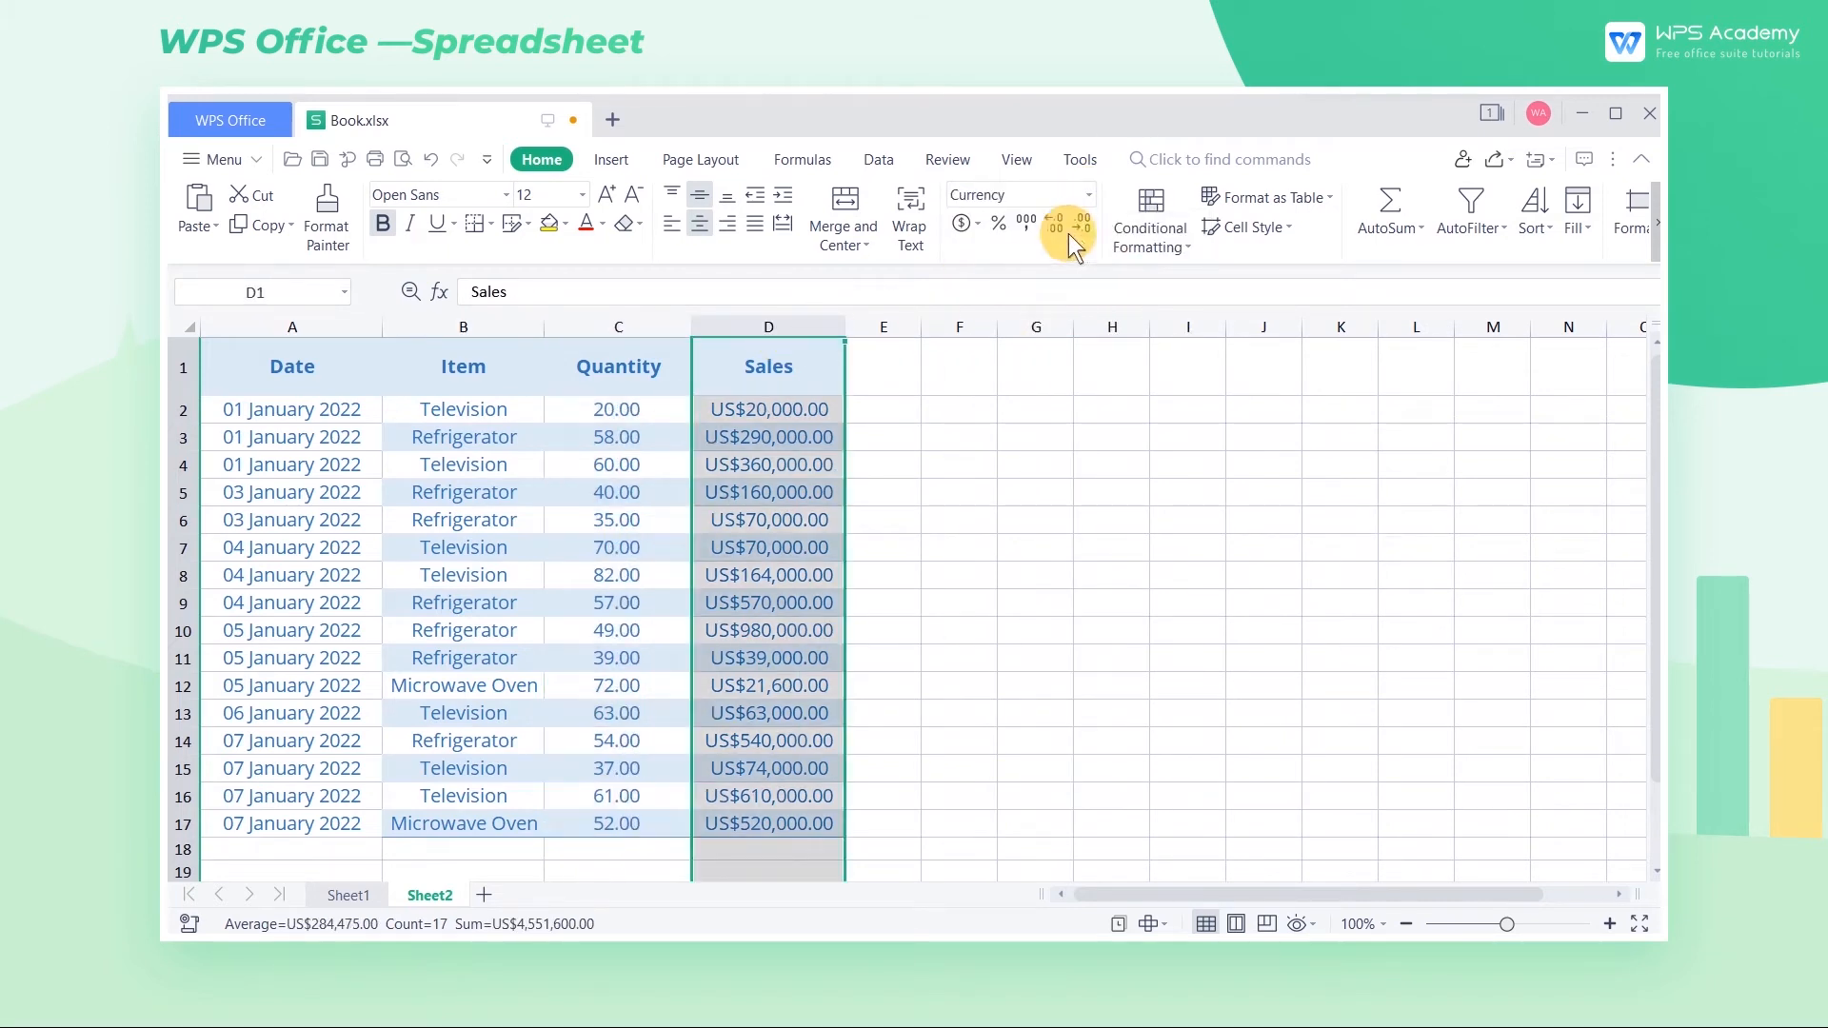
click(1091, 196)
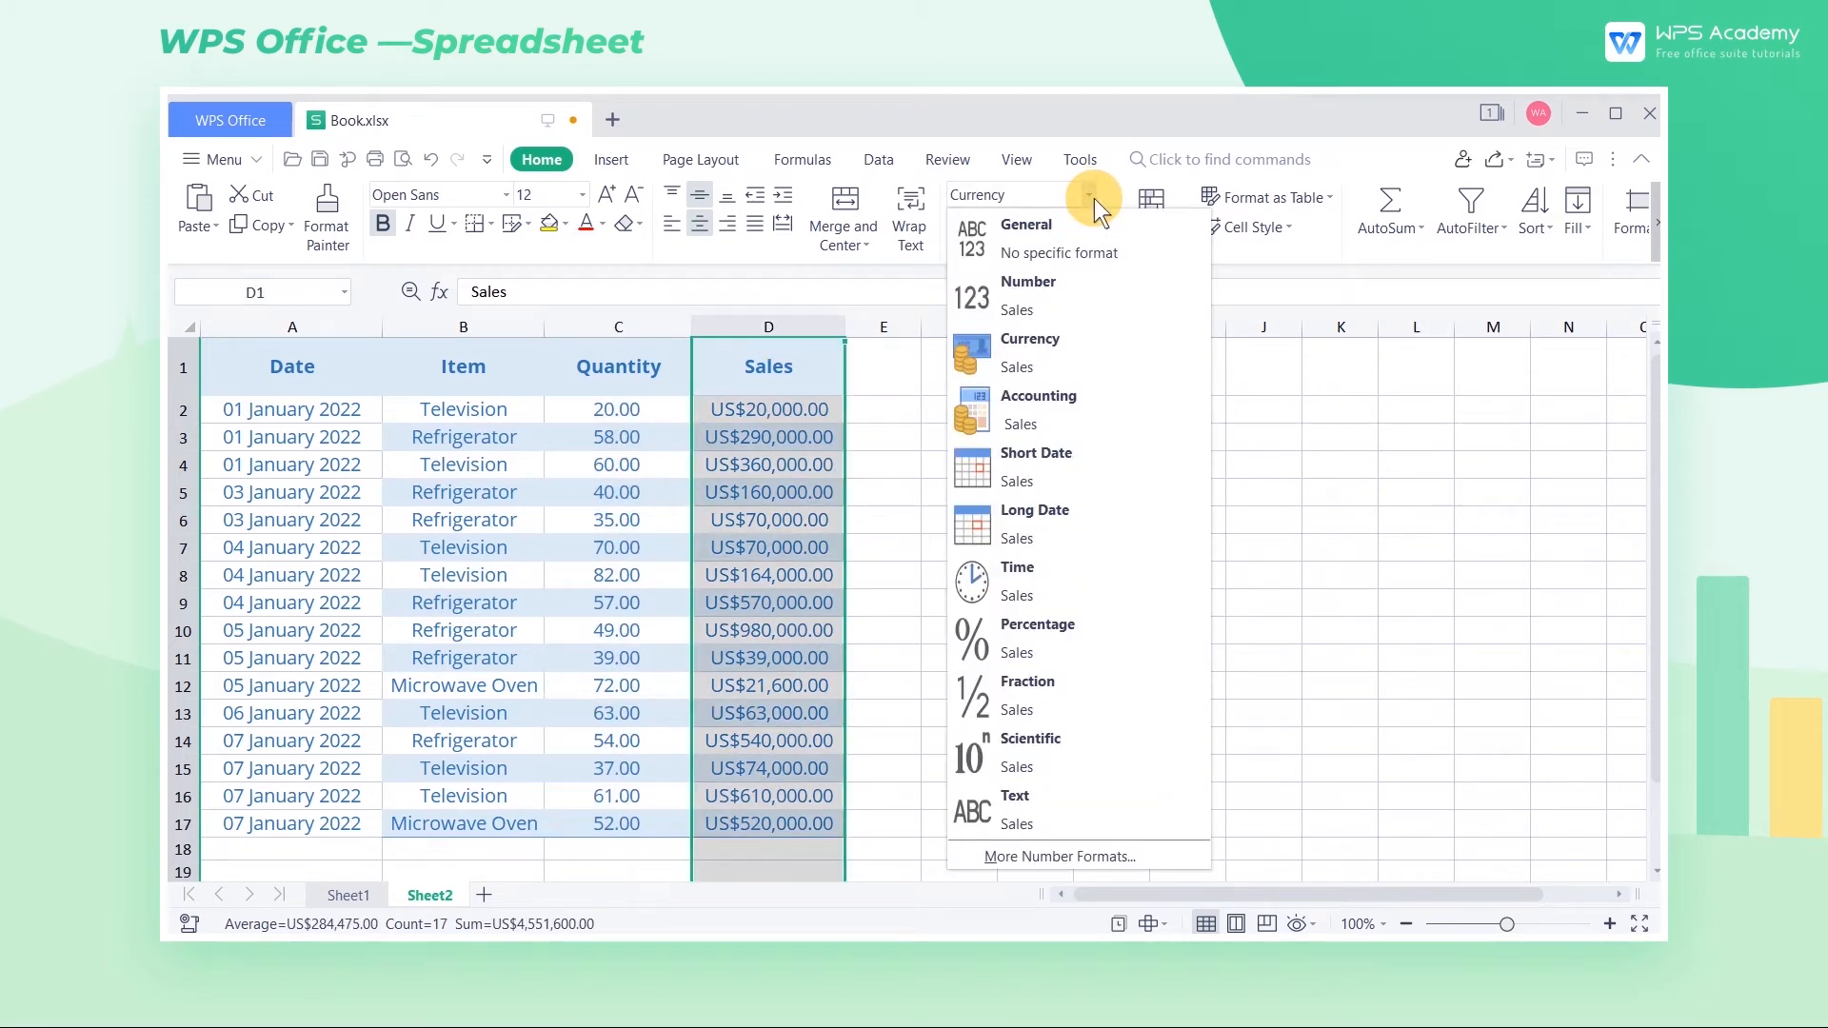
click(1071, 340)
click(1007, 573)
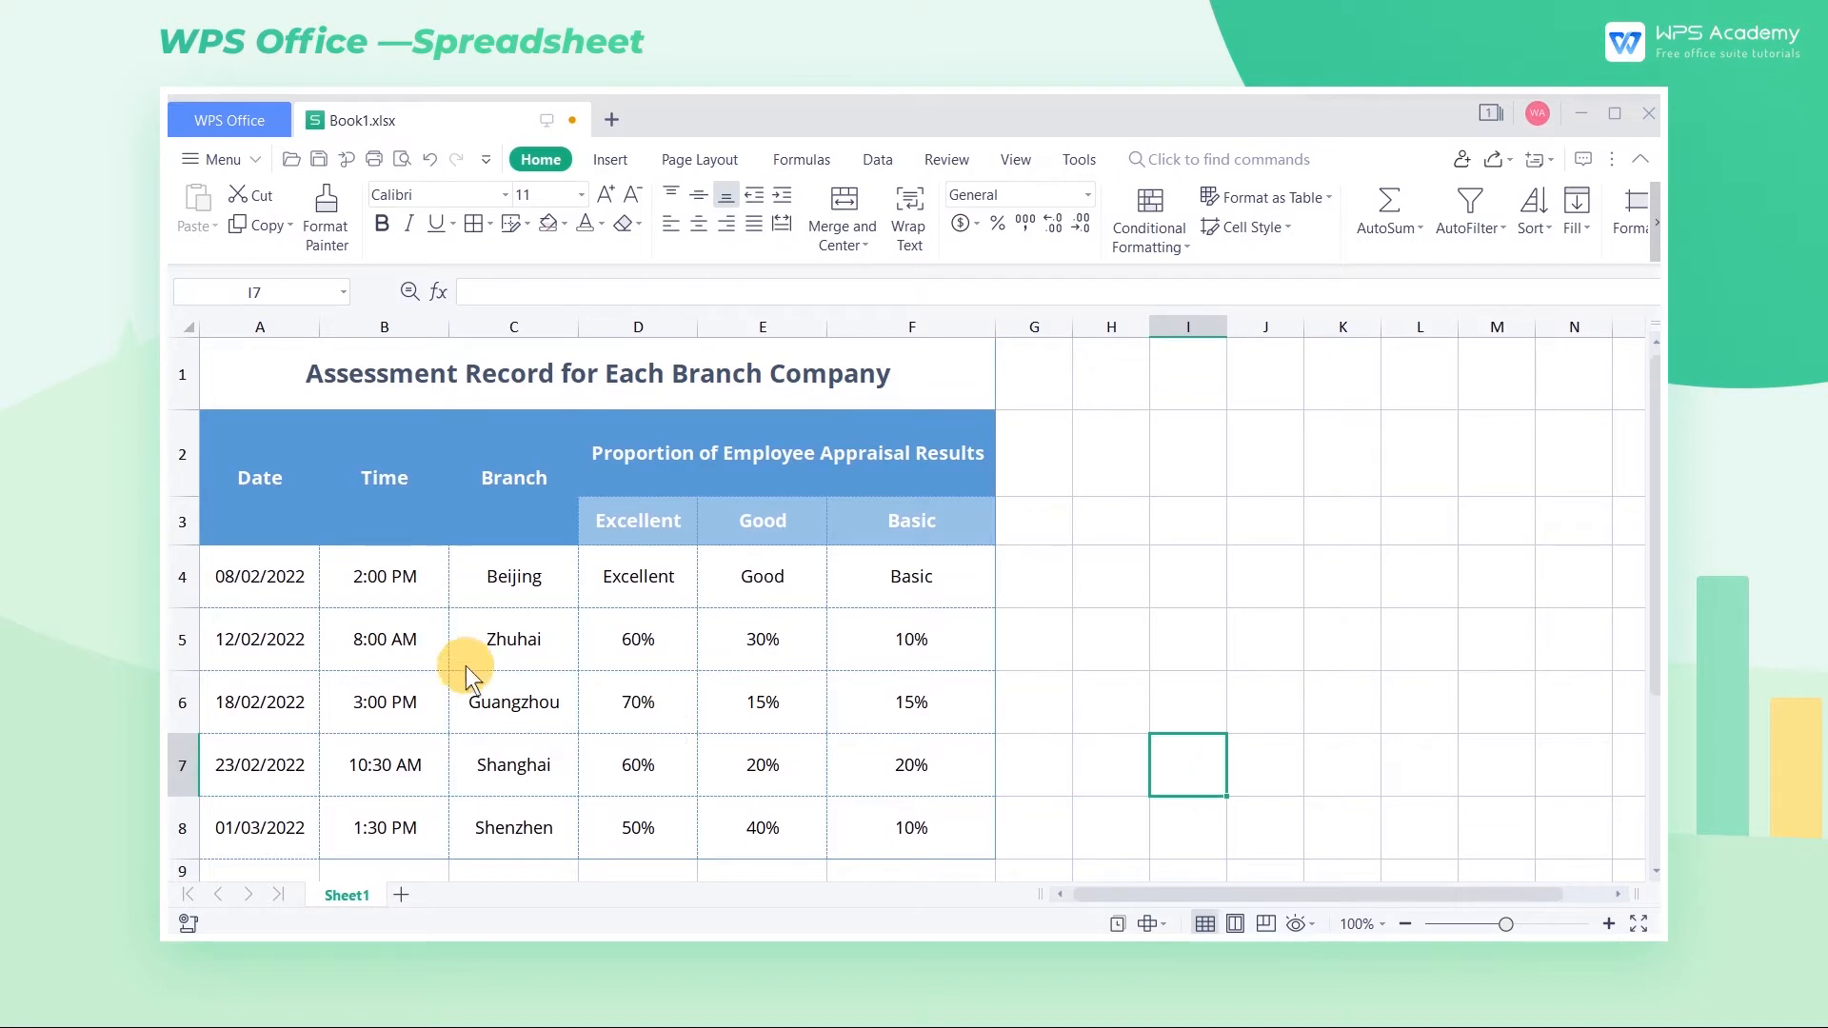
Select the date, branch, percentage and time entries of the assessment table one after another to check their number formats
drag(300, 583, 259, 813)
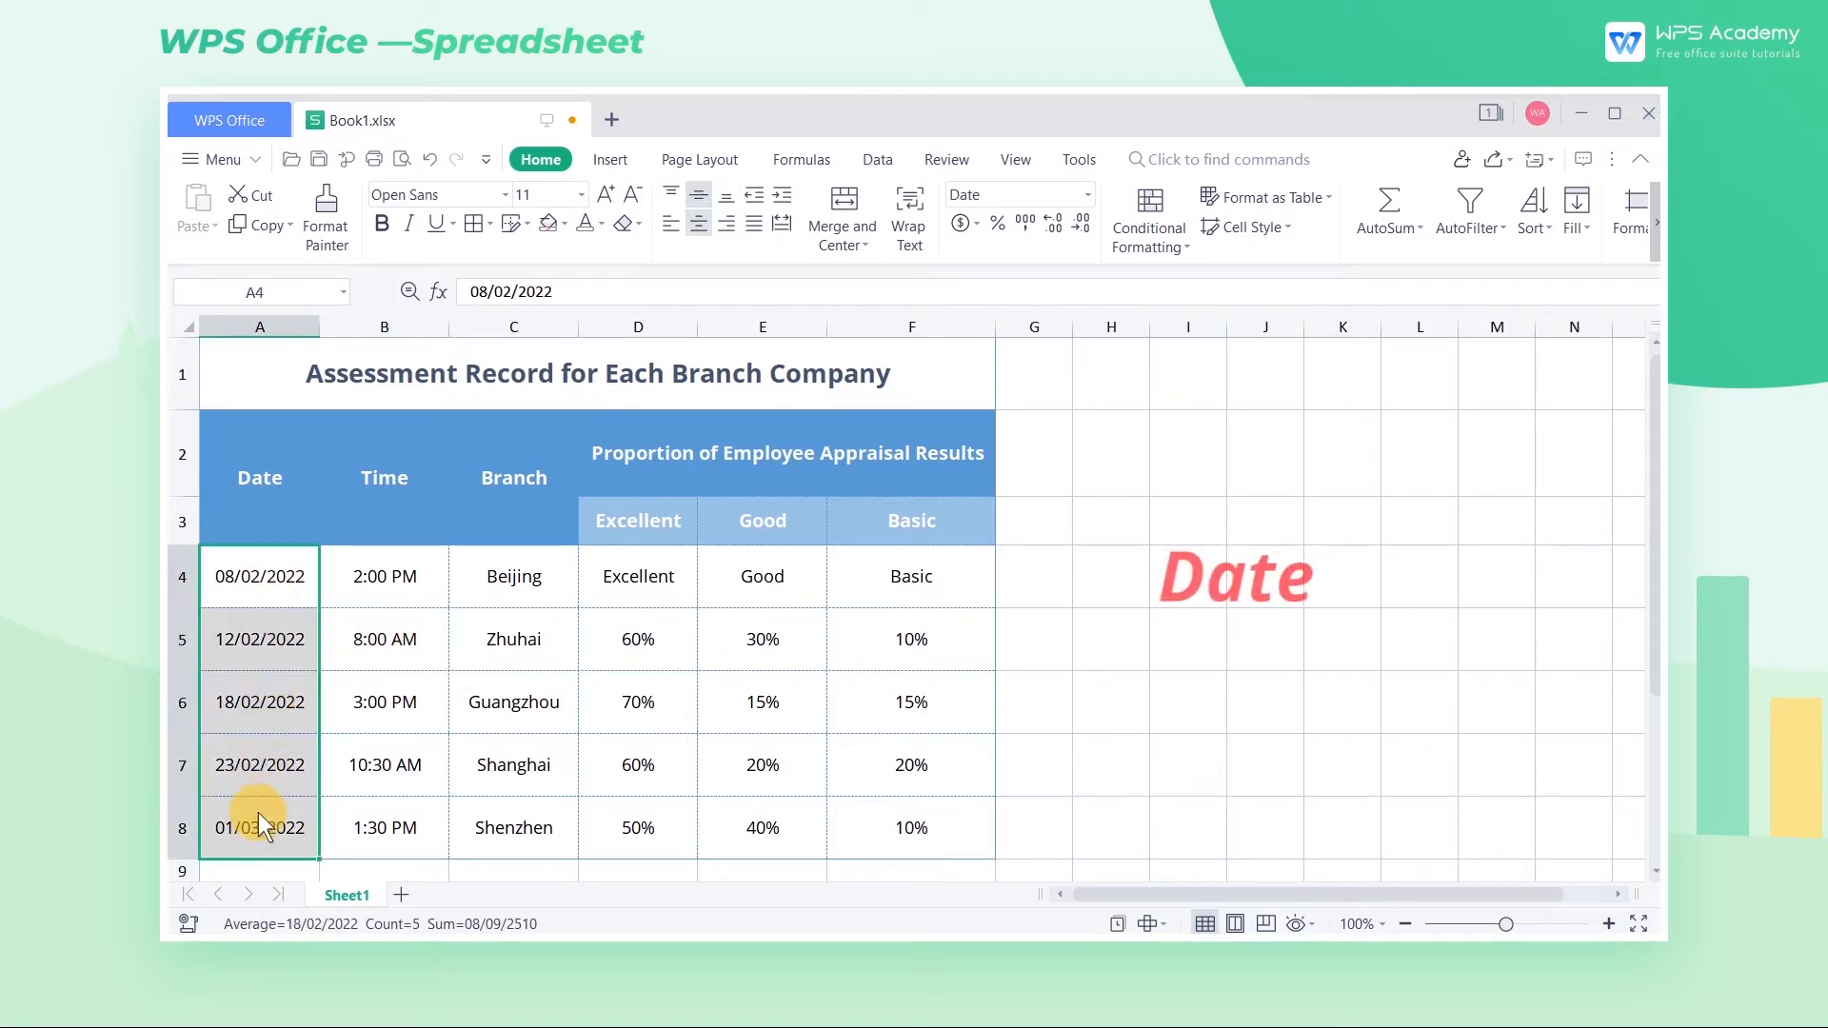
drag(505, 576, 498, 829)
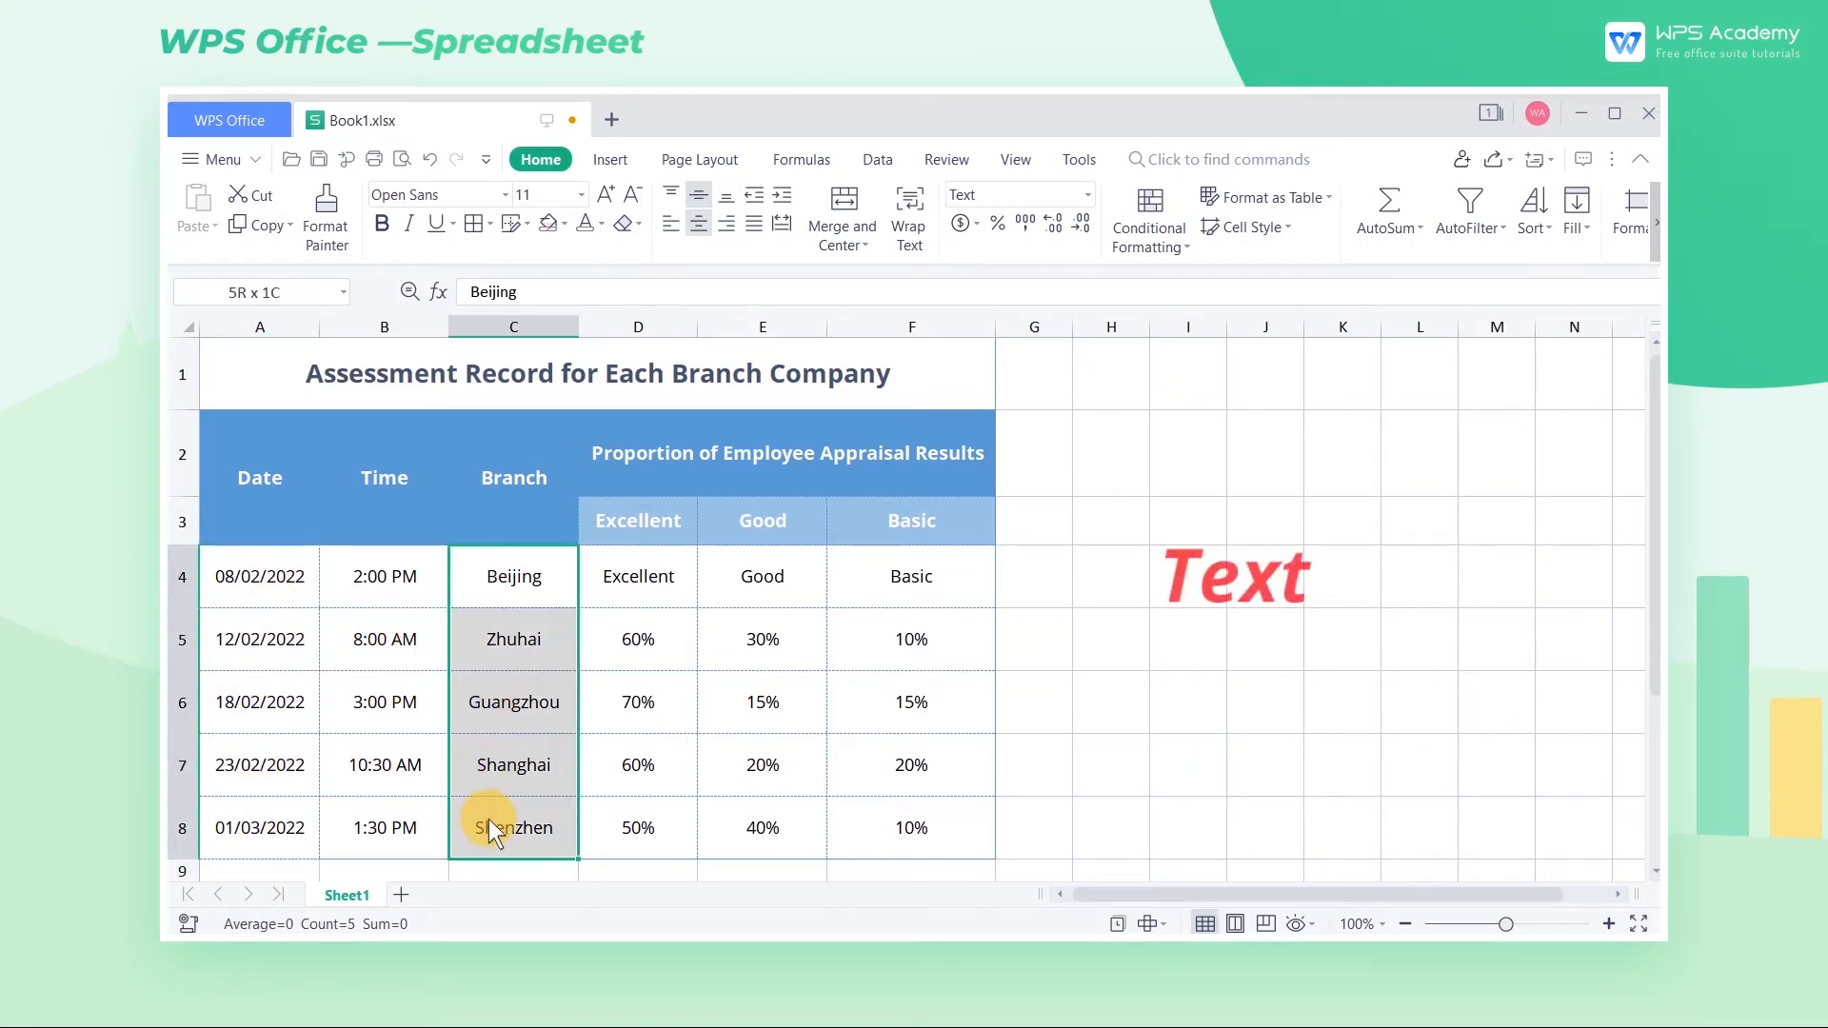
drag(637, 648, 905, 815)
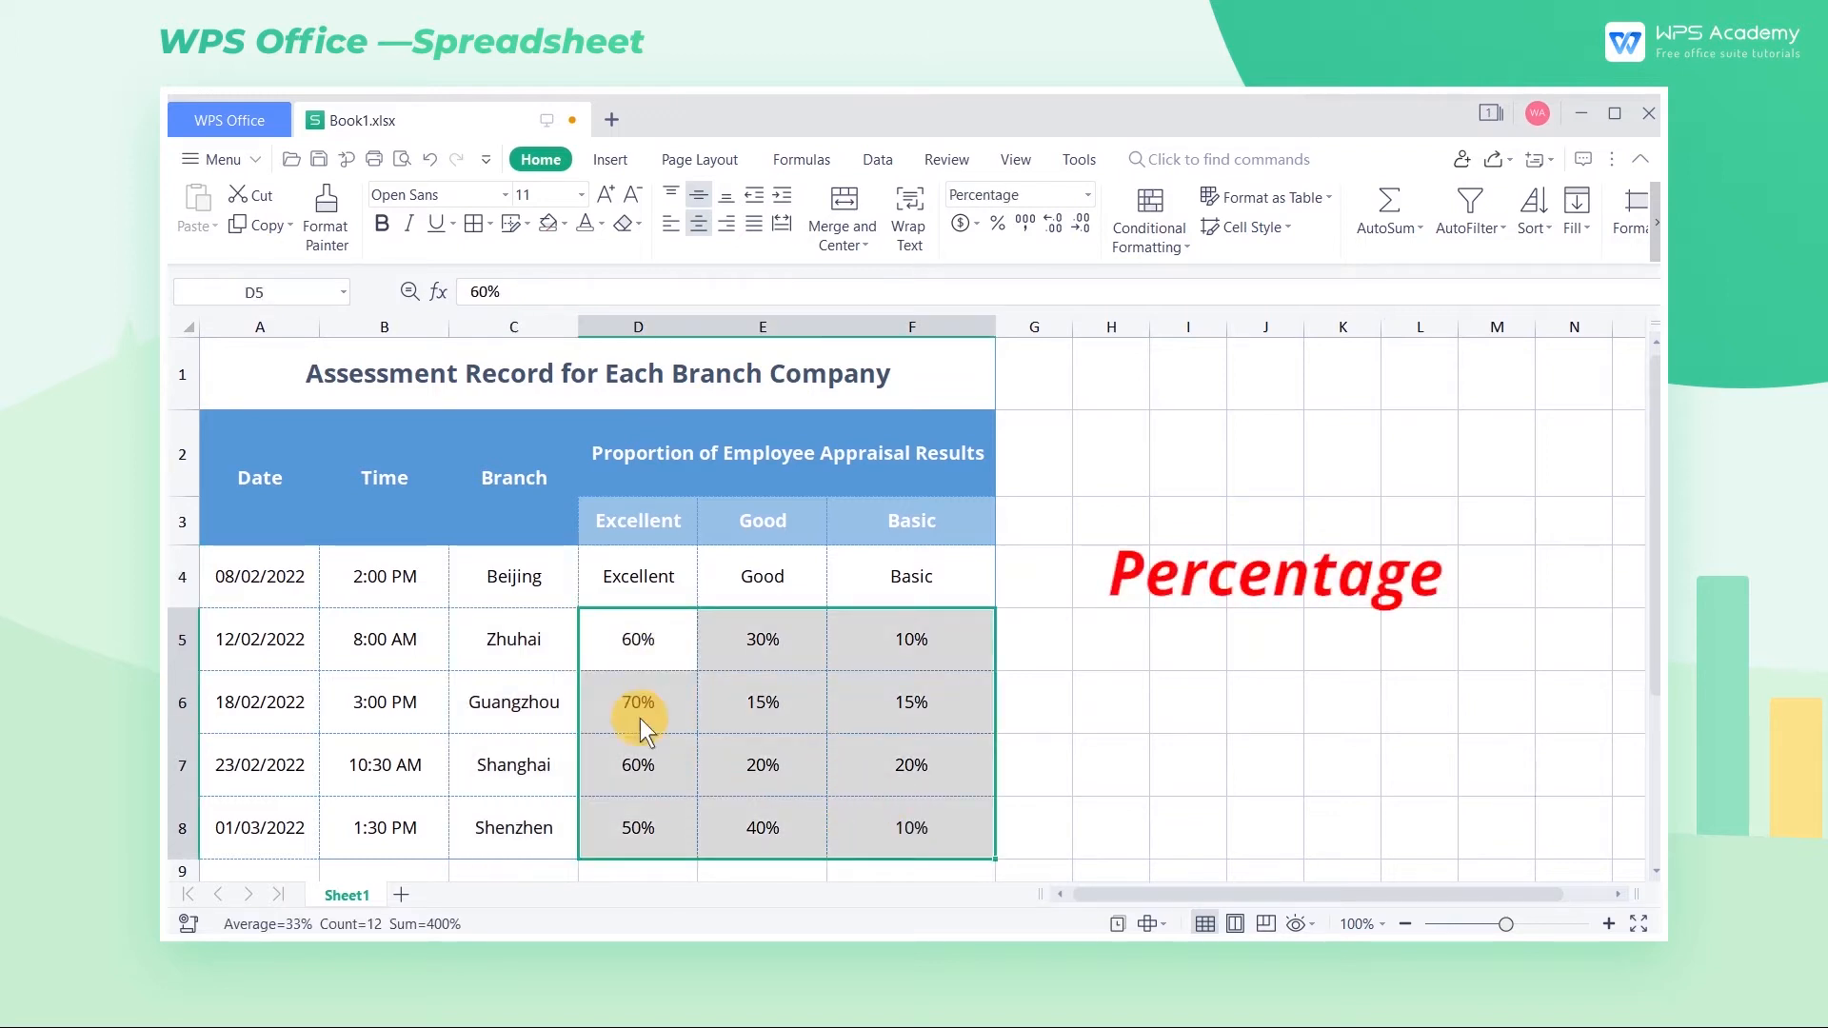
drag(430, 595, 402, 813)
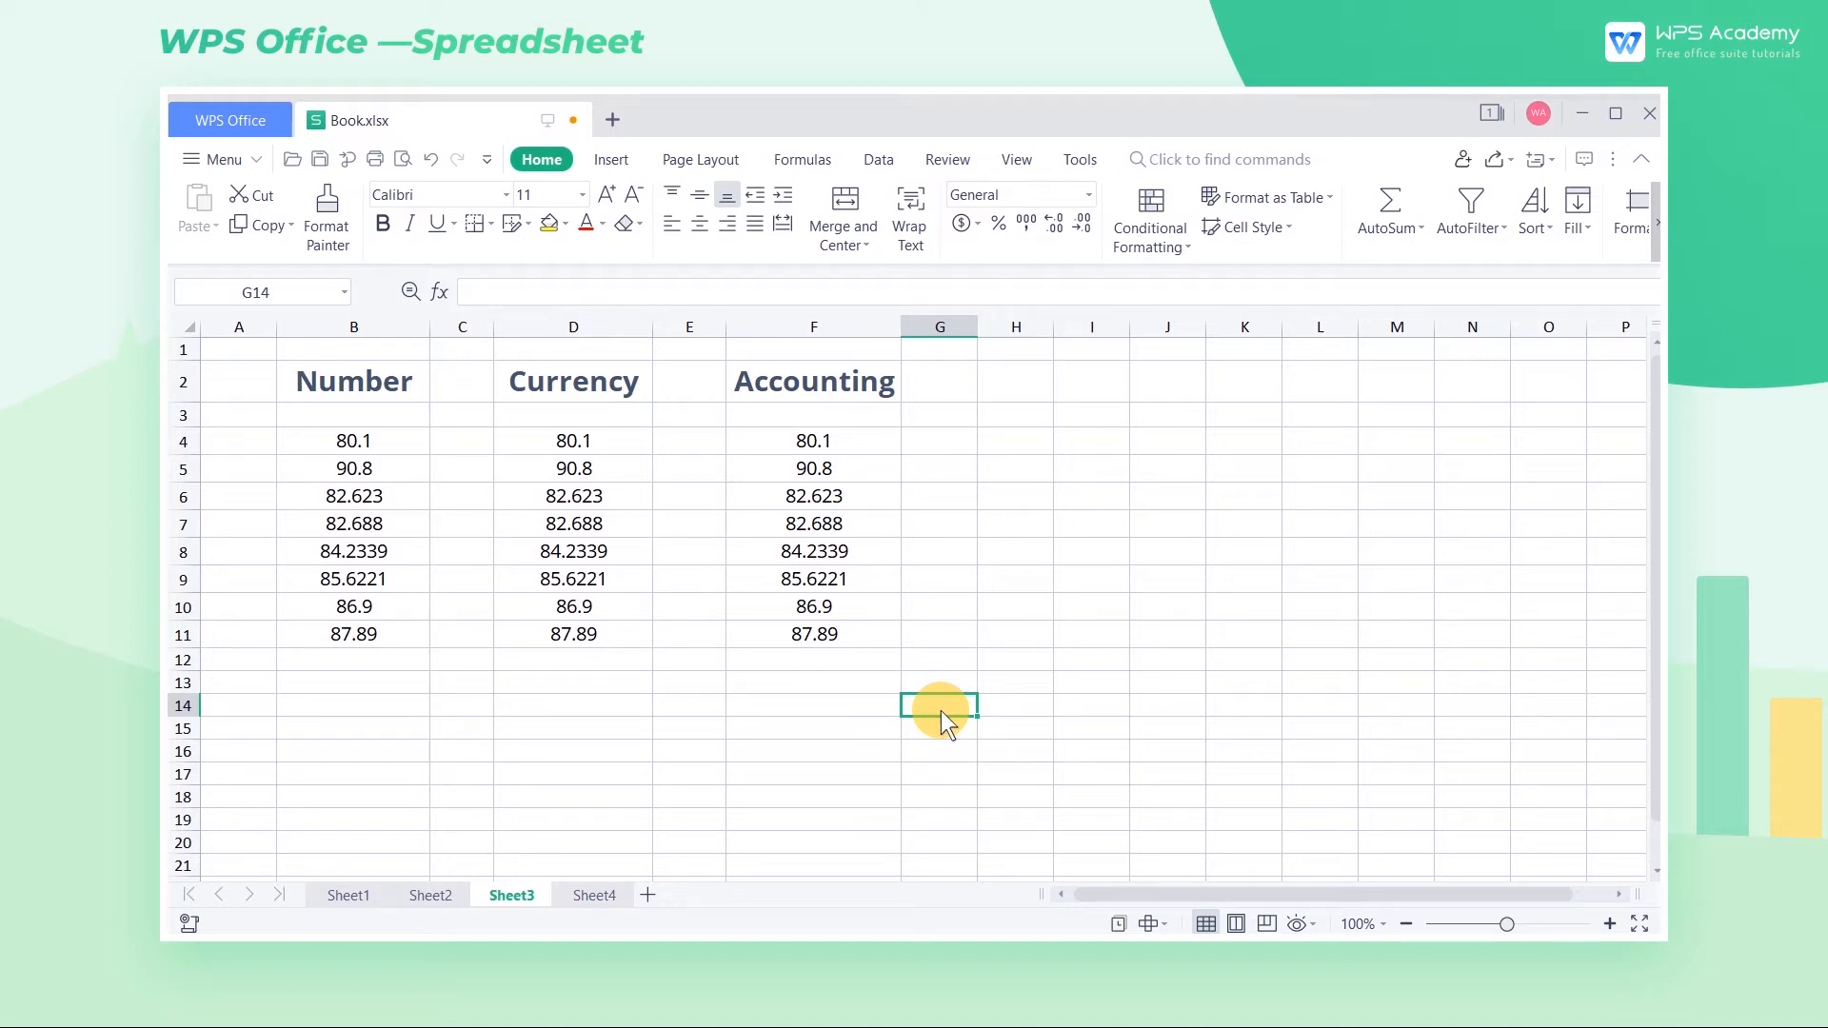
Format the values in B4:B11 under the Number heading as Number with 2 decimal places
drag(405, 443, 363, 631)
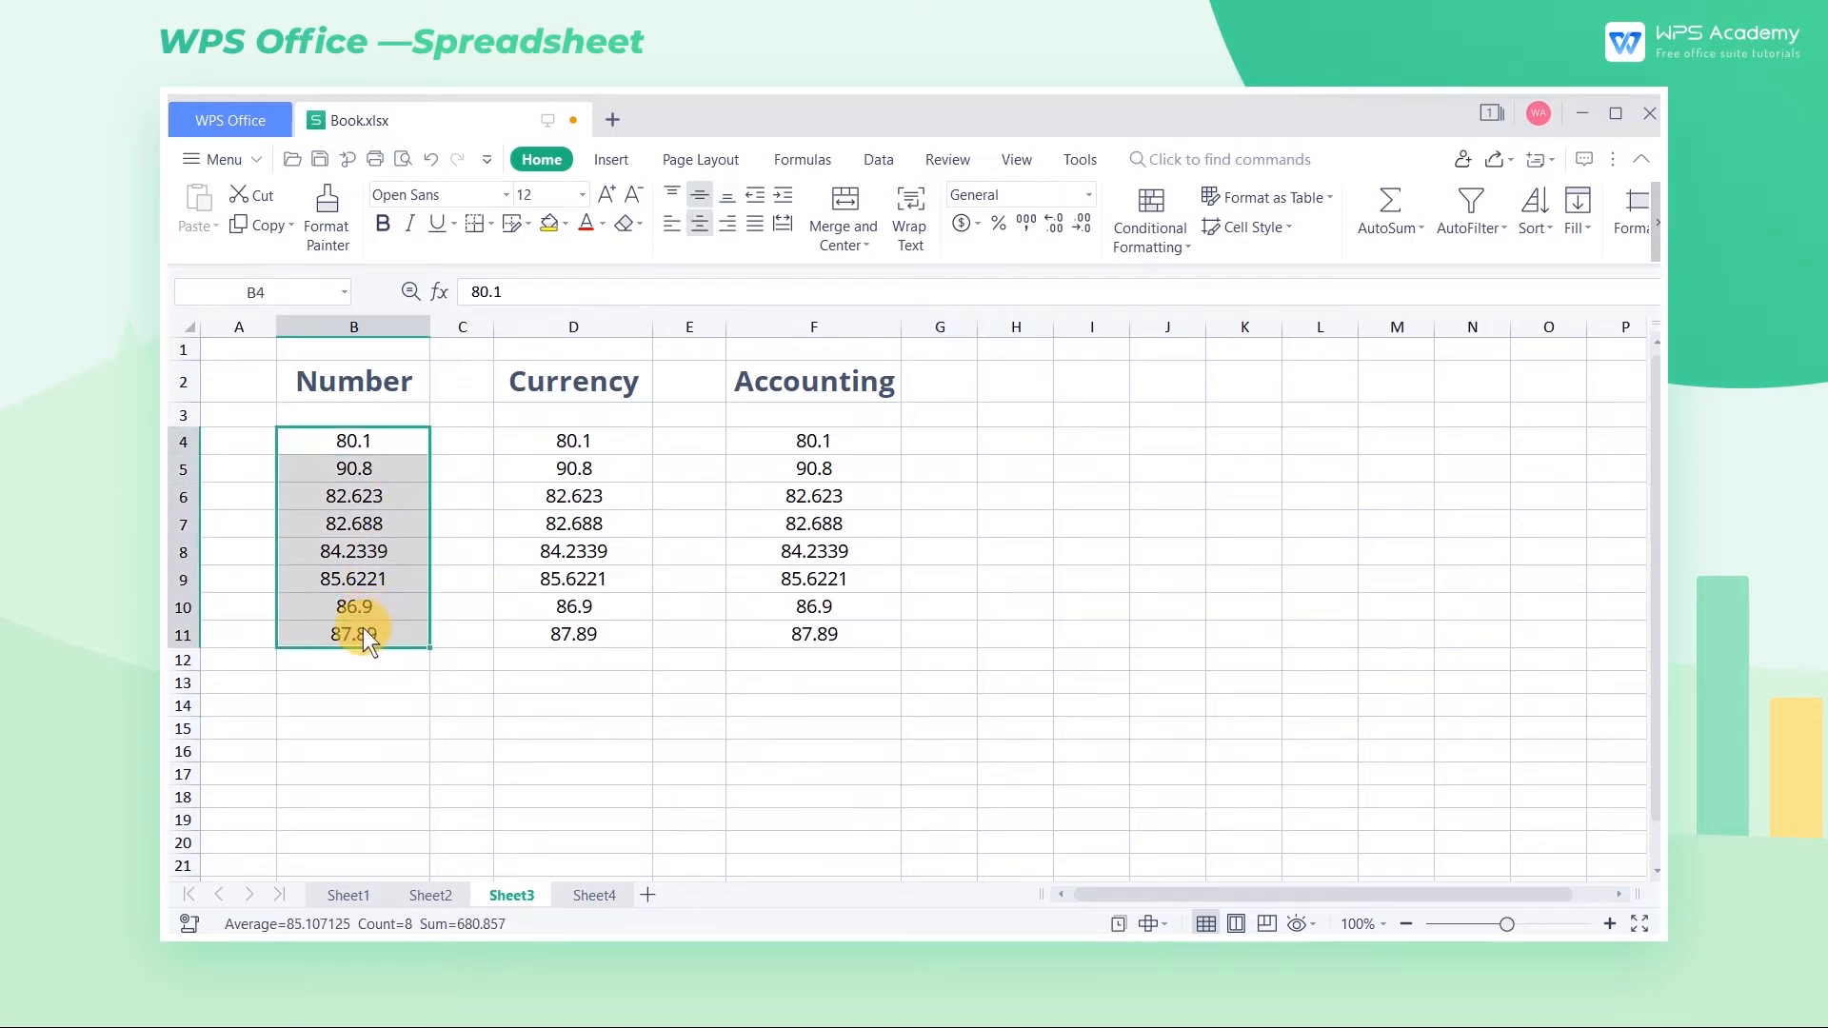
key(ctrl+1)
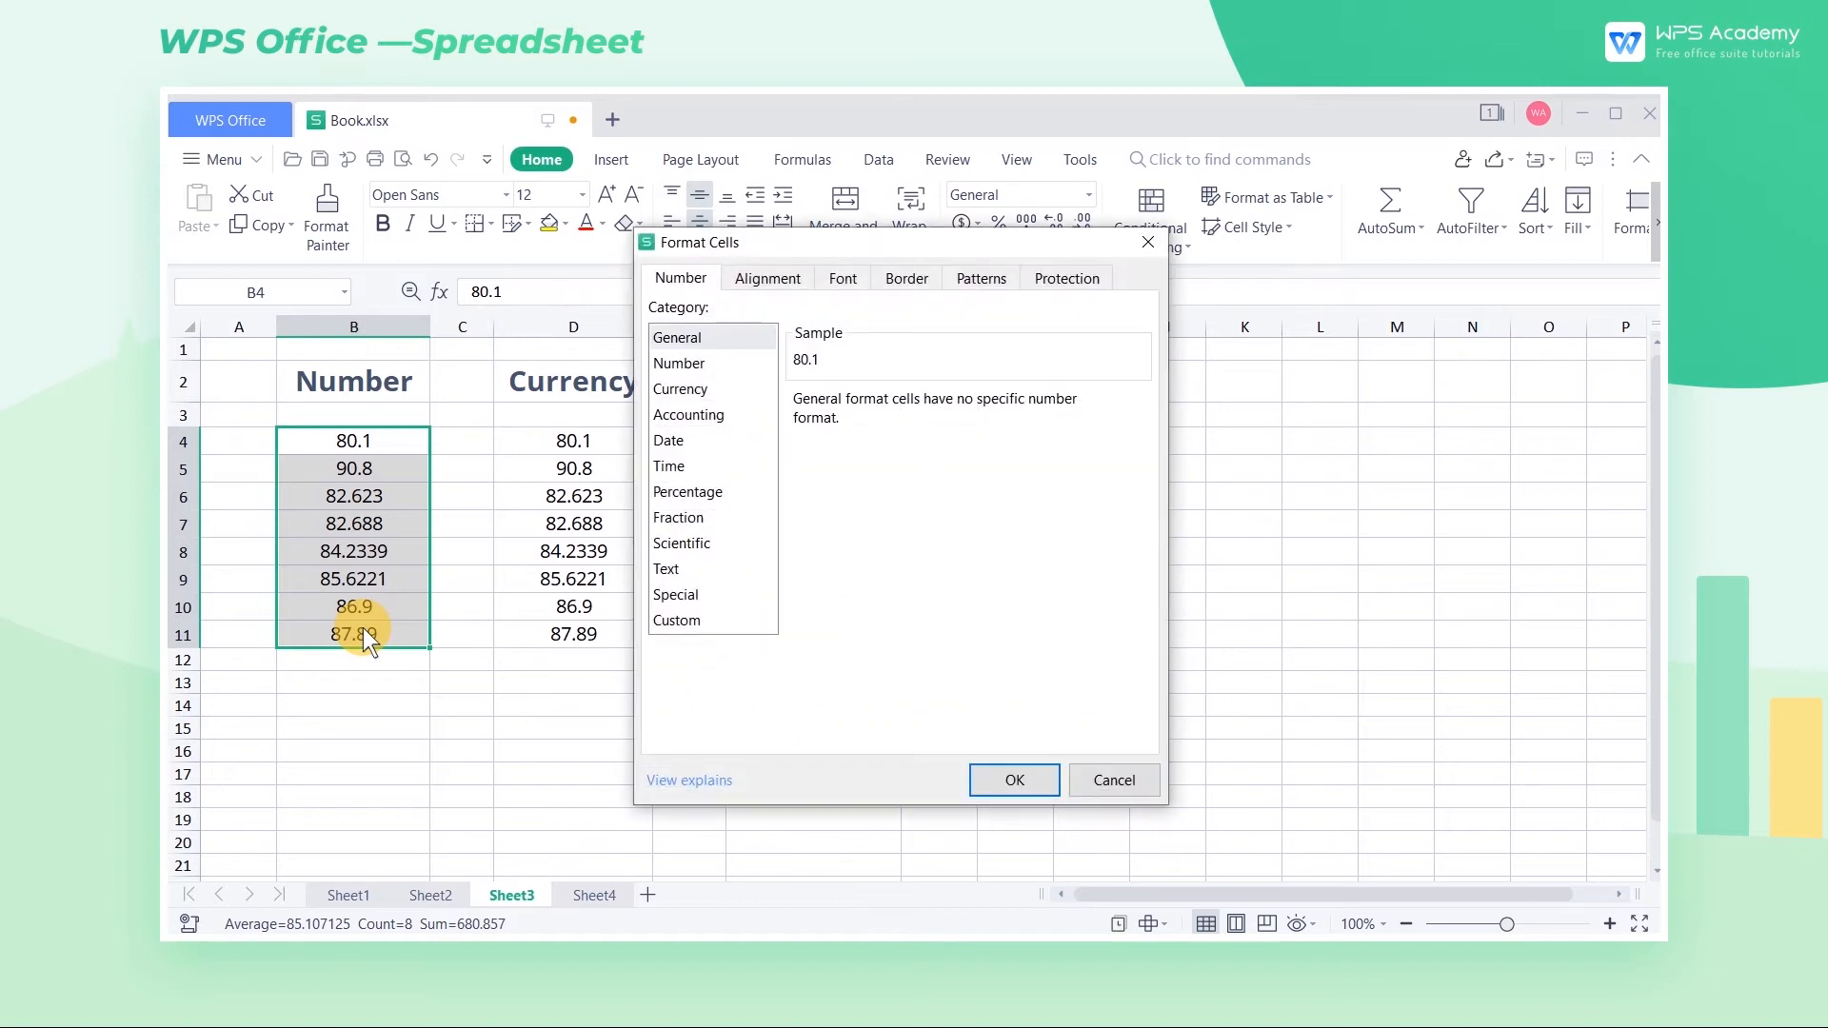
click(692, 361)
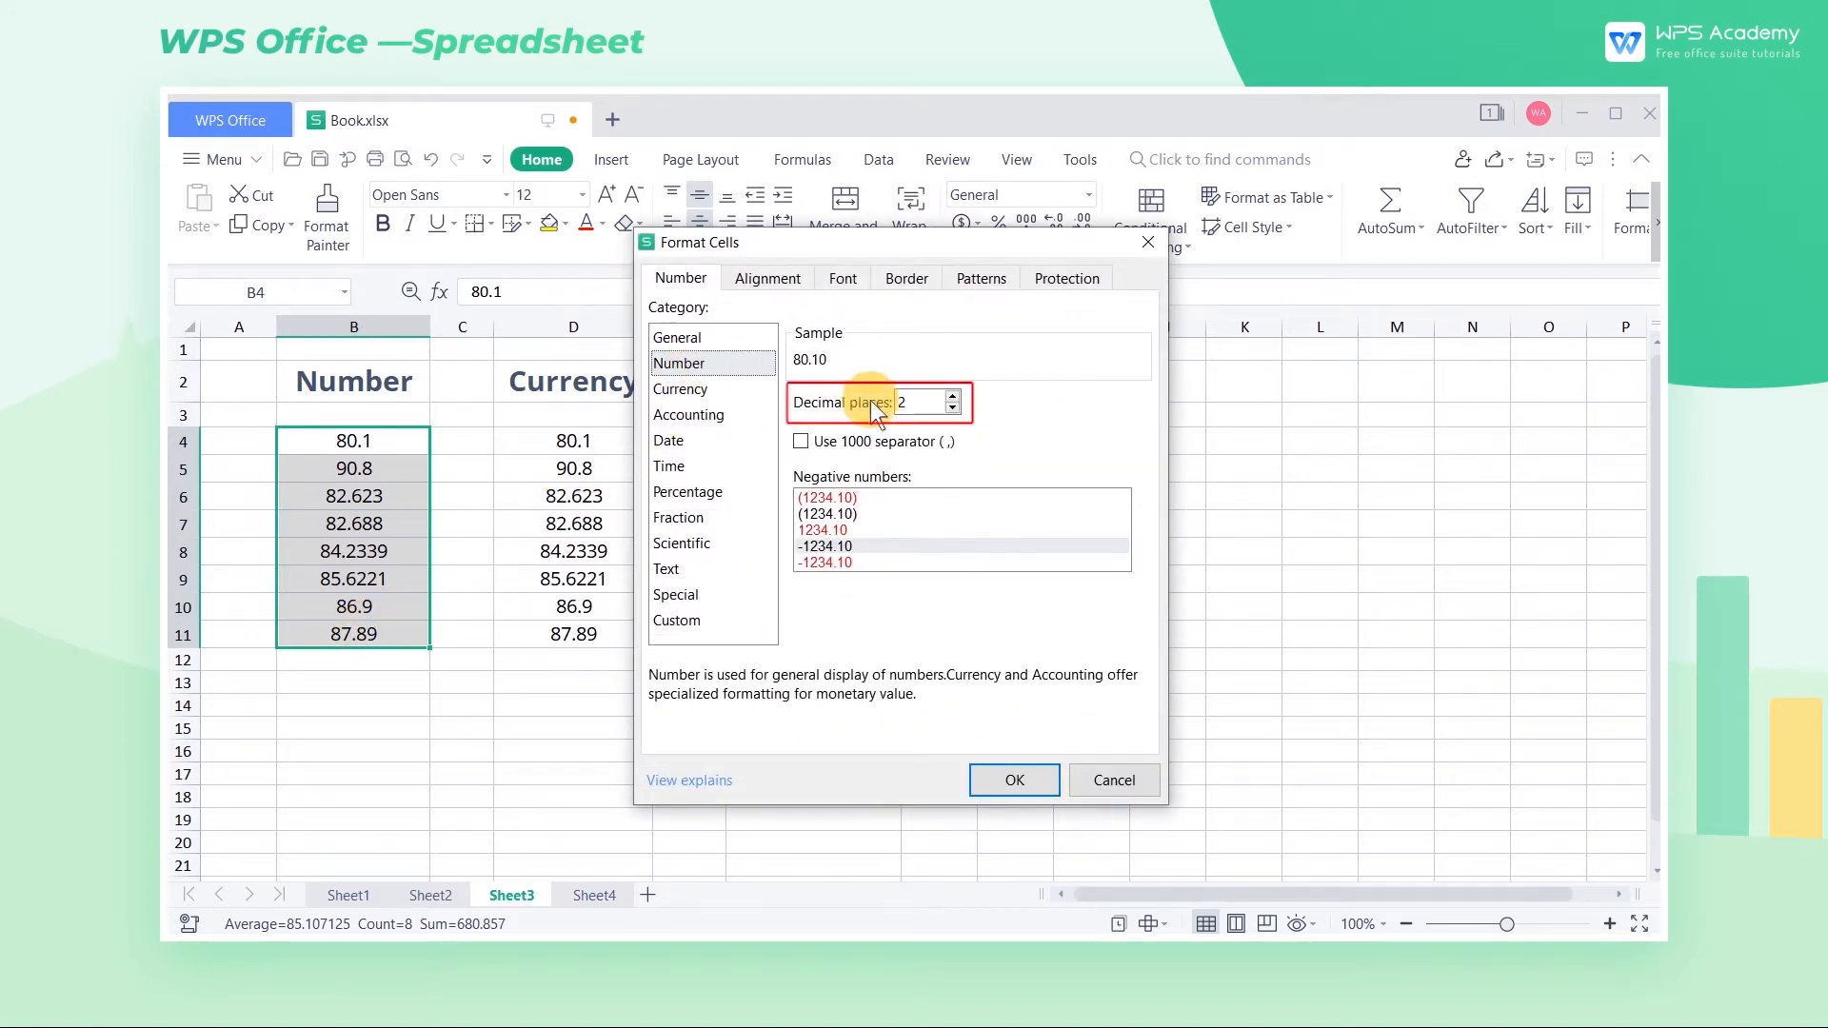
click(1001, 773)
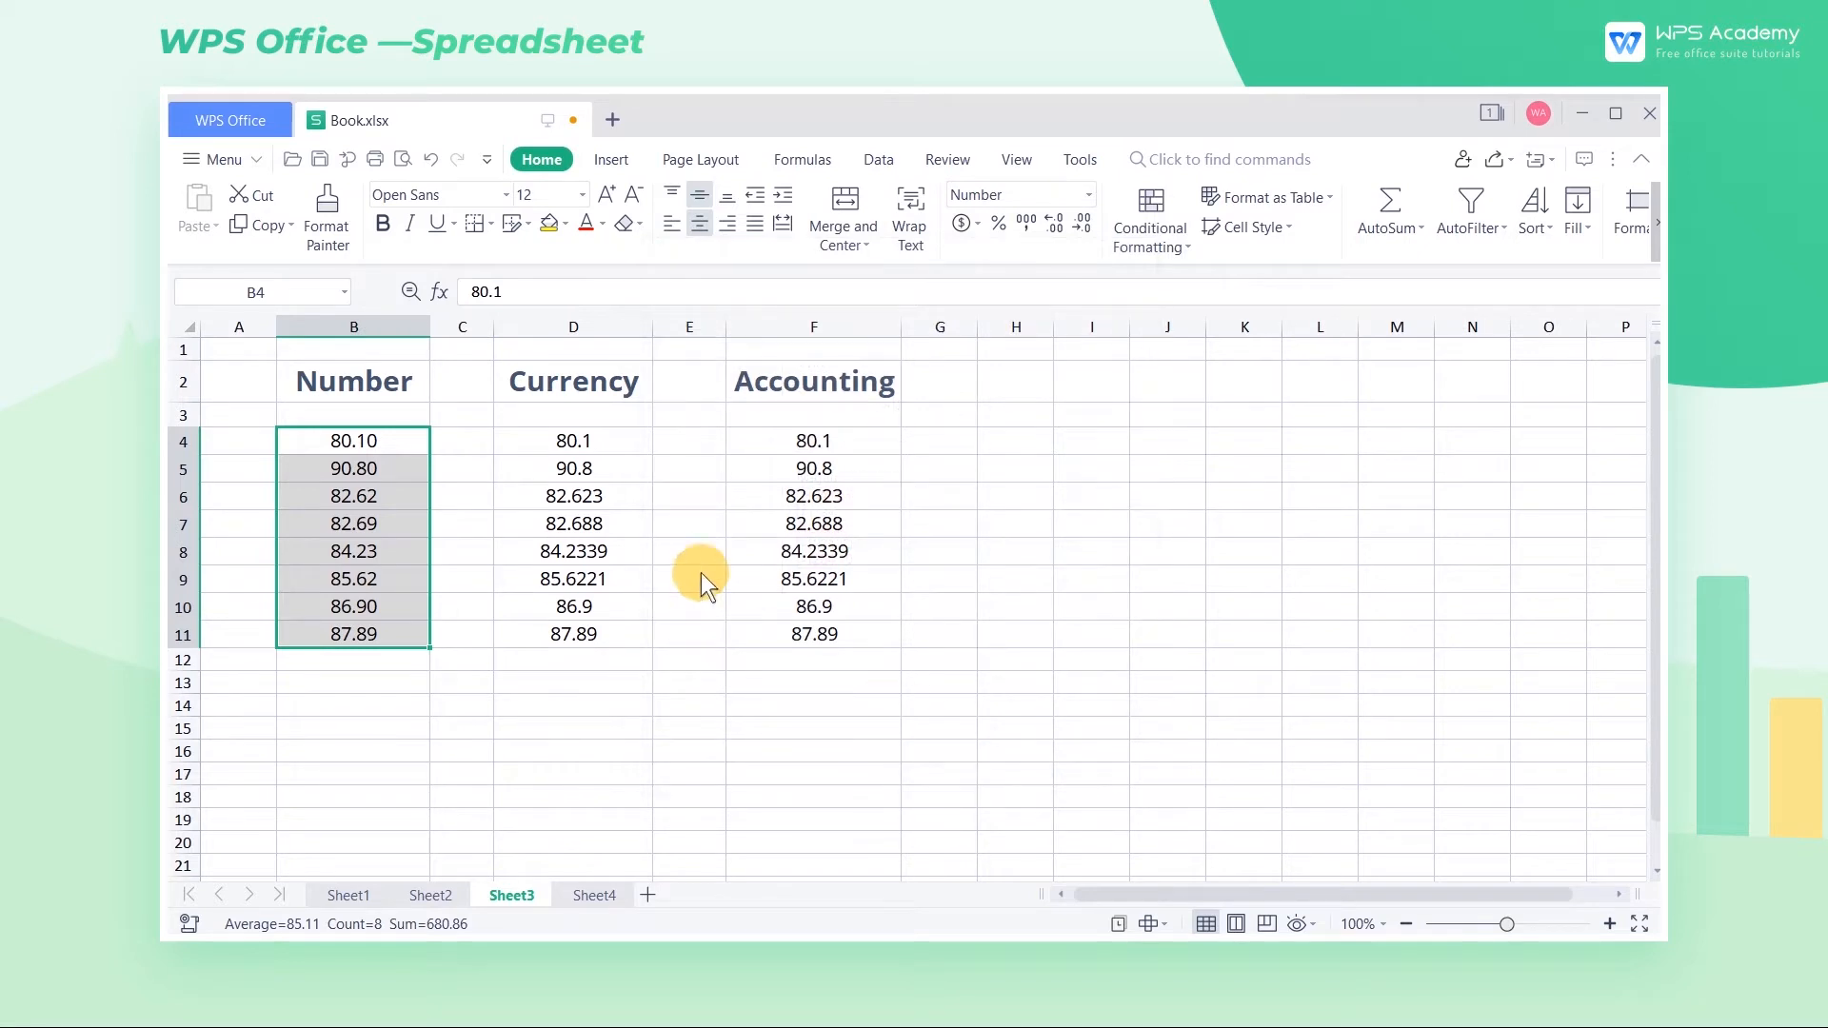
Format the values in D4:D11 under the Currency heading as Currency with the £ symbol and 2 decimal places
drag(626, 448, 625, 634)
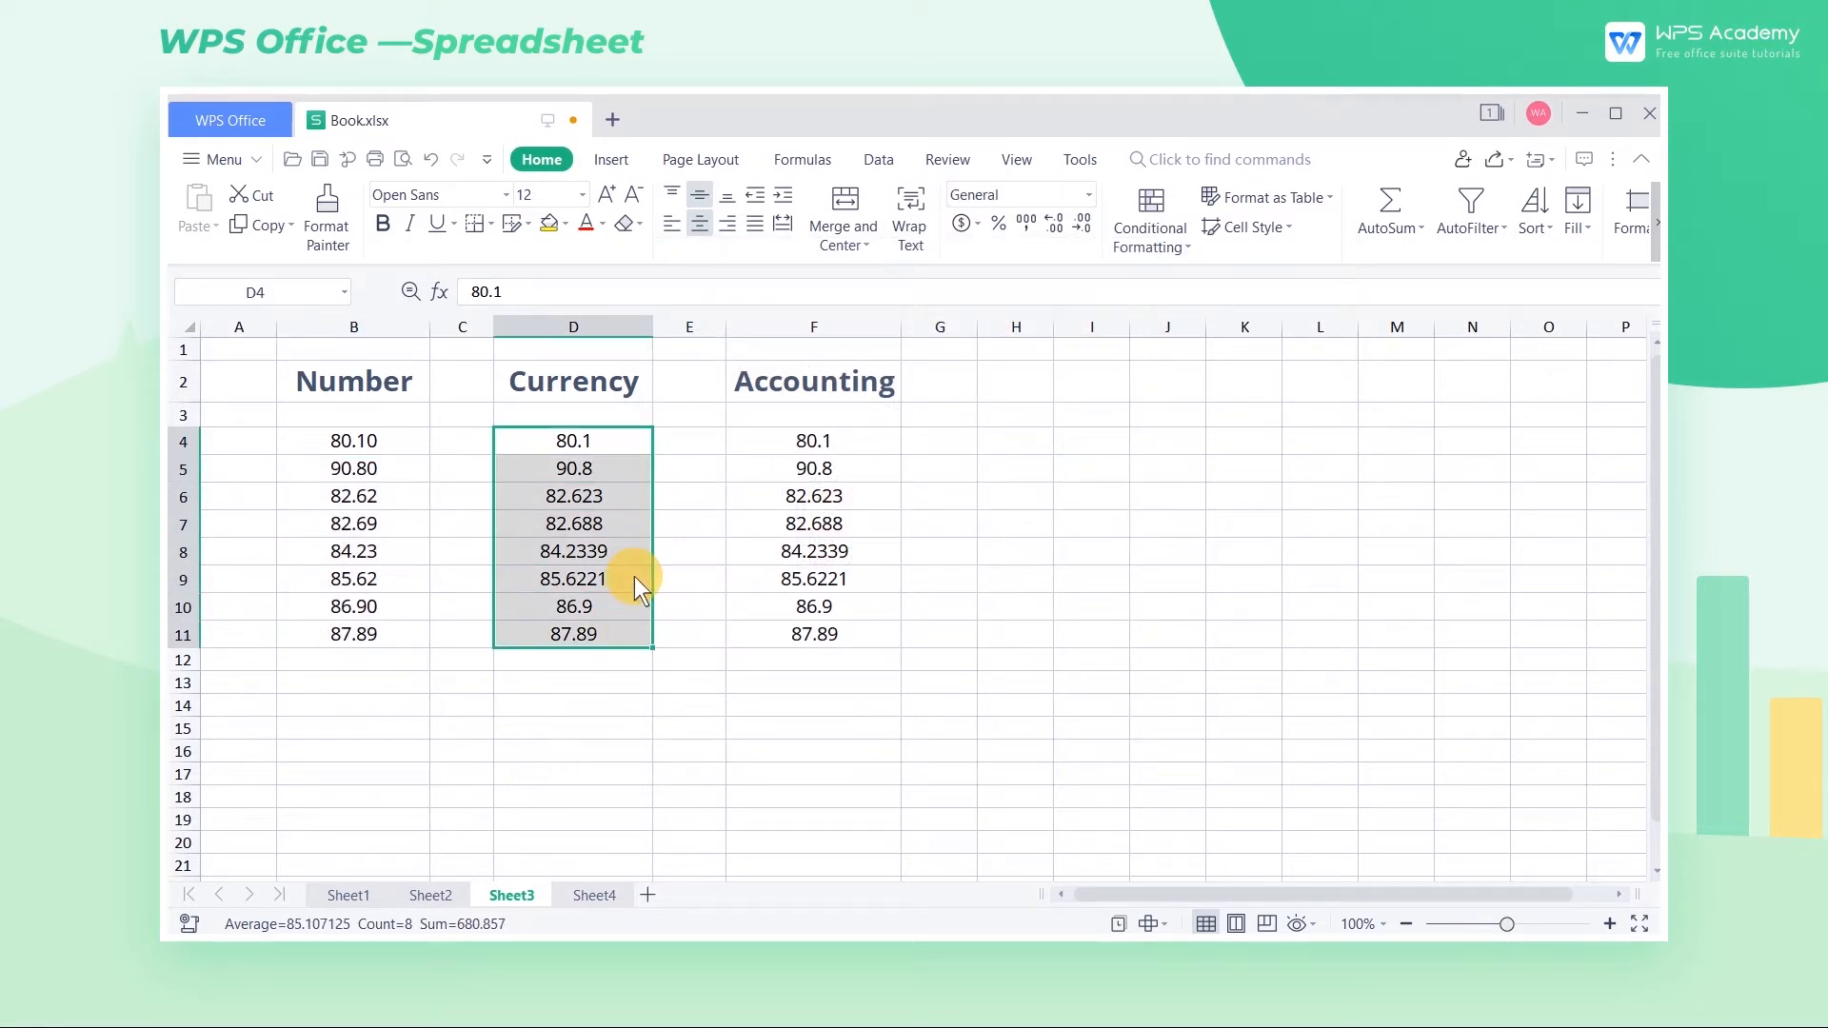
key(ctrl+1)
click(695, 390)
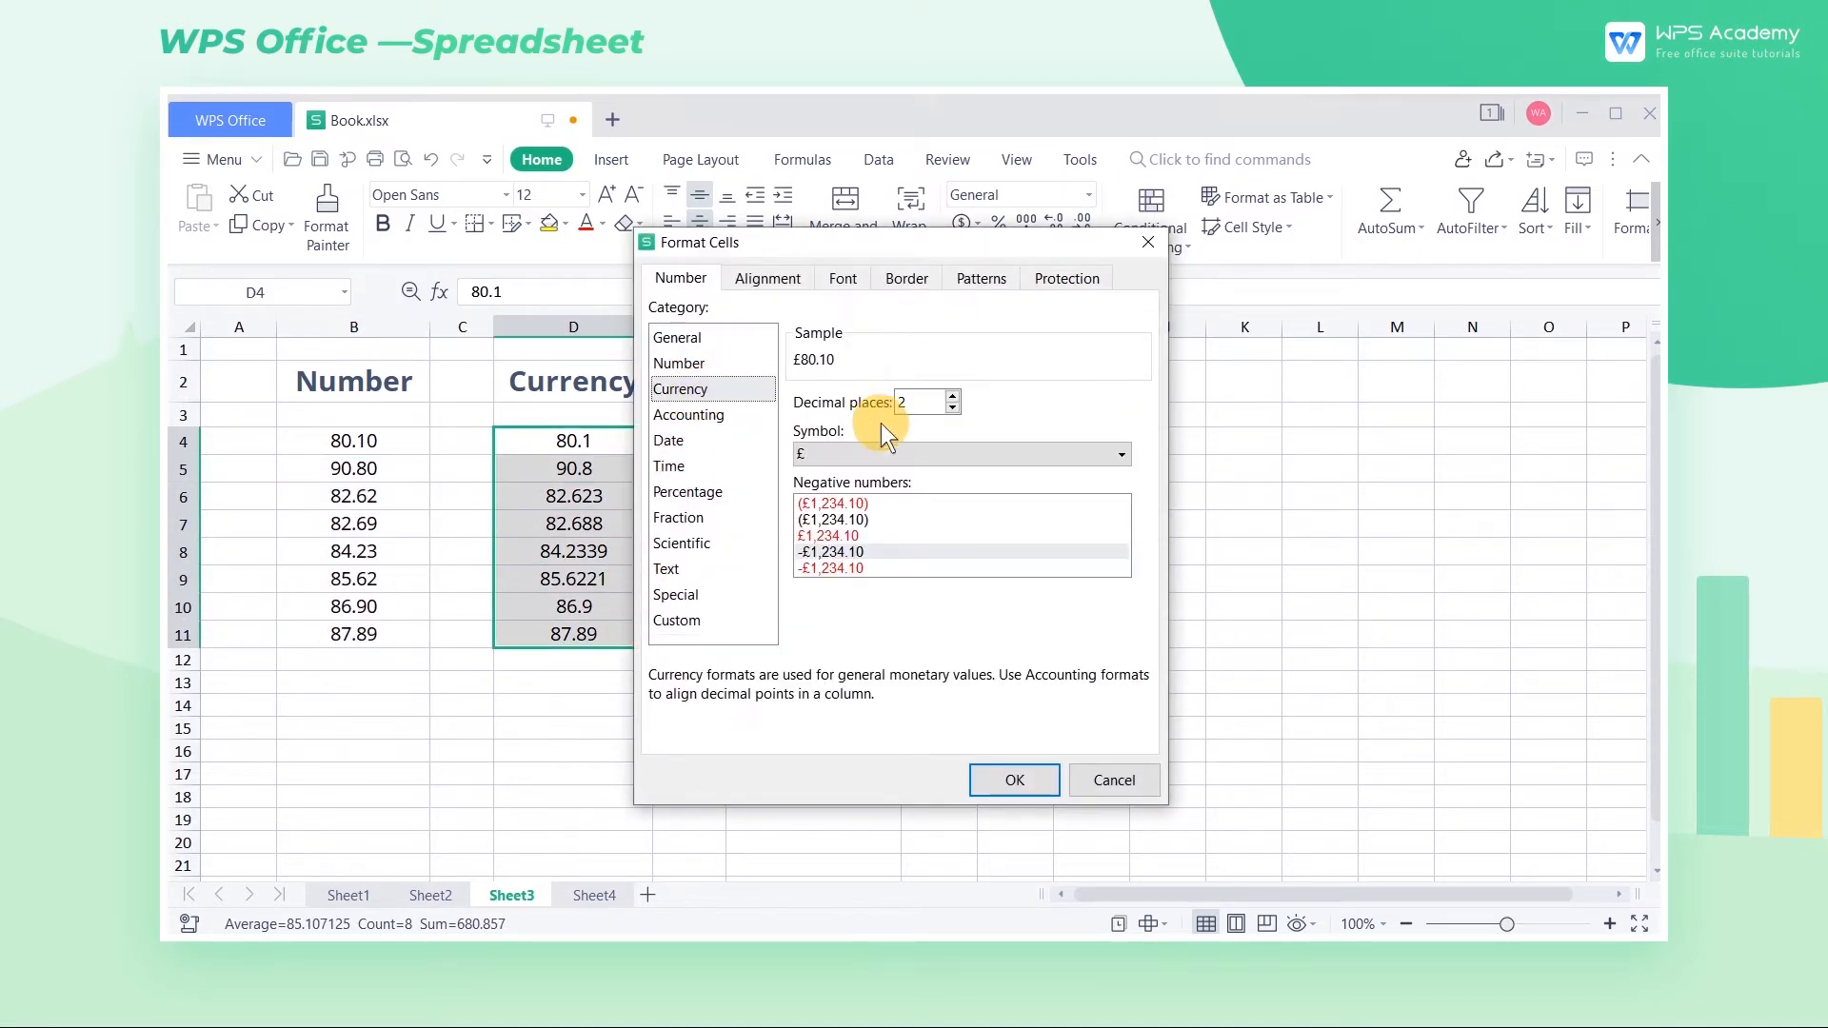
click(1011, 780)
Format the values in F4:F11 under the Accounting heading as Accounting with the £ symbol and 2 decimal places
drag(872, 444, 860, 628)
key(ctrl+1)
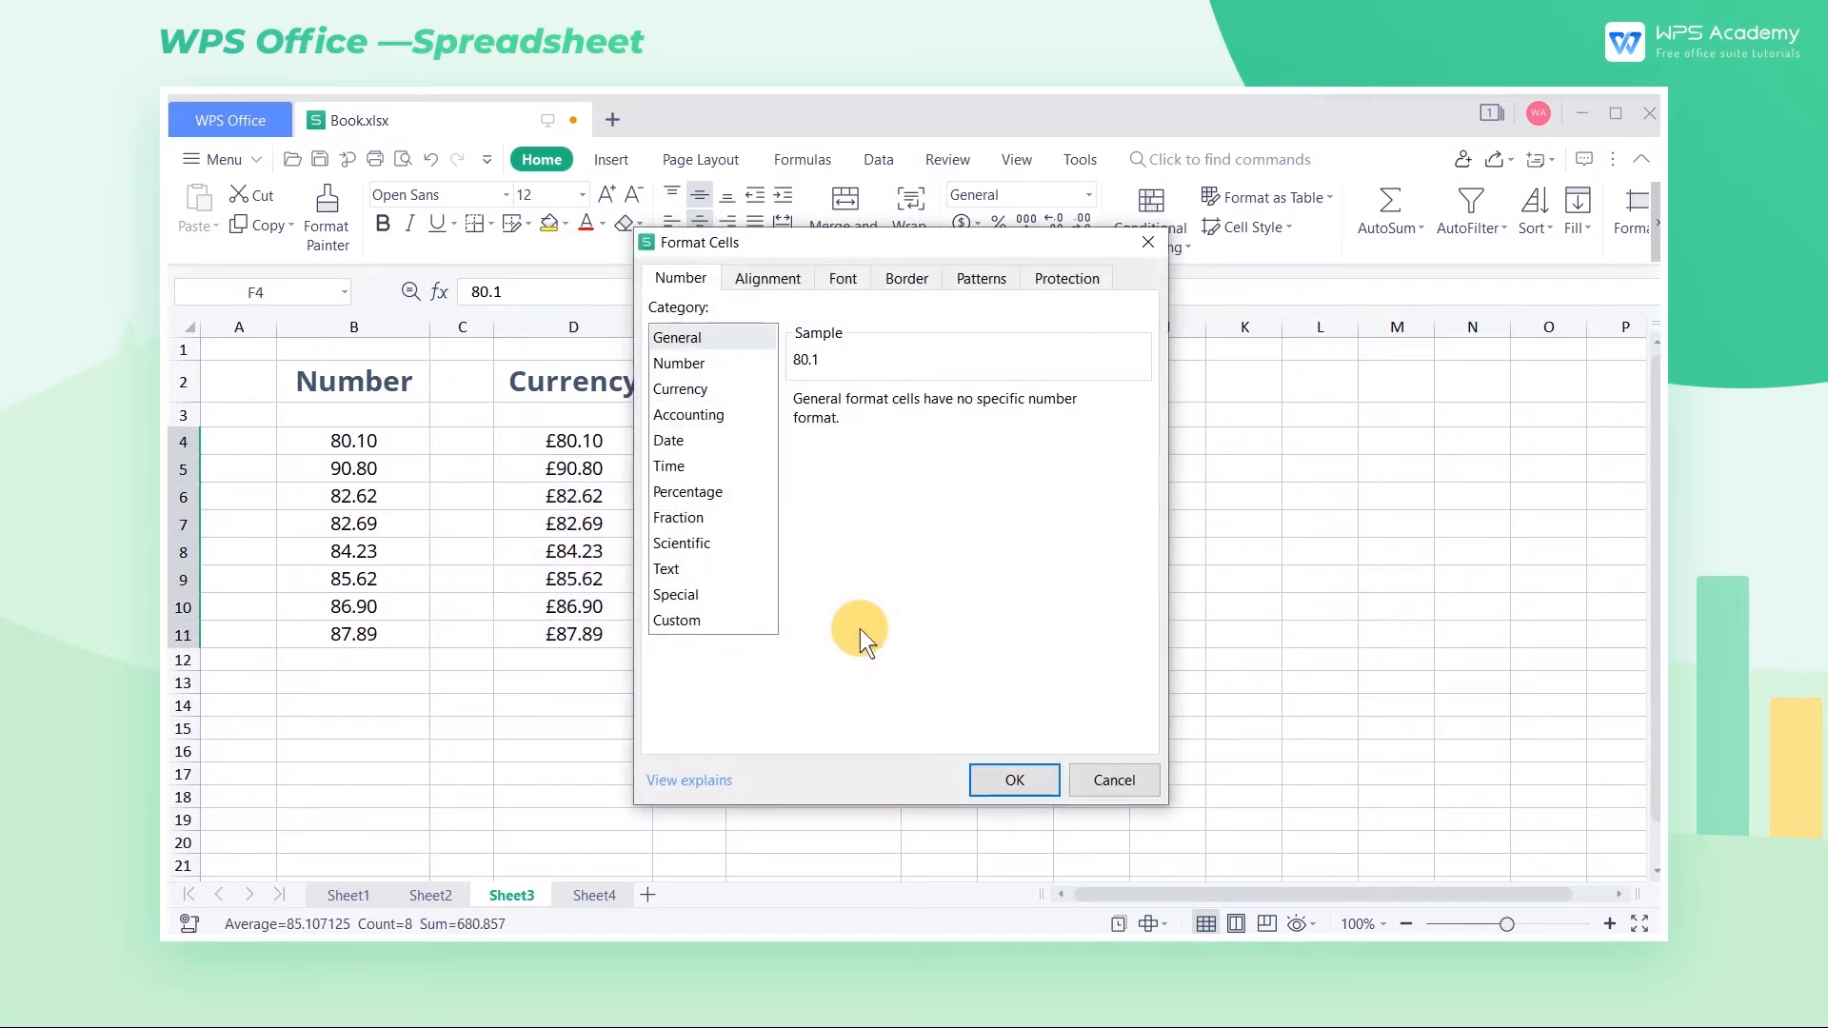
click(700, 406)
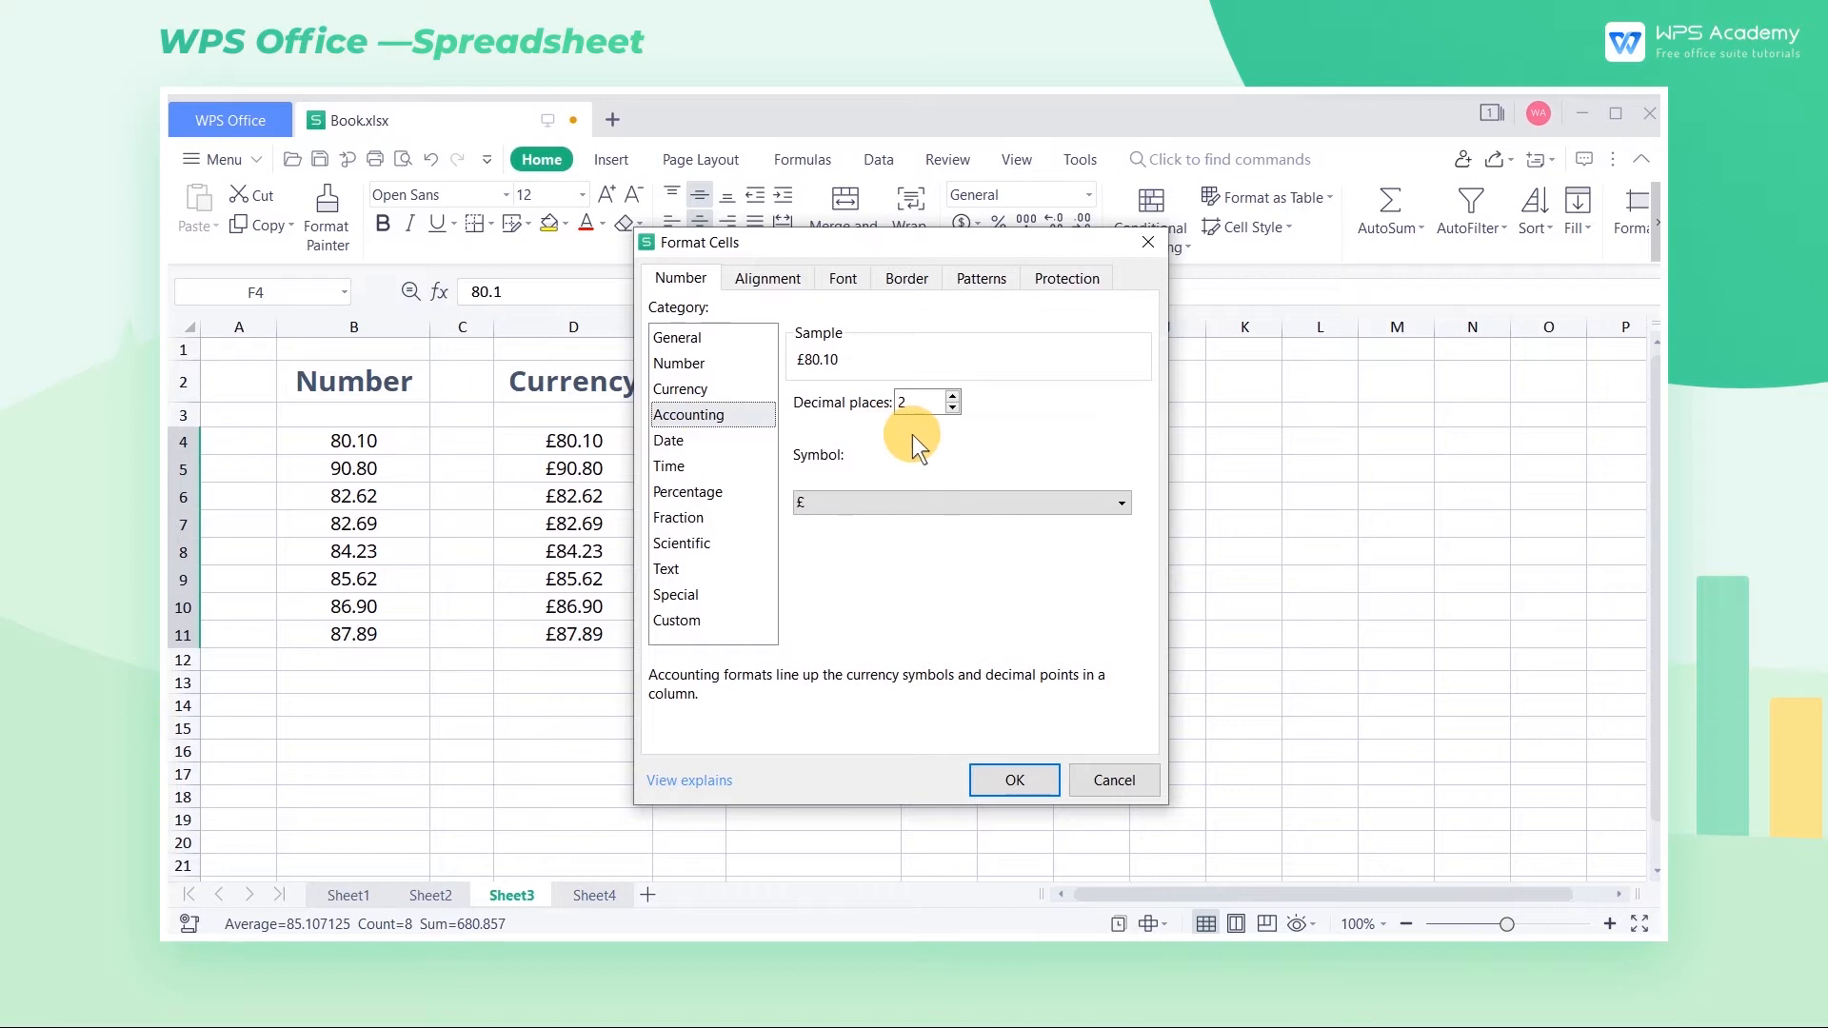
click(1034, 792)
click(1014, 661)
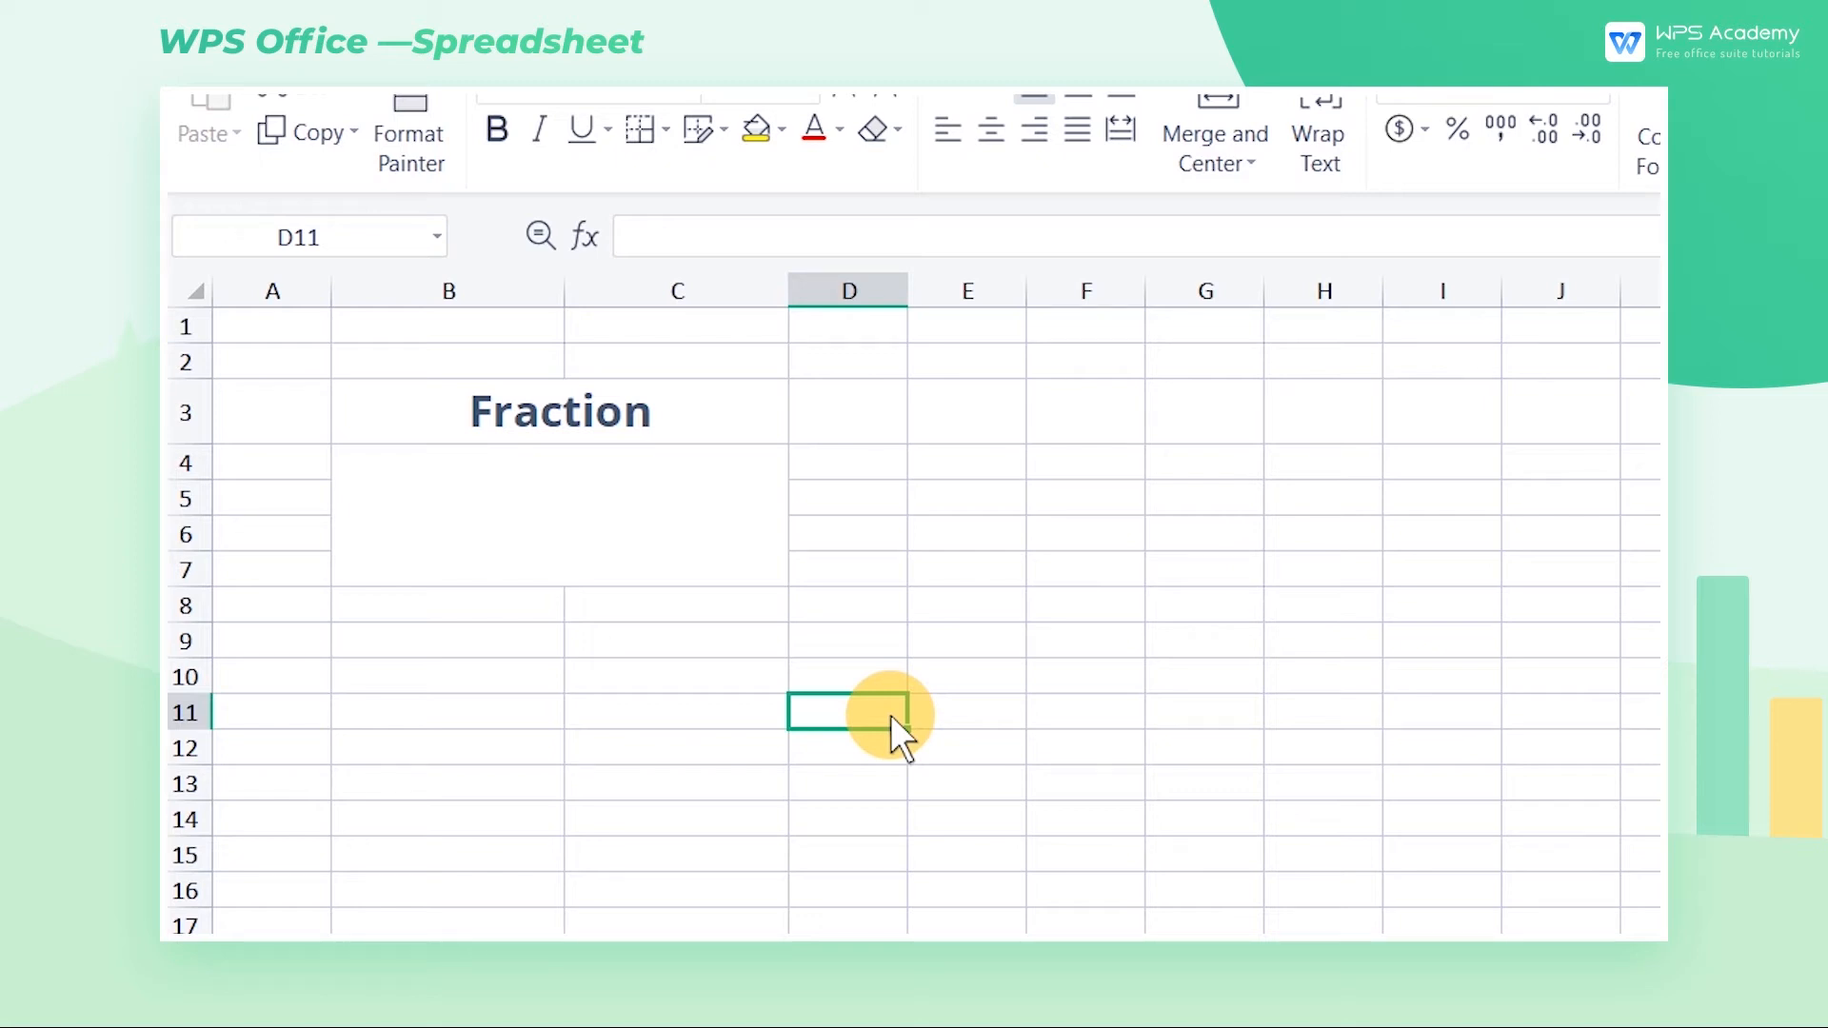
Enter 1/2 in the merged cell B4 below the Fraction heading
double_click(619, 515)
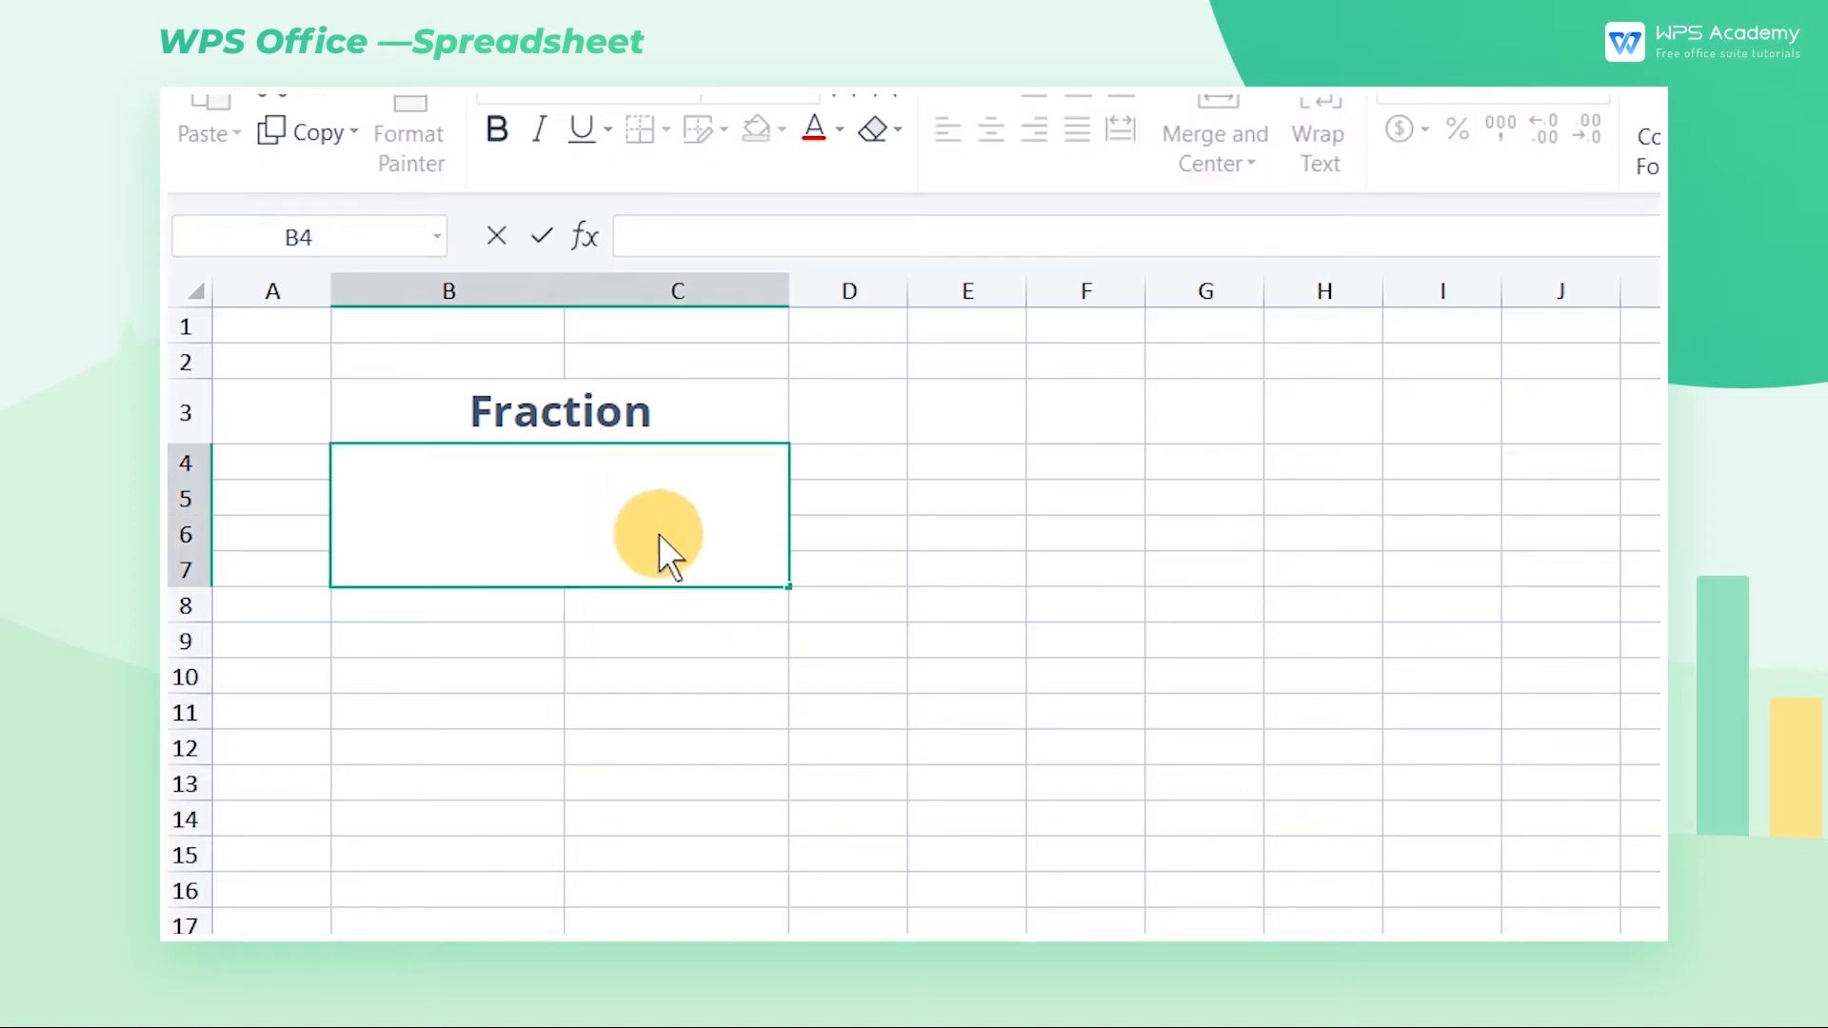
text(1/2)
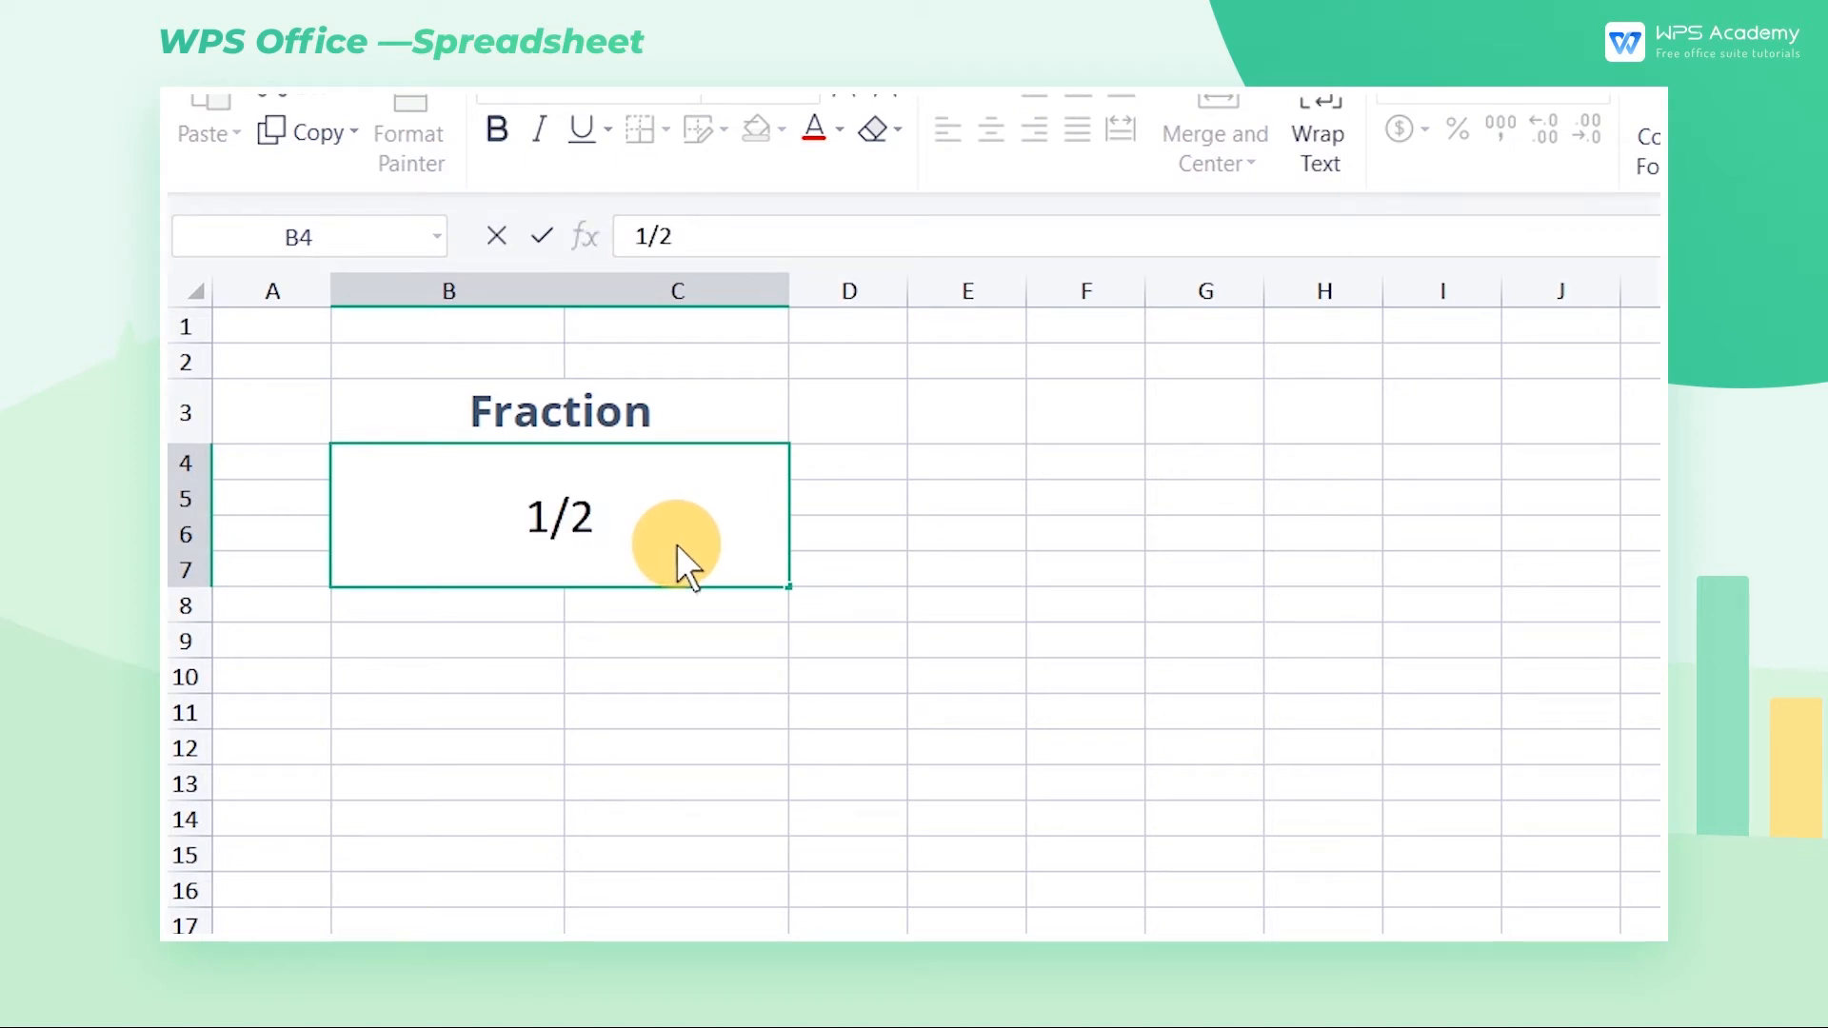
key(Return)
click(676, 544)
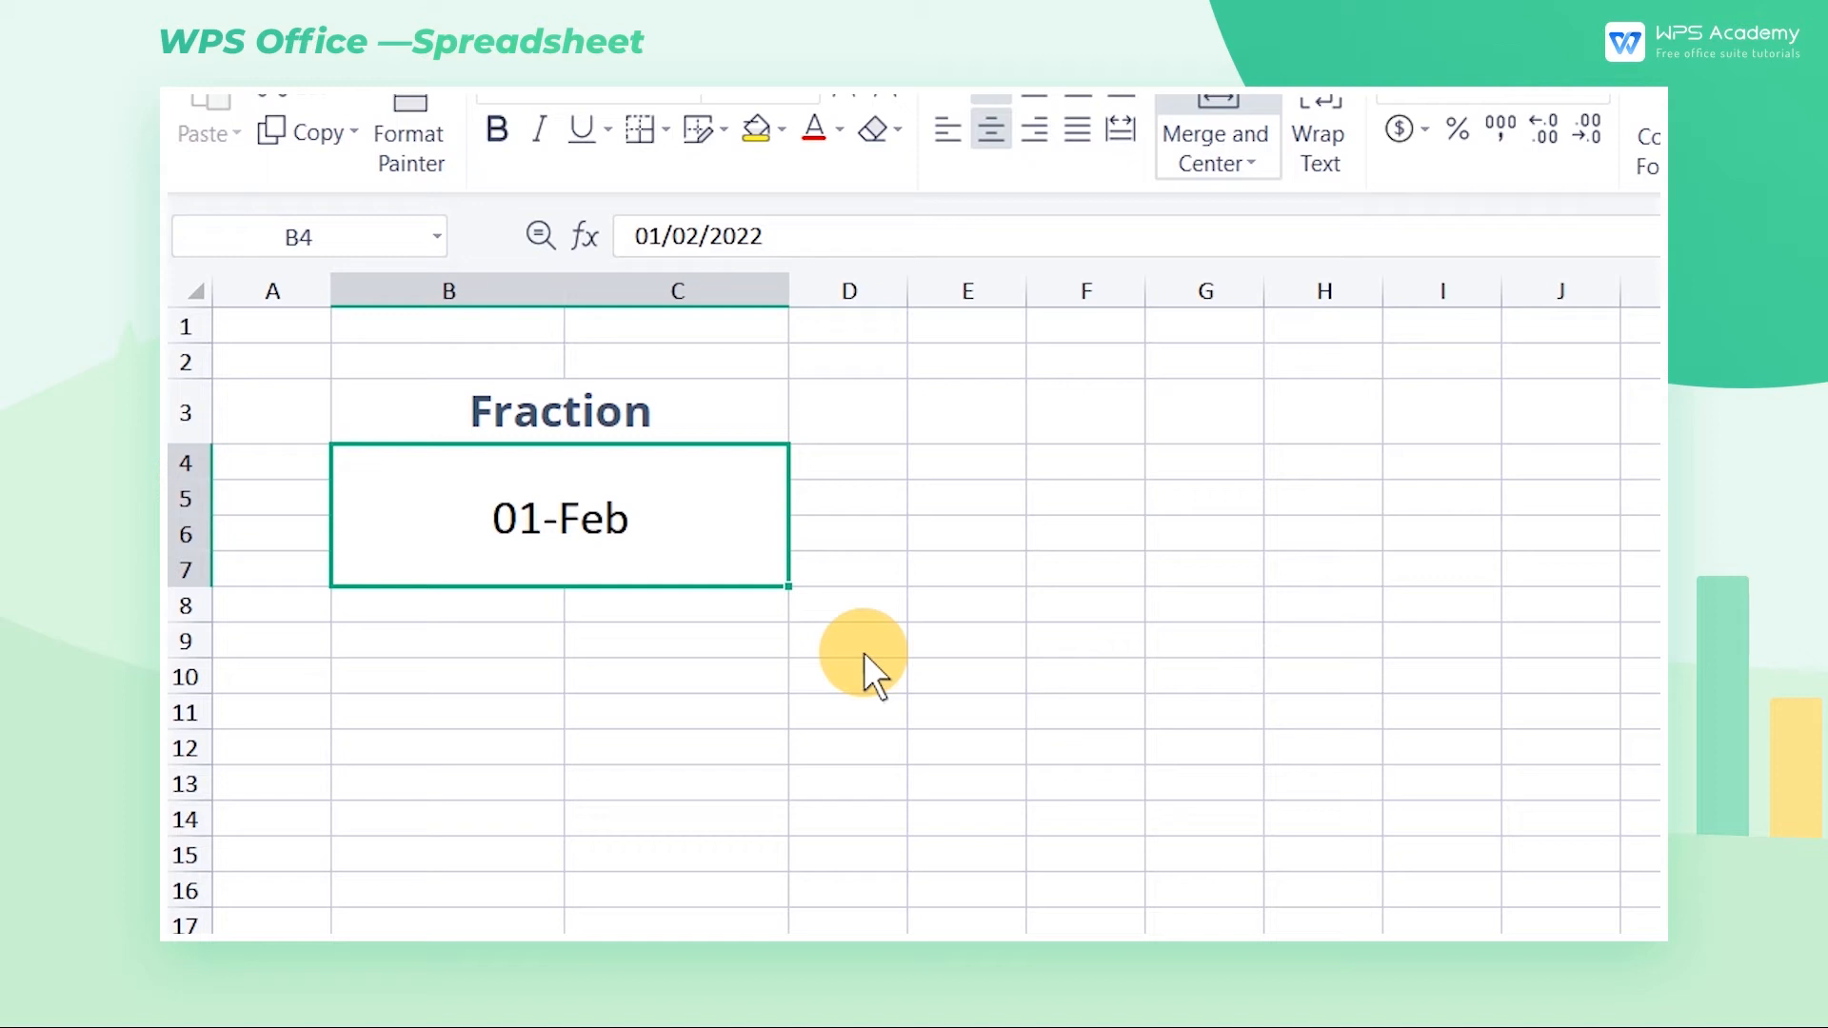
Replace the content of merged cell B4 with 0 1/2, with a space after the zero, to store a fraction
double_click(617, 506)
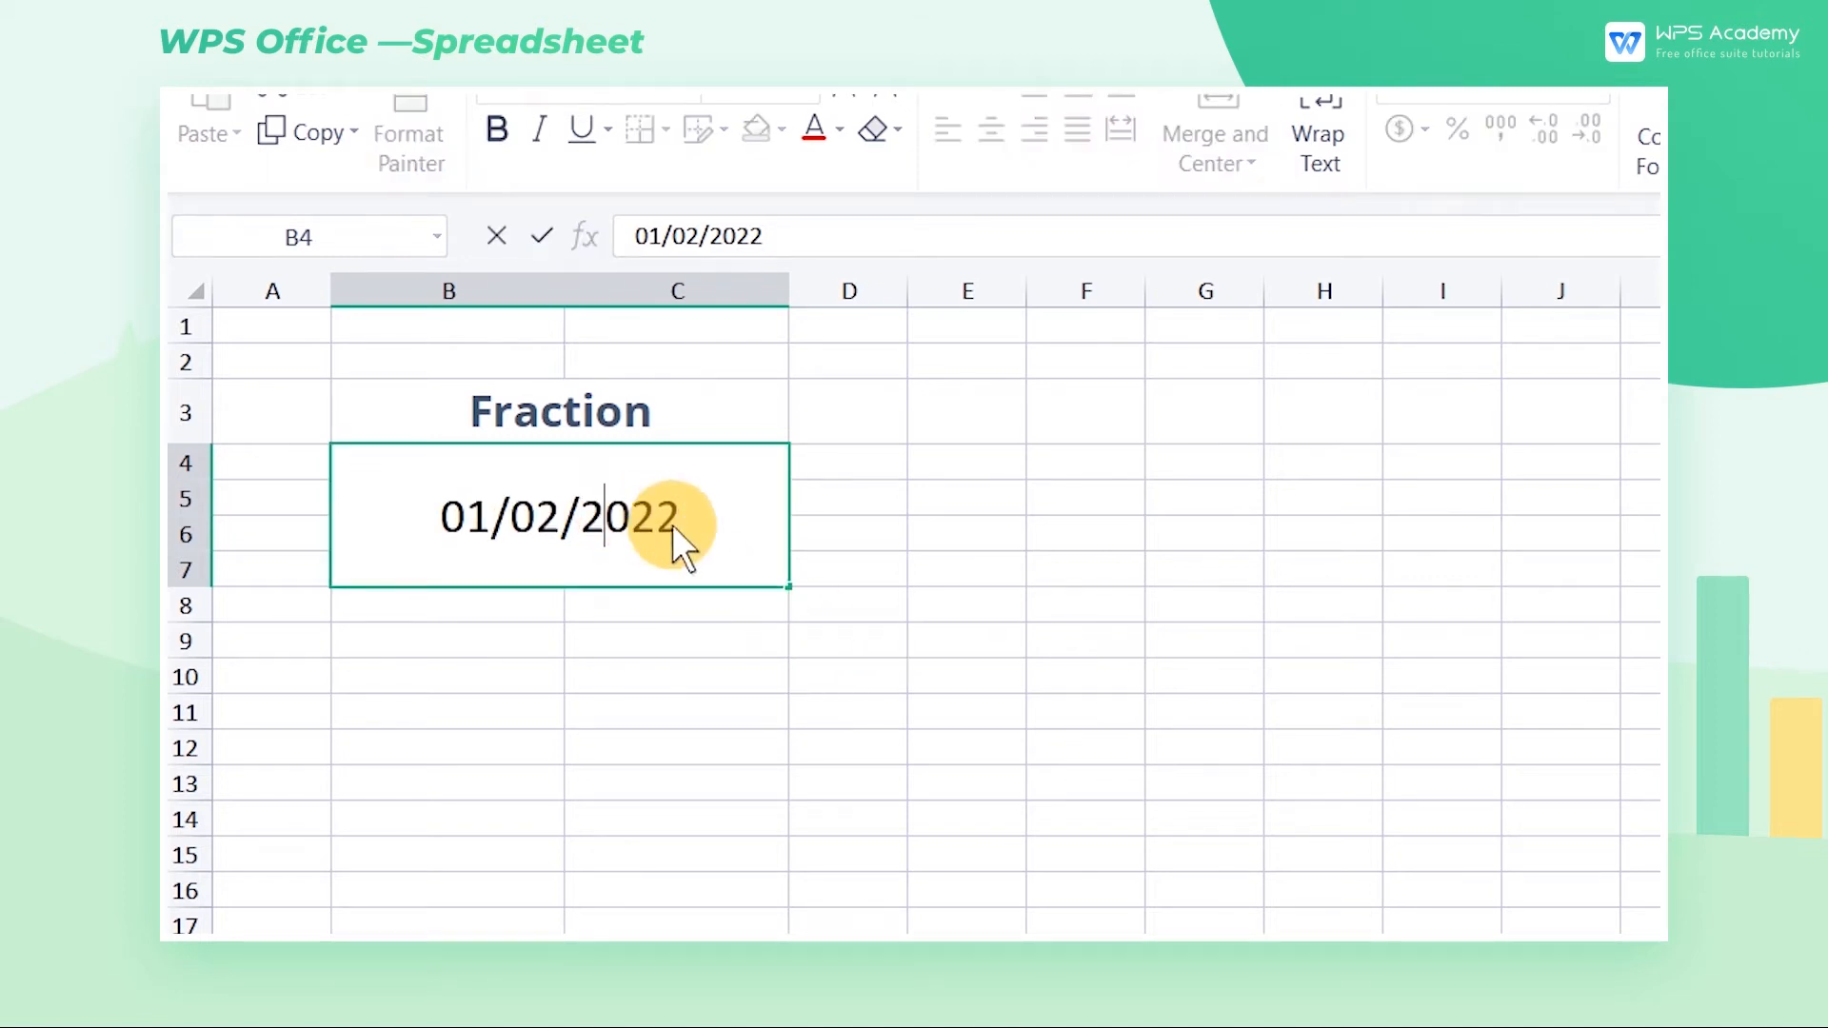
drag(687, 515, 421, 523)
key(BackSpace)
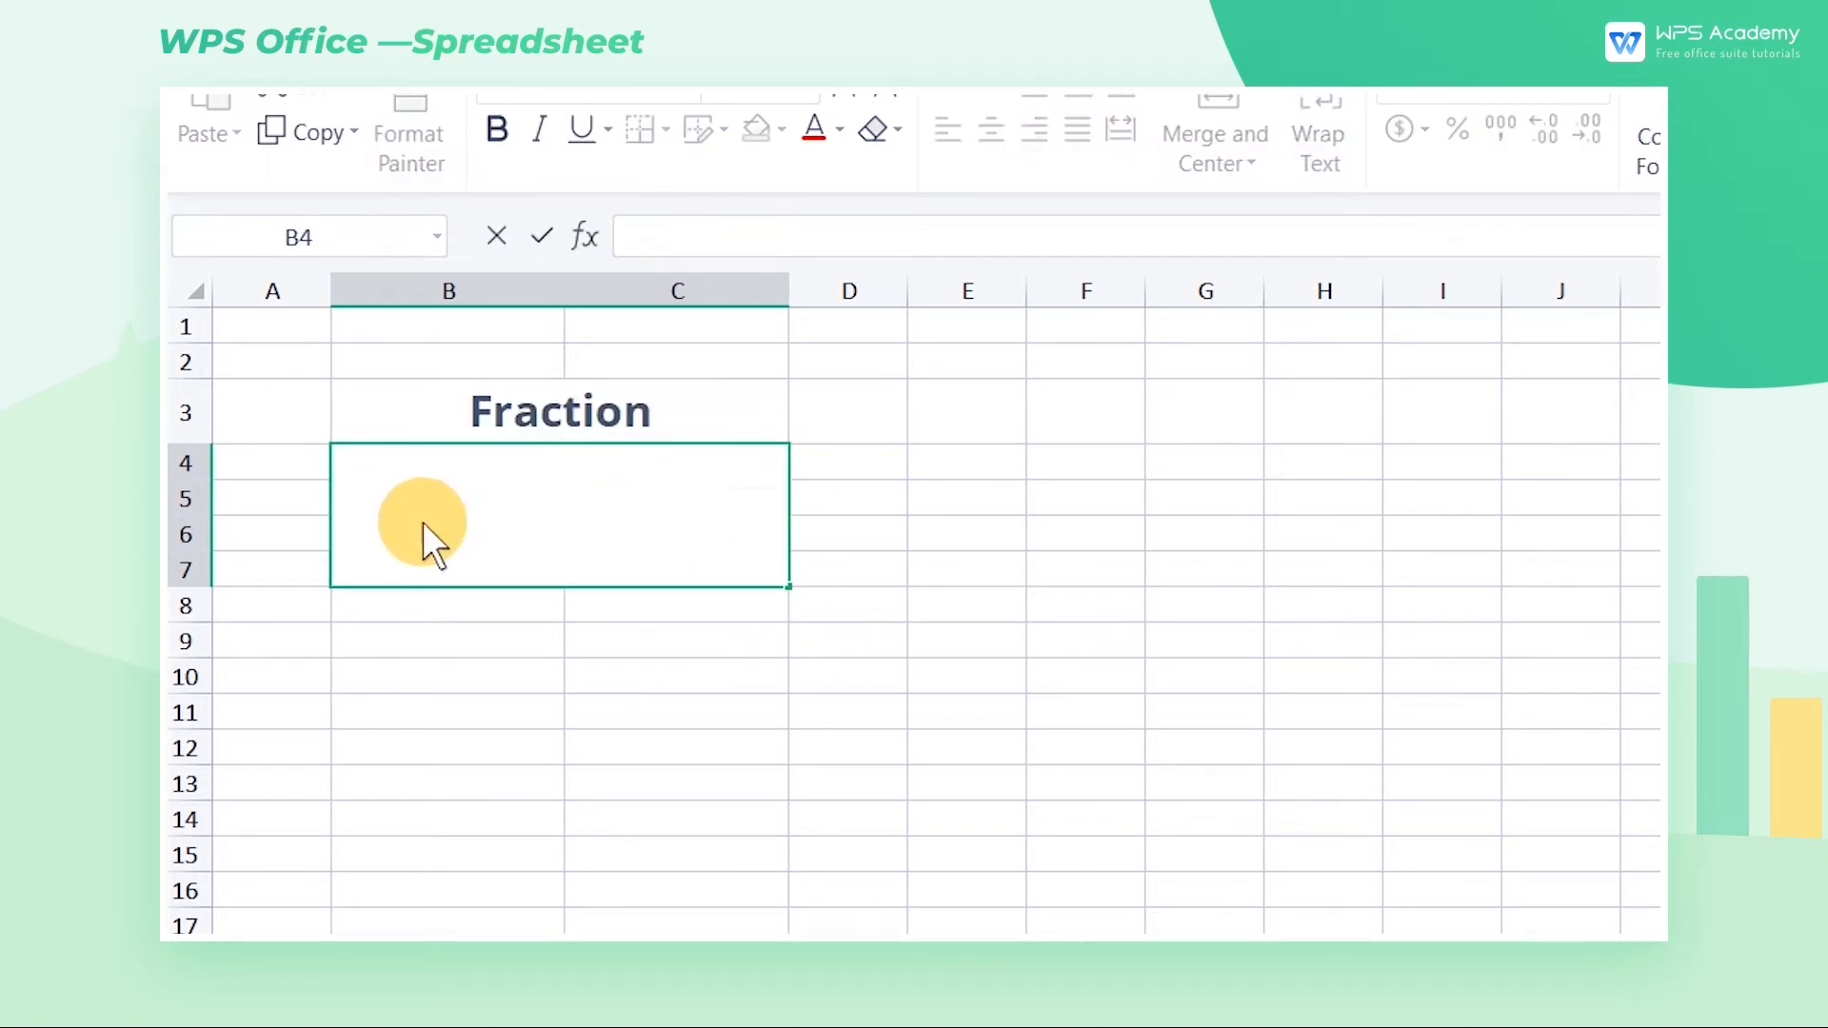
text(0 )
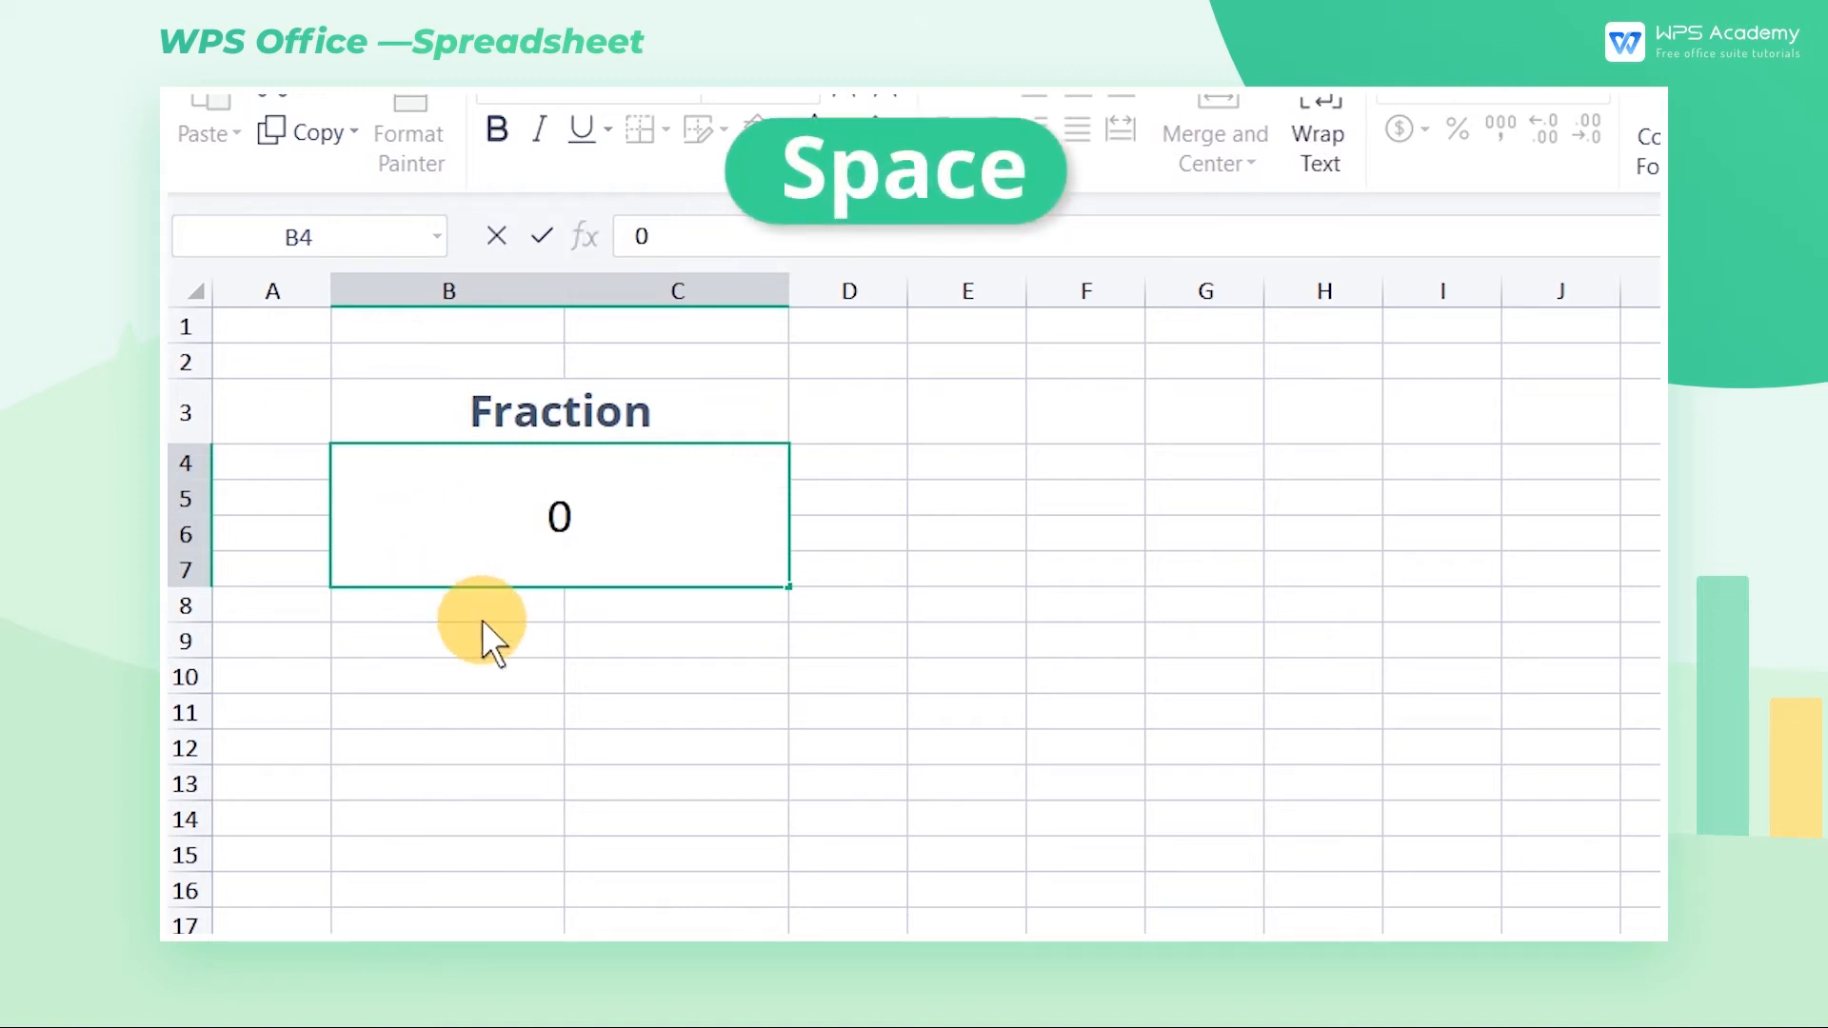
text(1/2)
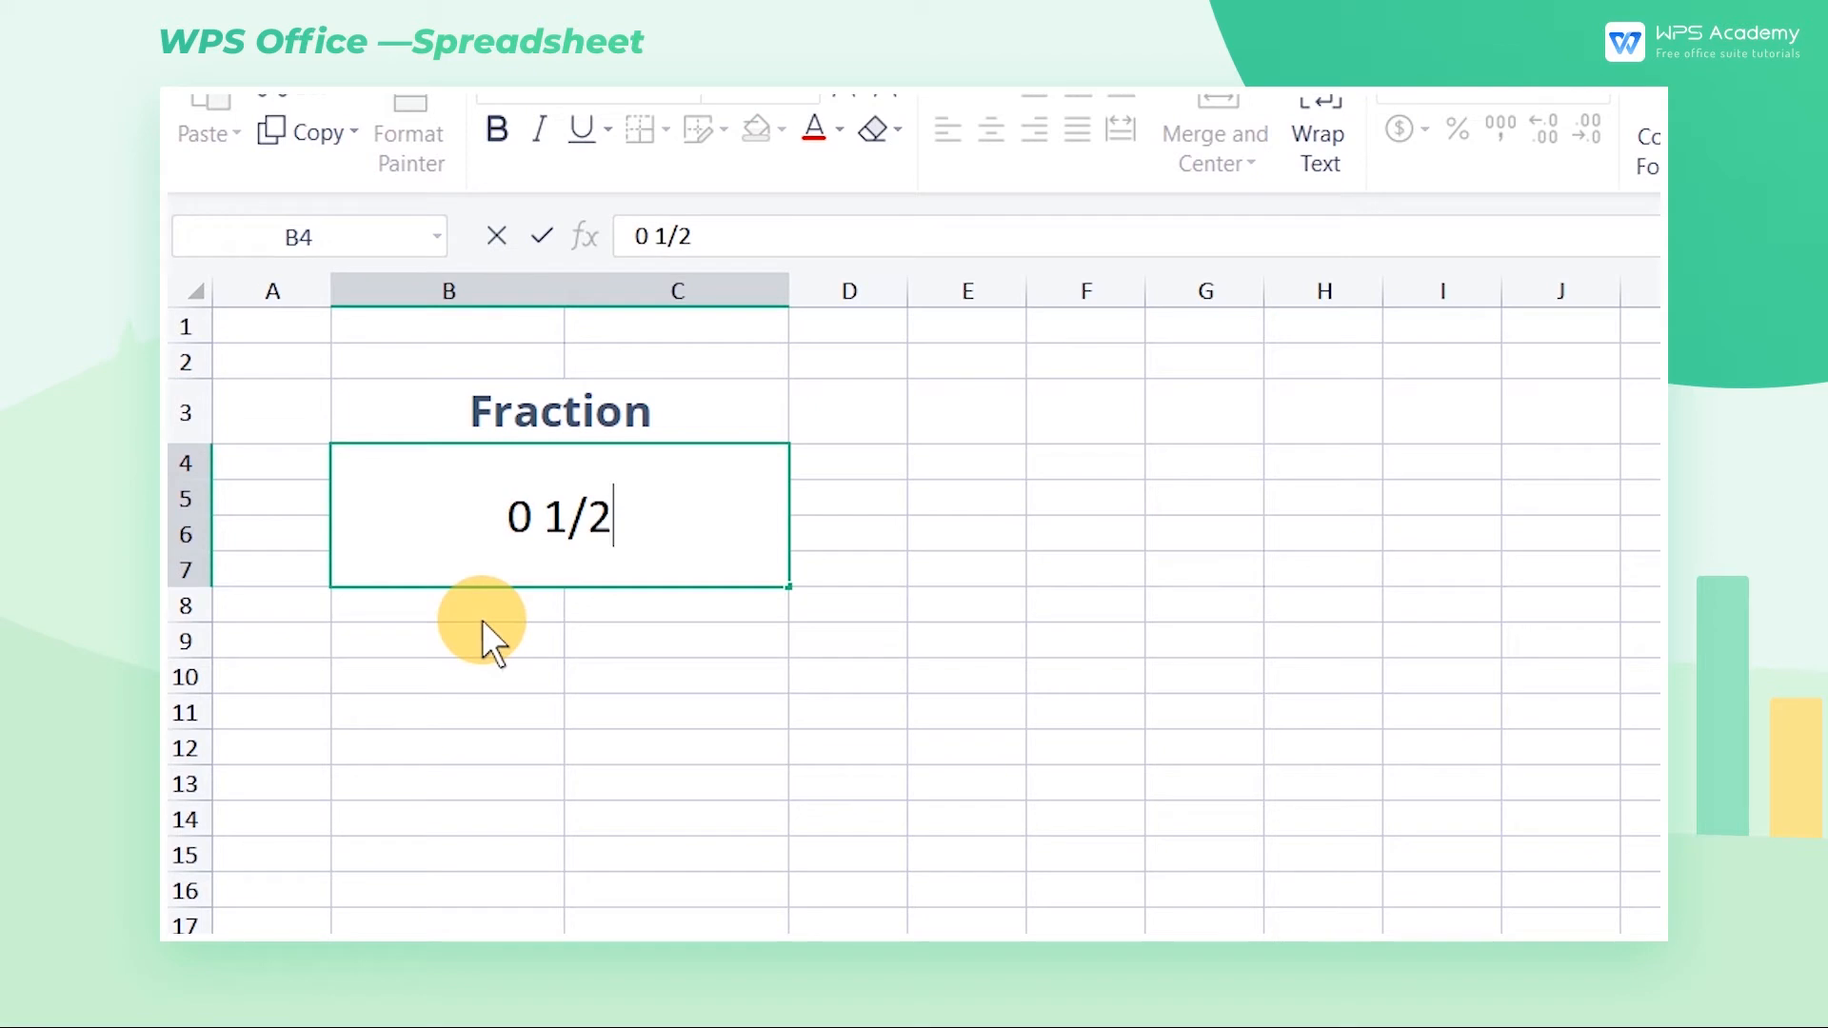
key(Return)
click(666, 556)
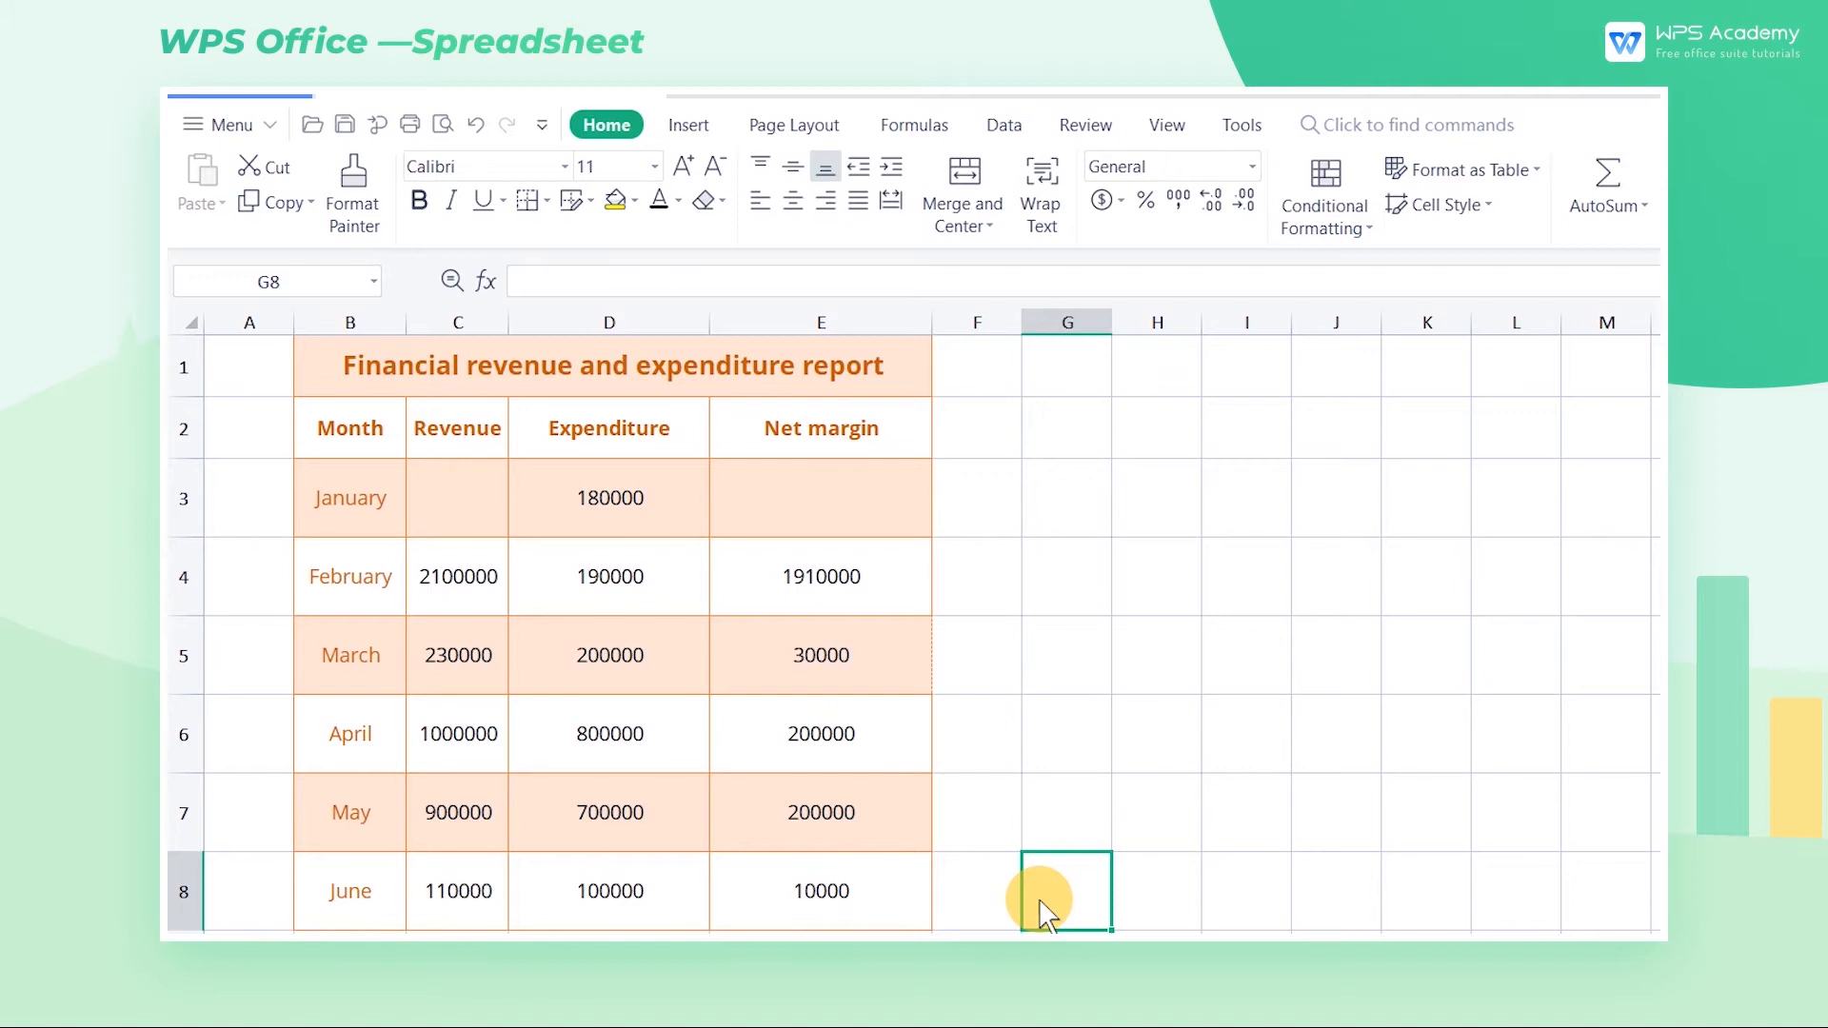
Enter 999999999 as January's revenue in C3 and widen column C enough to display the full number
double_click(469, 524)
text(9)
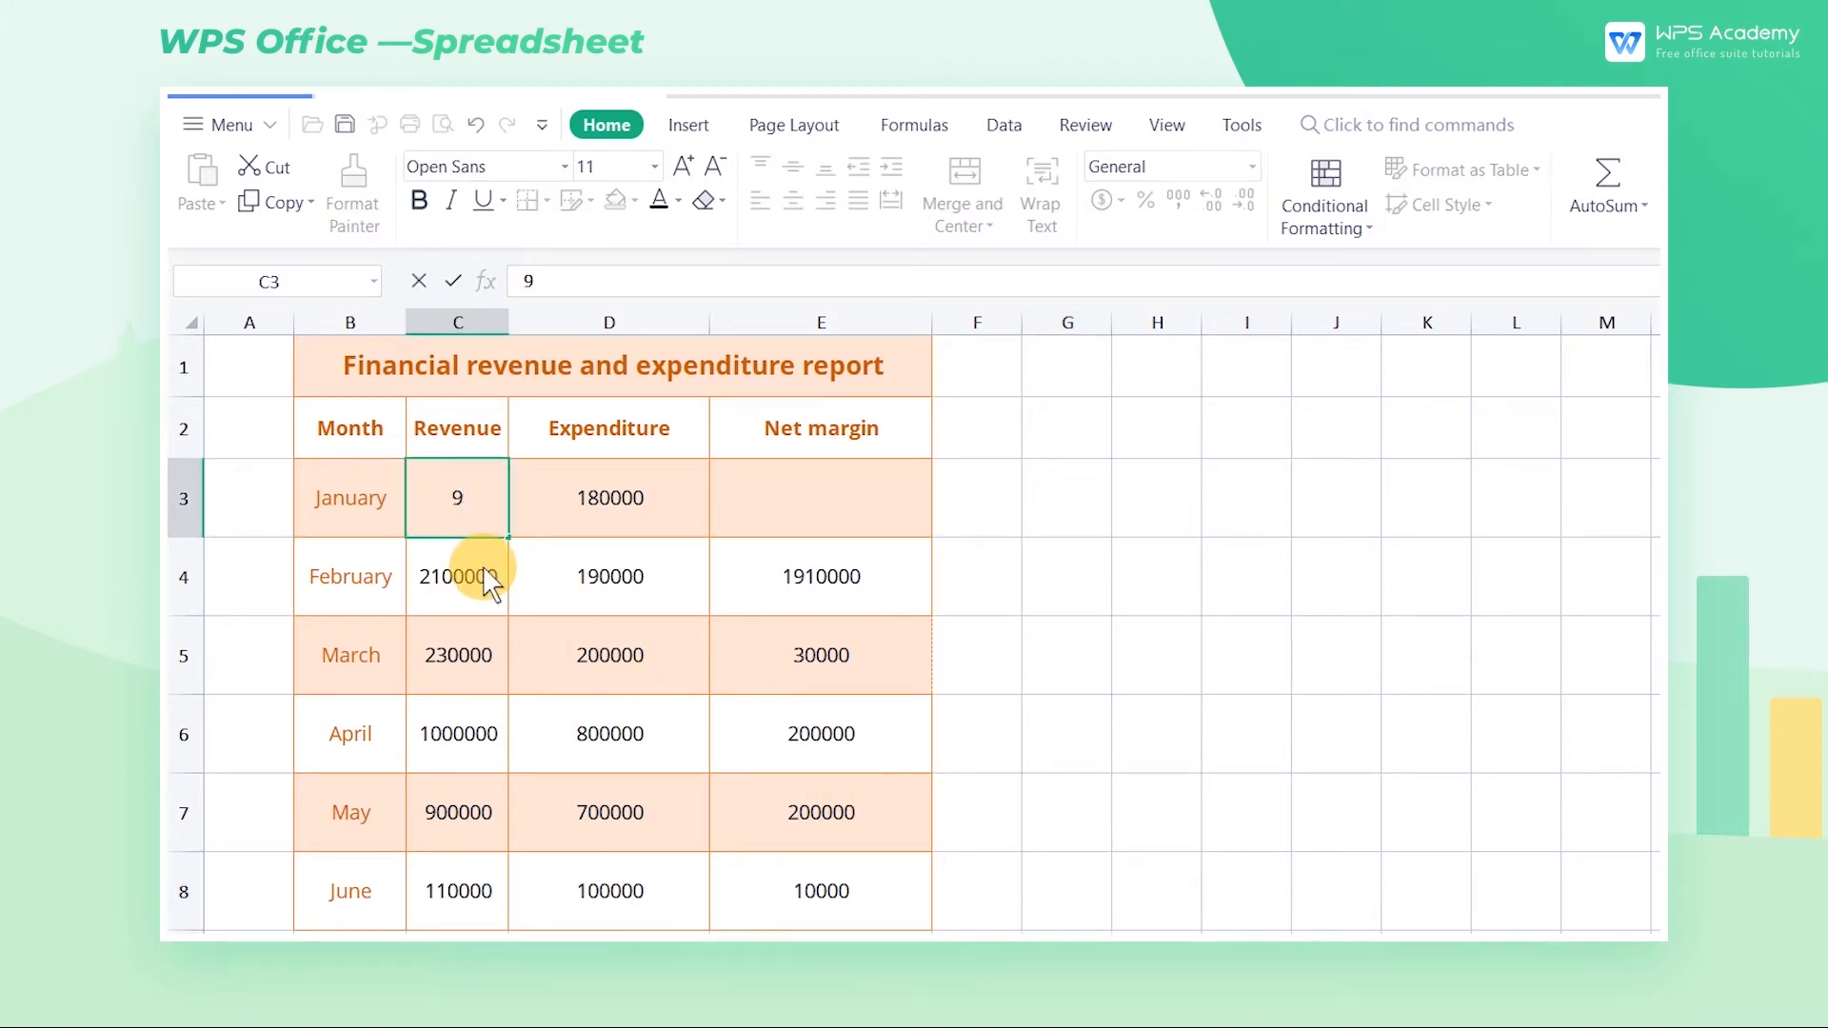
text(999999999)
key(Return)
click(483, 521)
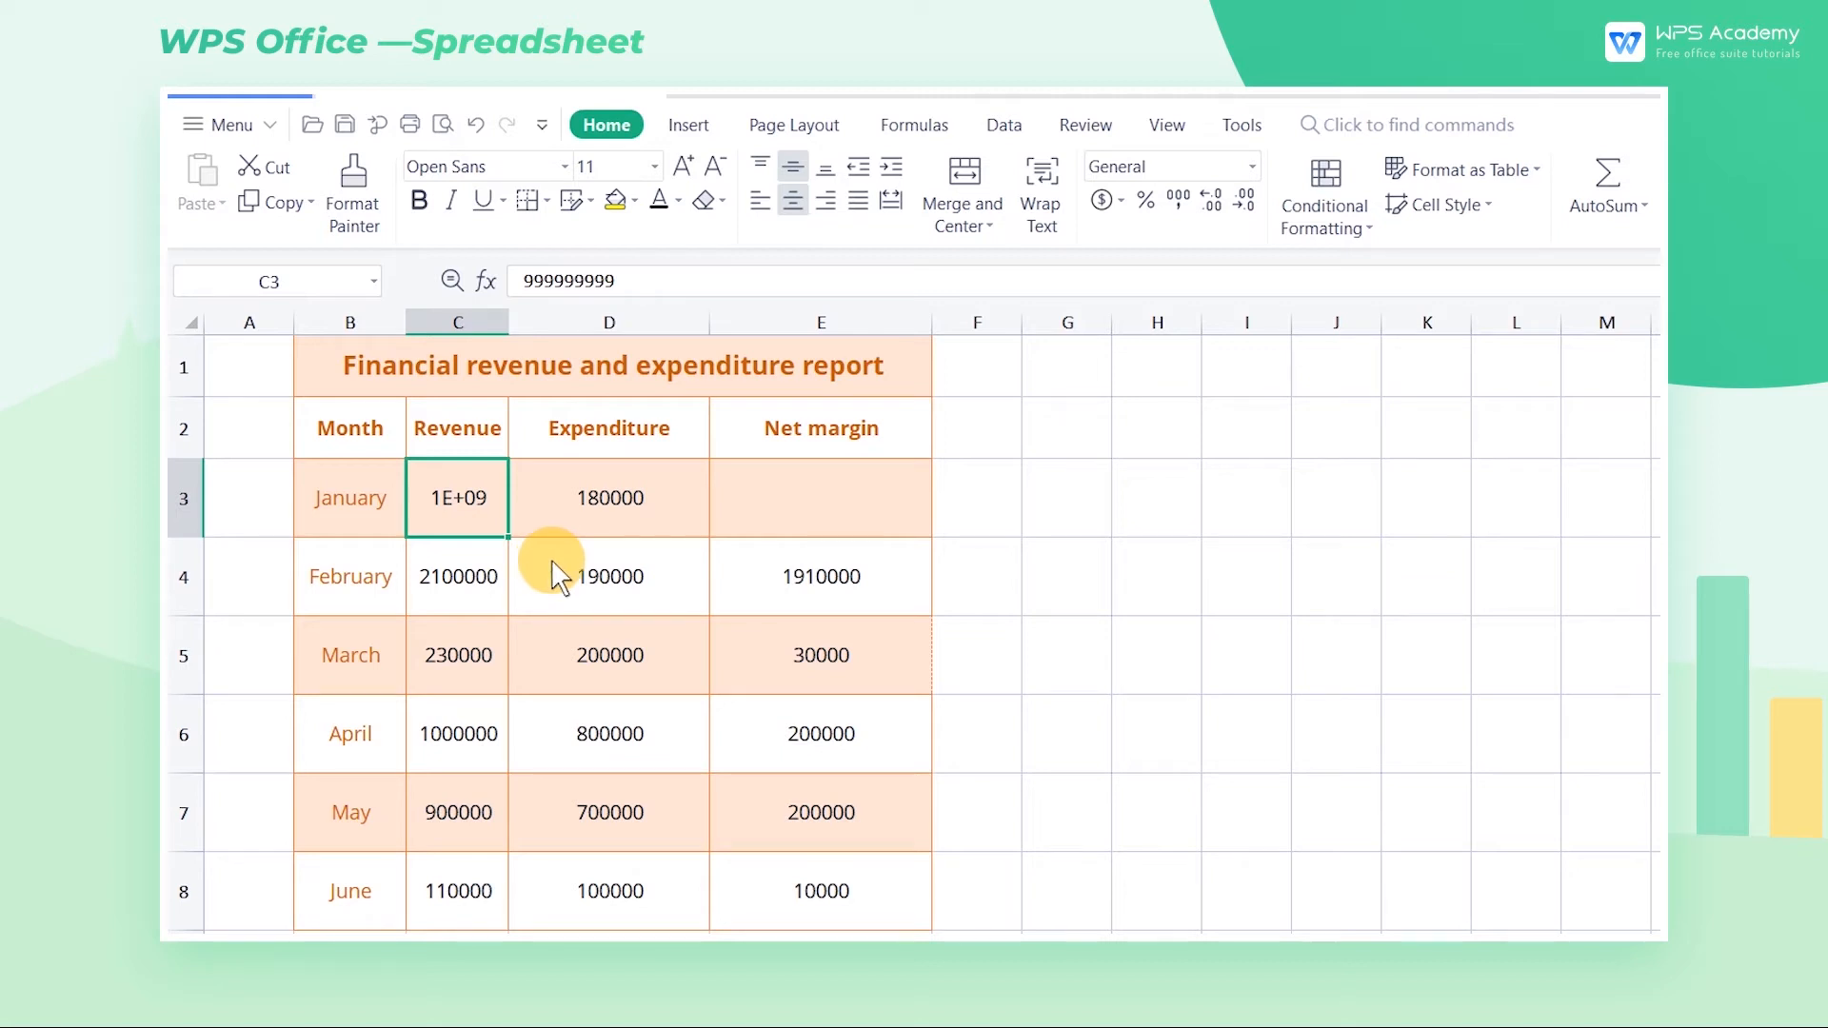
drag(509, 323, 540, 335)
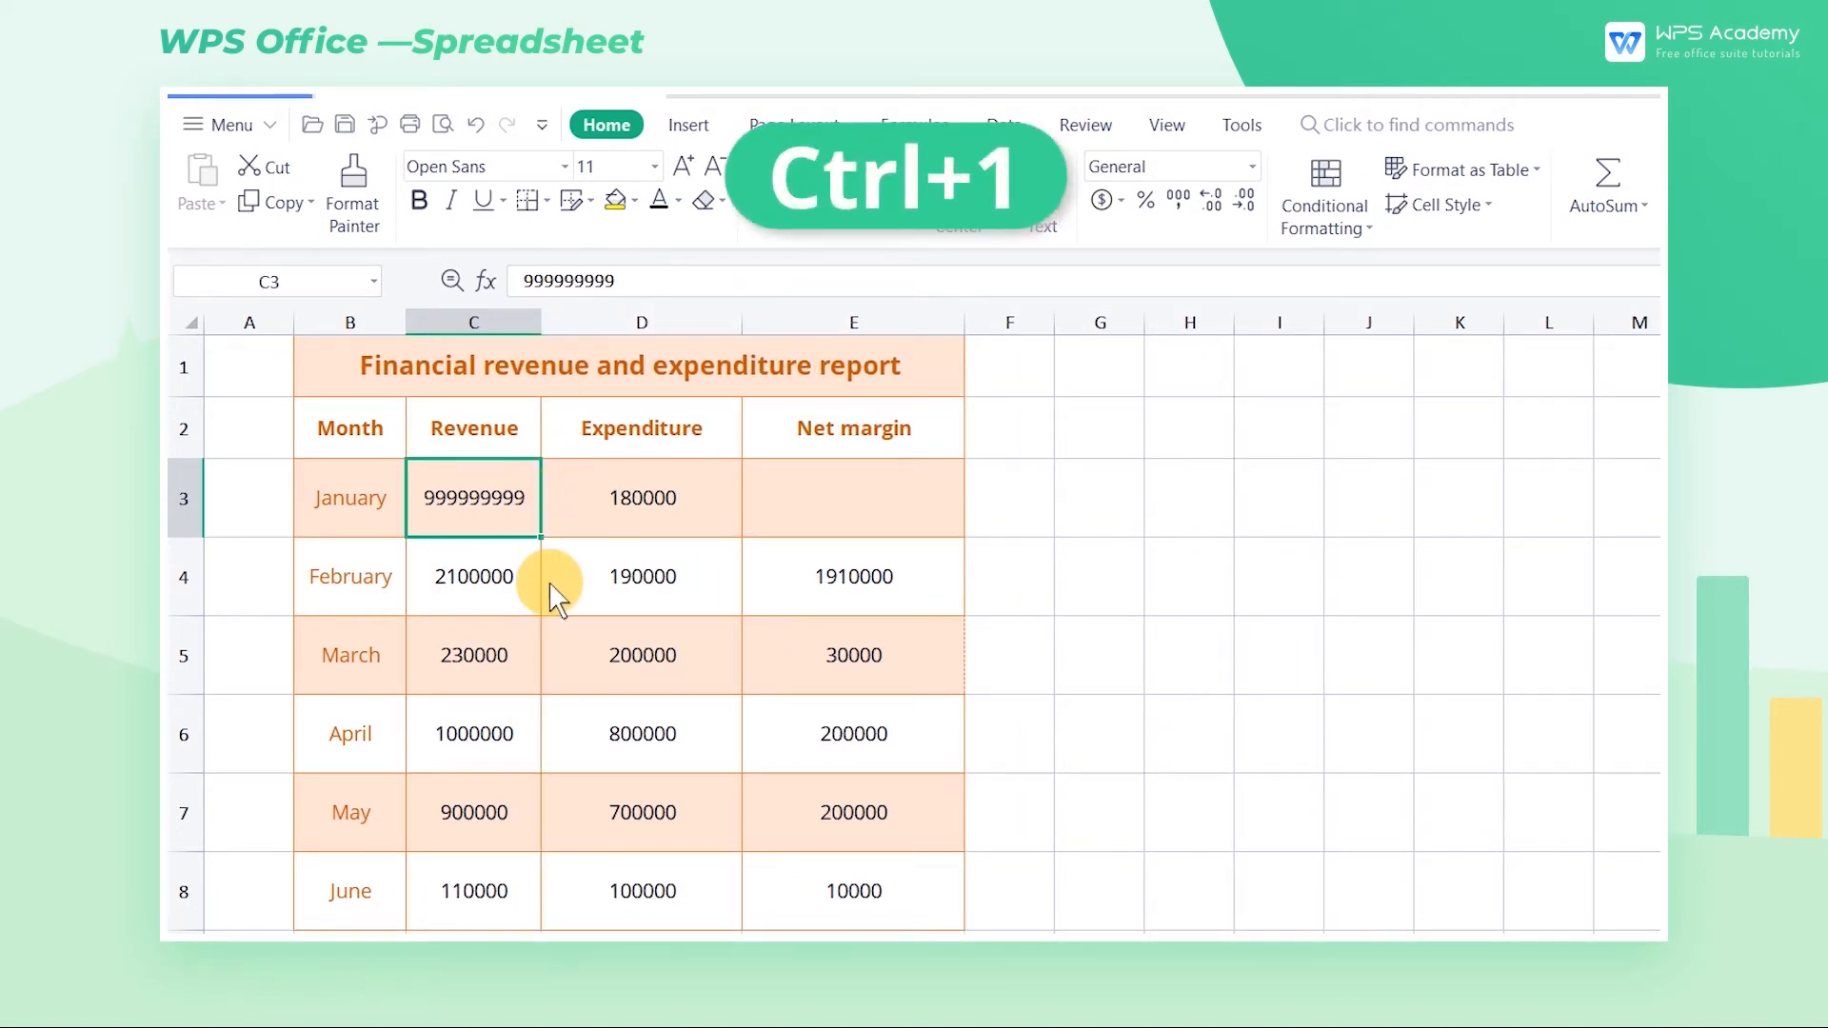
Format January's revenue cell C3 as Number with no decimal places
key(ctrl+1)
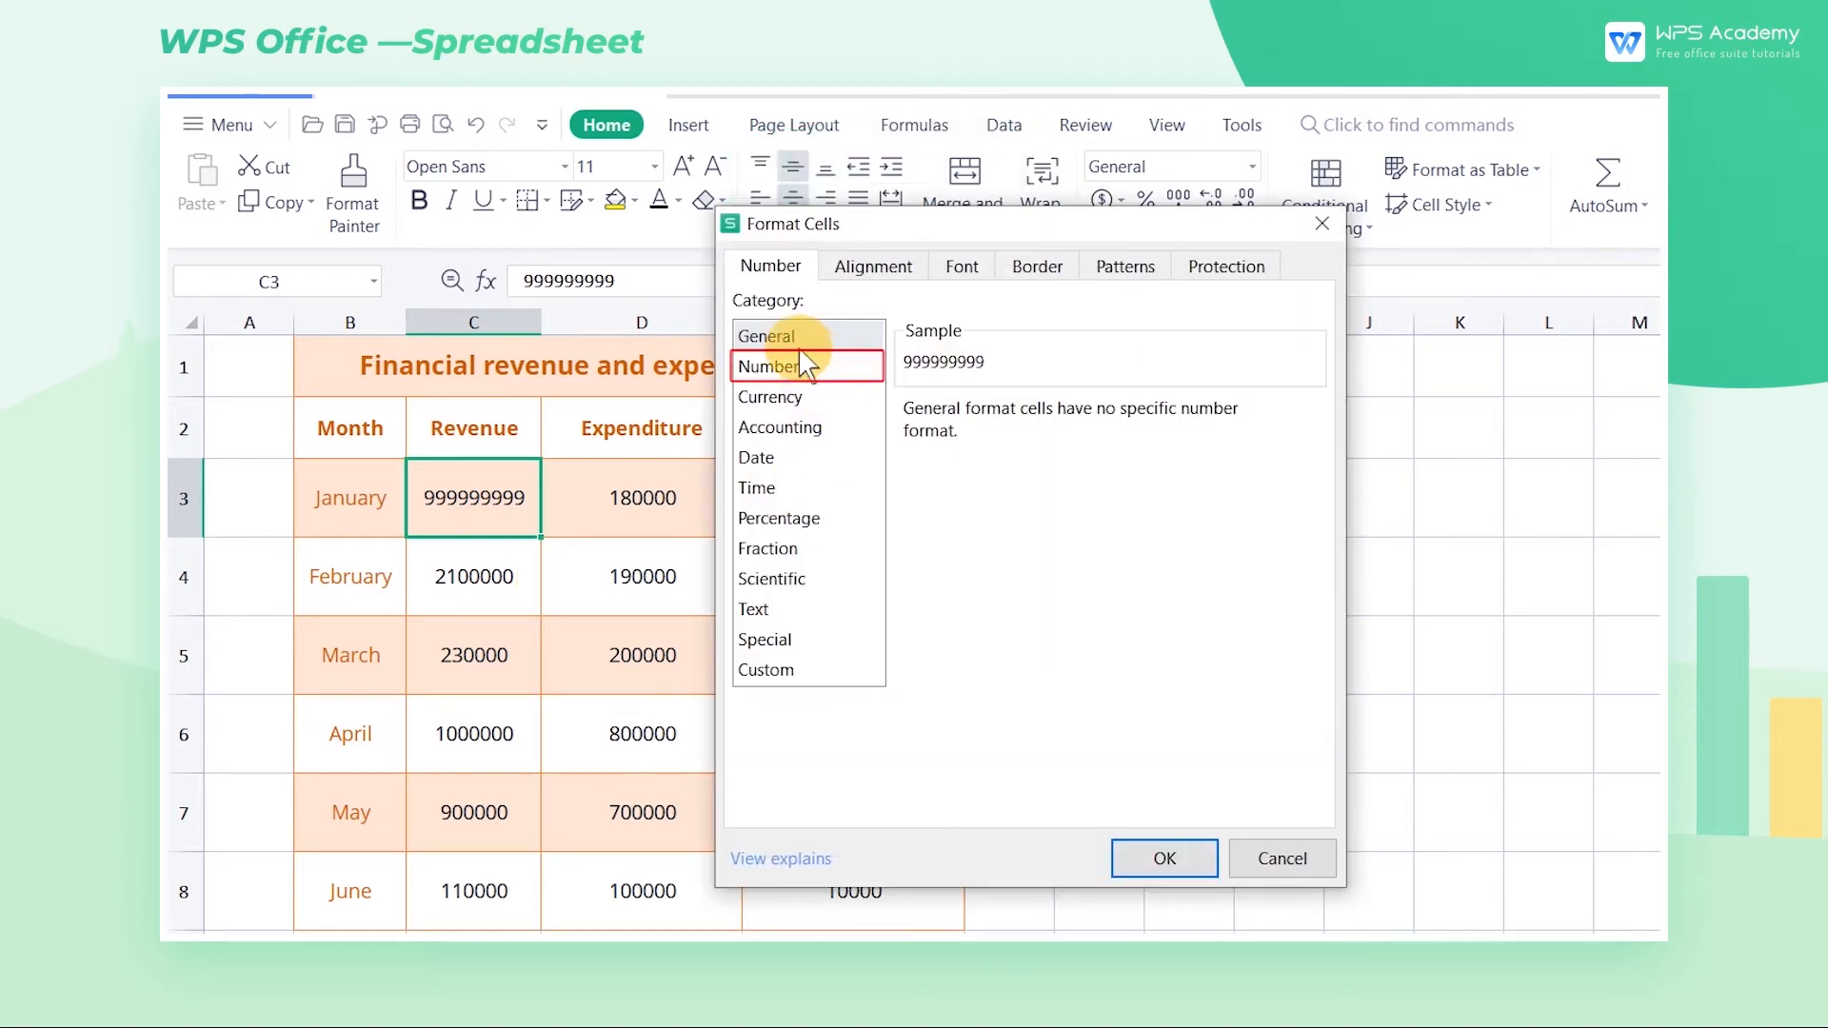
click(814, 369)
click(1091, 418)
click(1091, 419)
click(1163, 857)
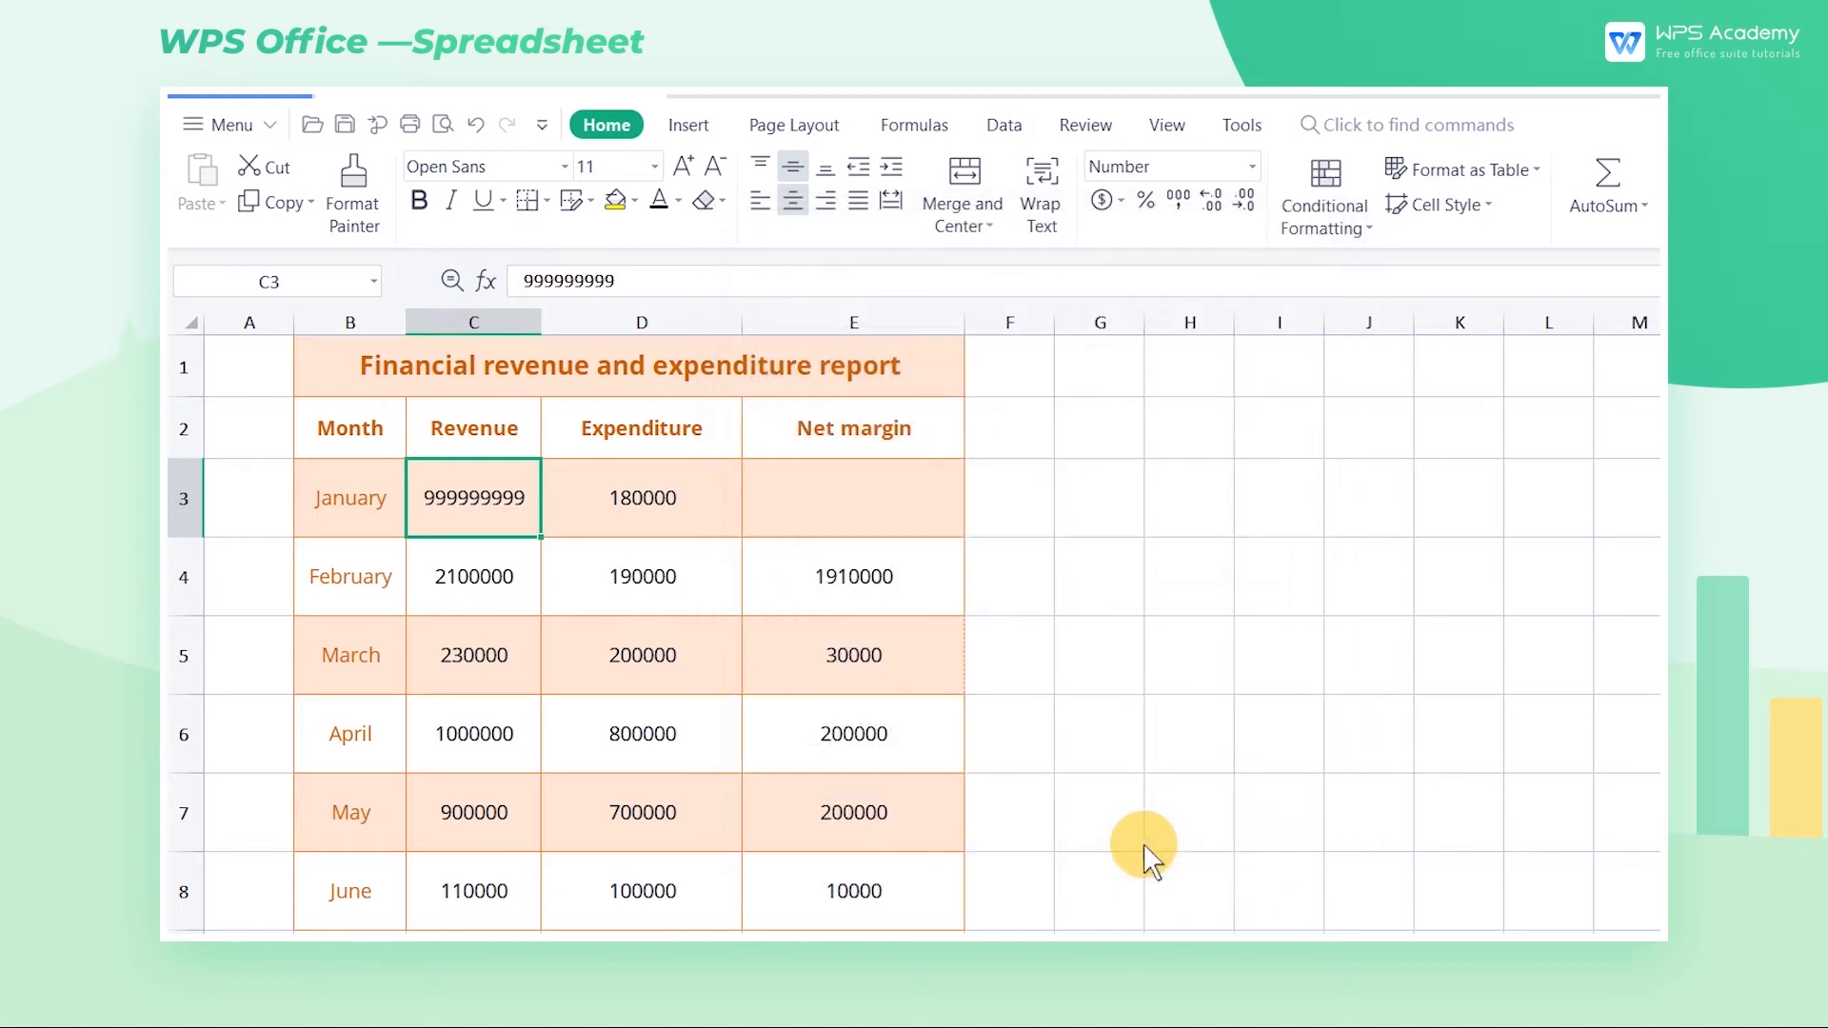
click(1102, 778)
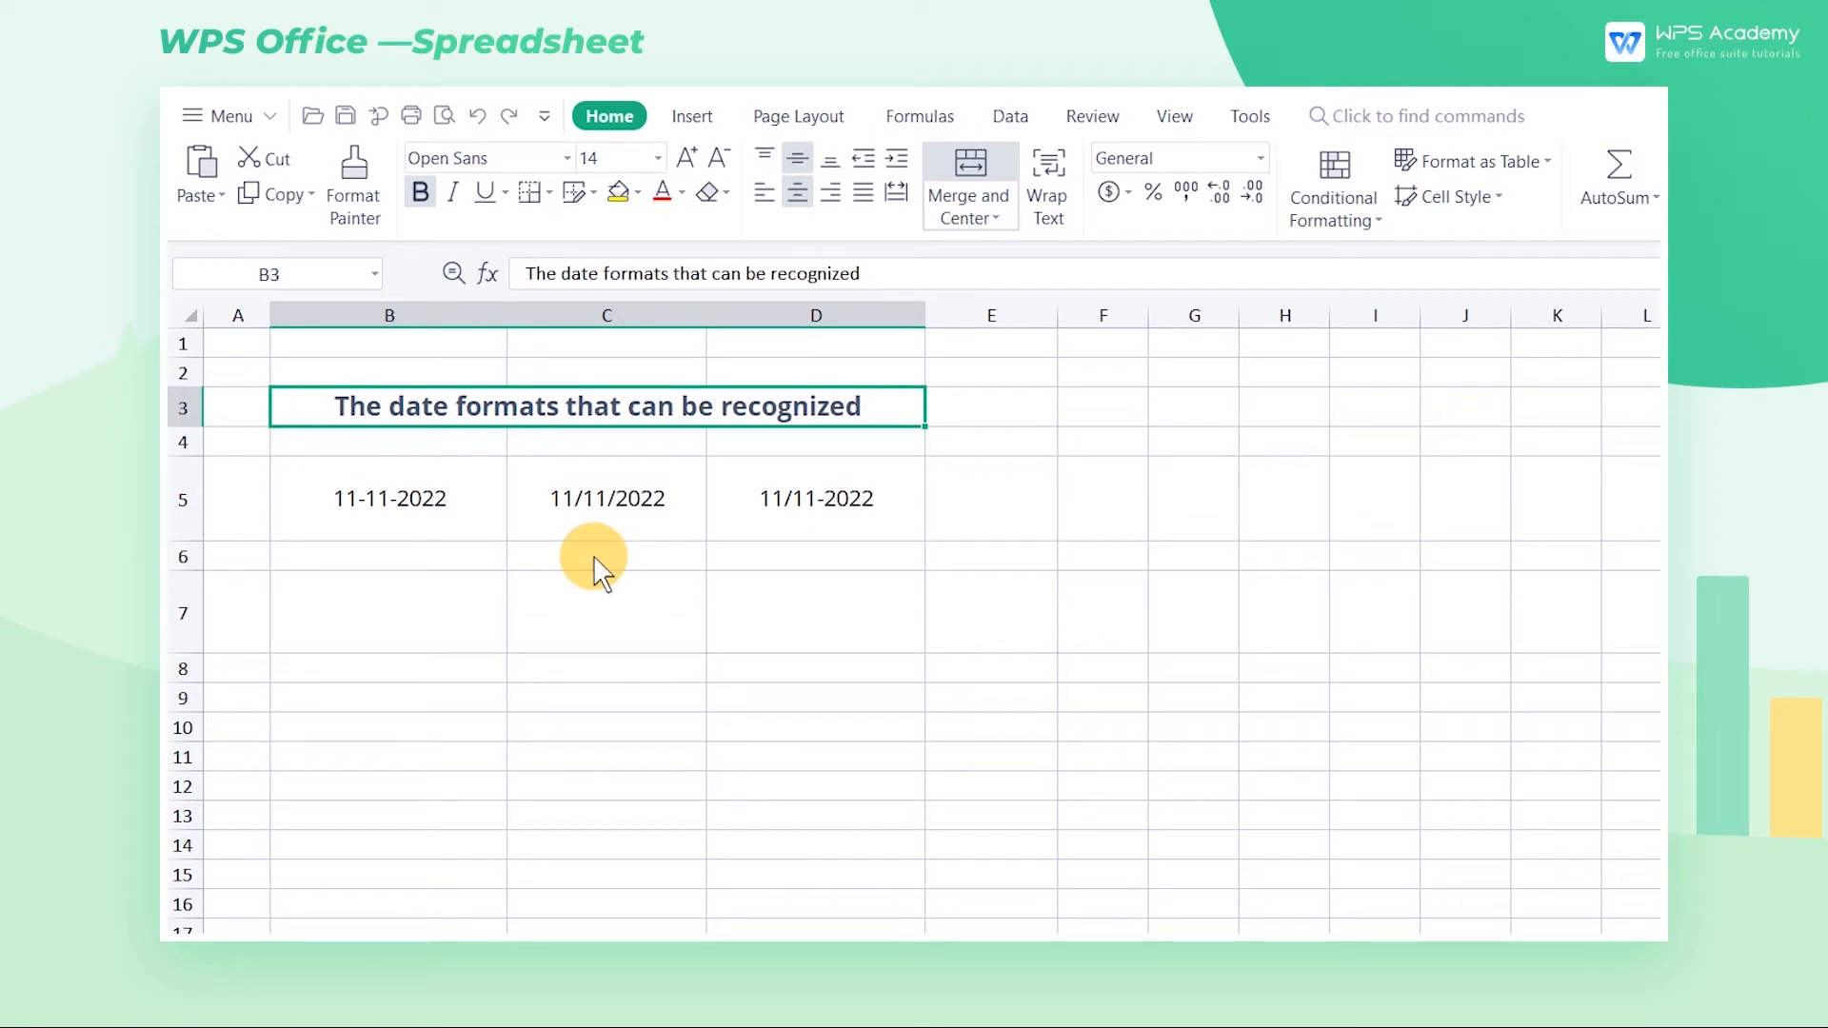
Examine the stored value and number format of each date in B5, C5 and D5
click(498, 526)
click(684, 524)
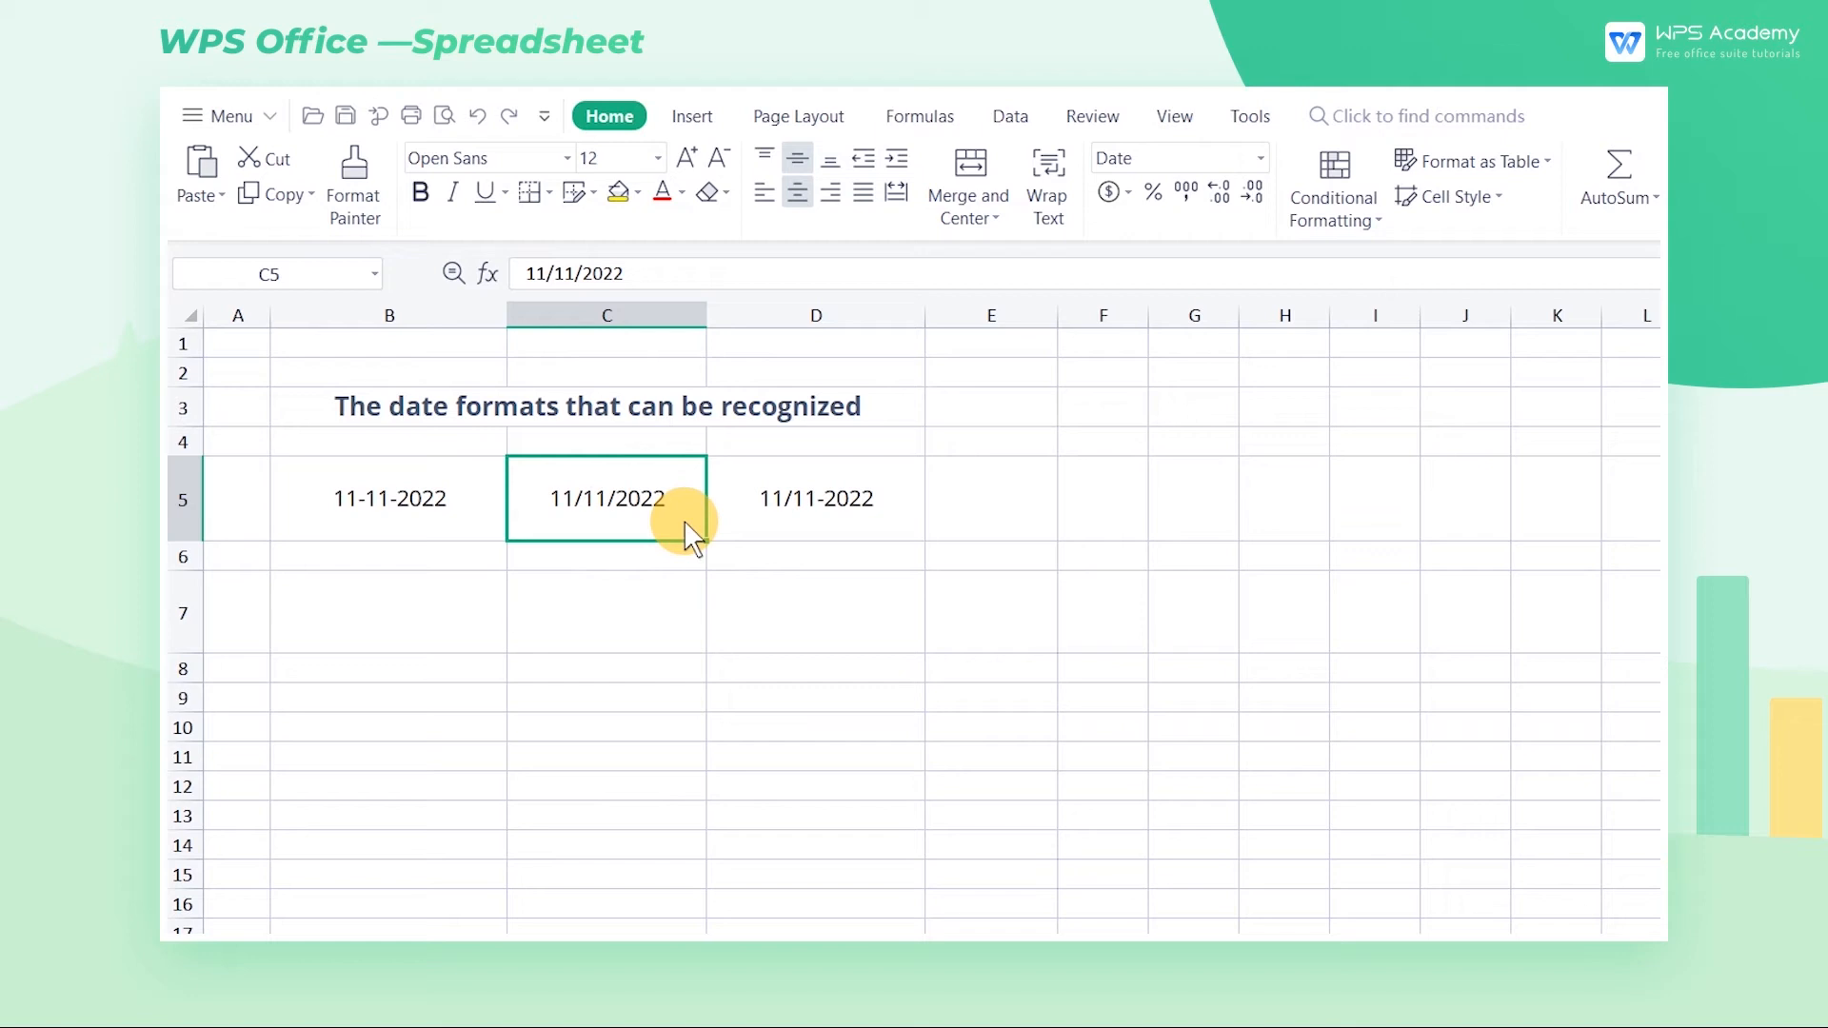
click(900, 537)
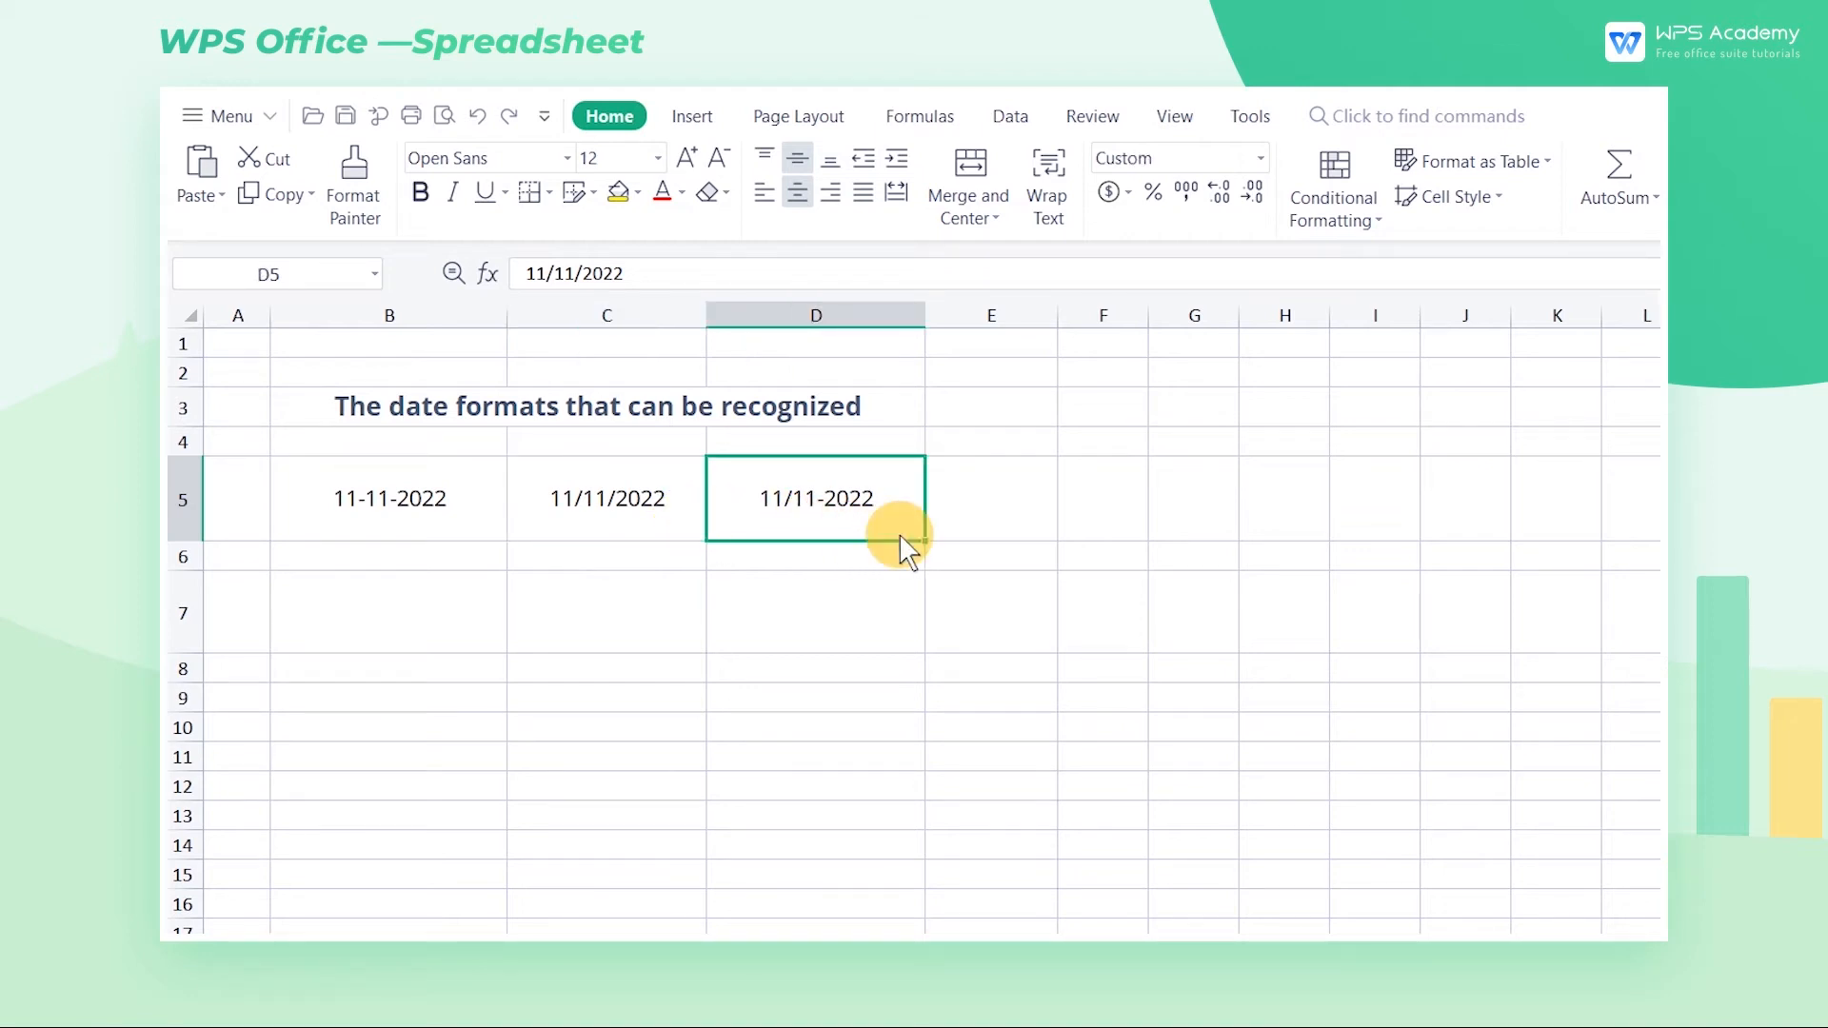
Enter 11112022 in B7 and 11.11.2022 in C7 as examples of unrecognized date formats
double_click(429, 623)
text(11112022)
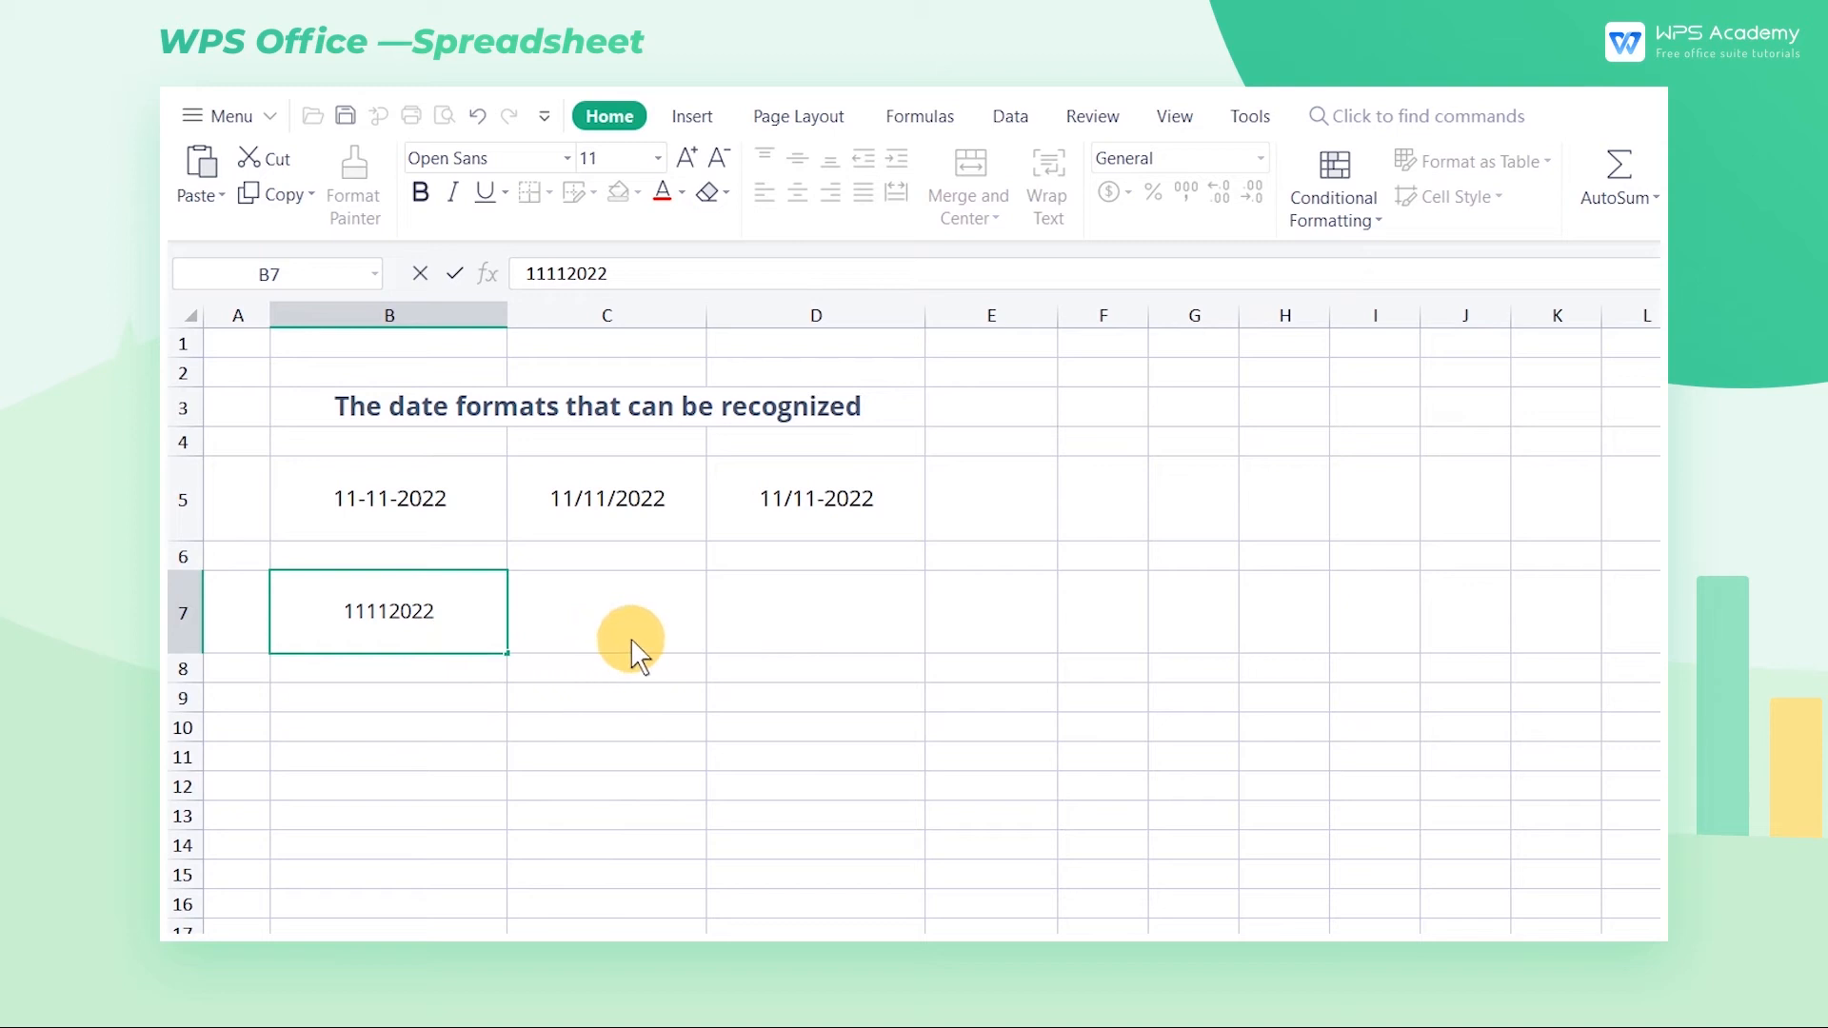
click(663, 644)
double_click(665, 646)
text(11.11.2022)
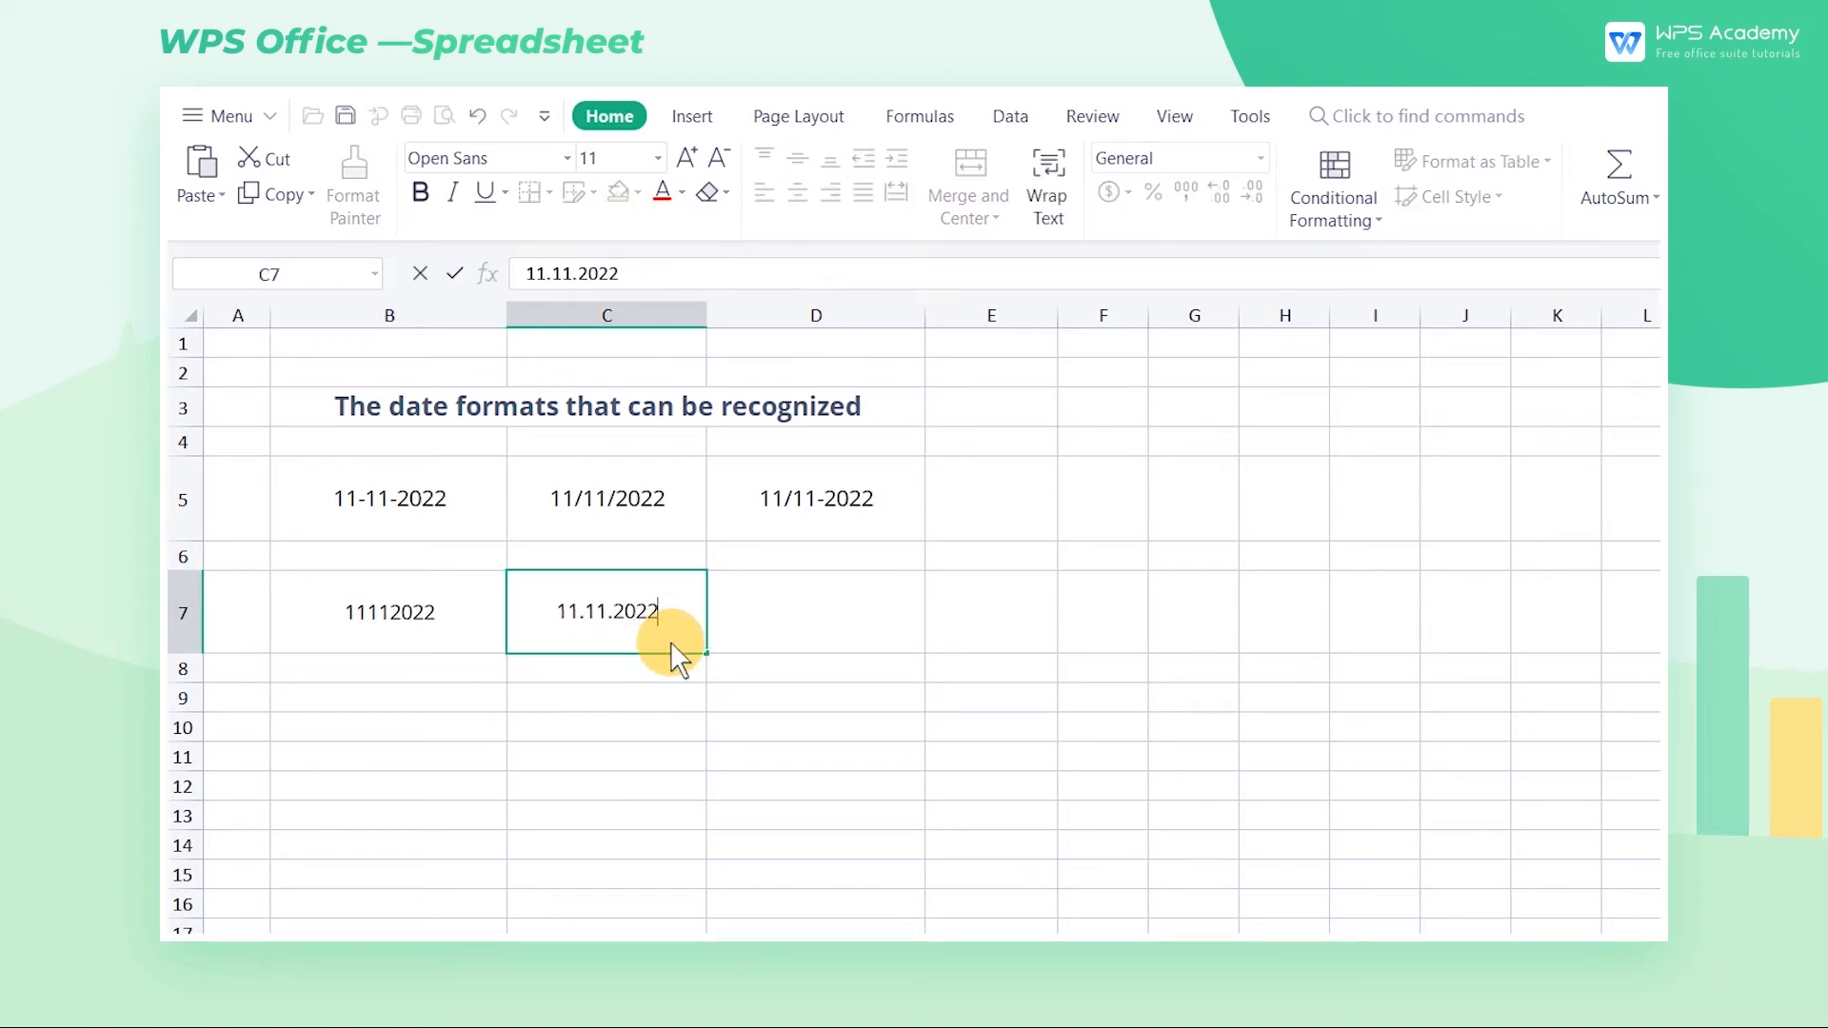
click(678, 640)
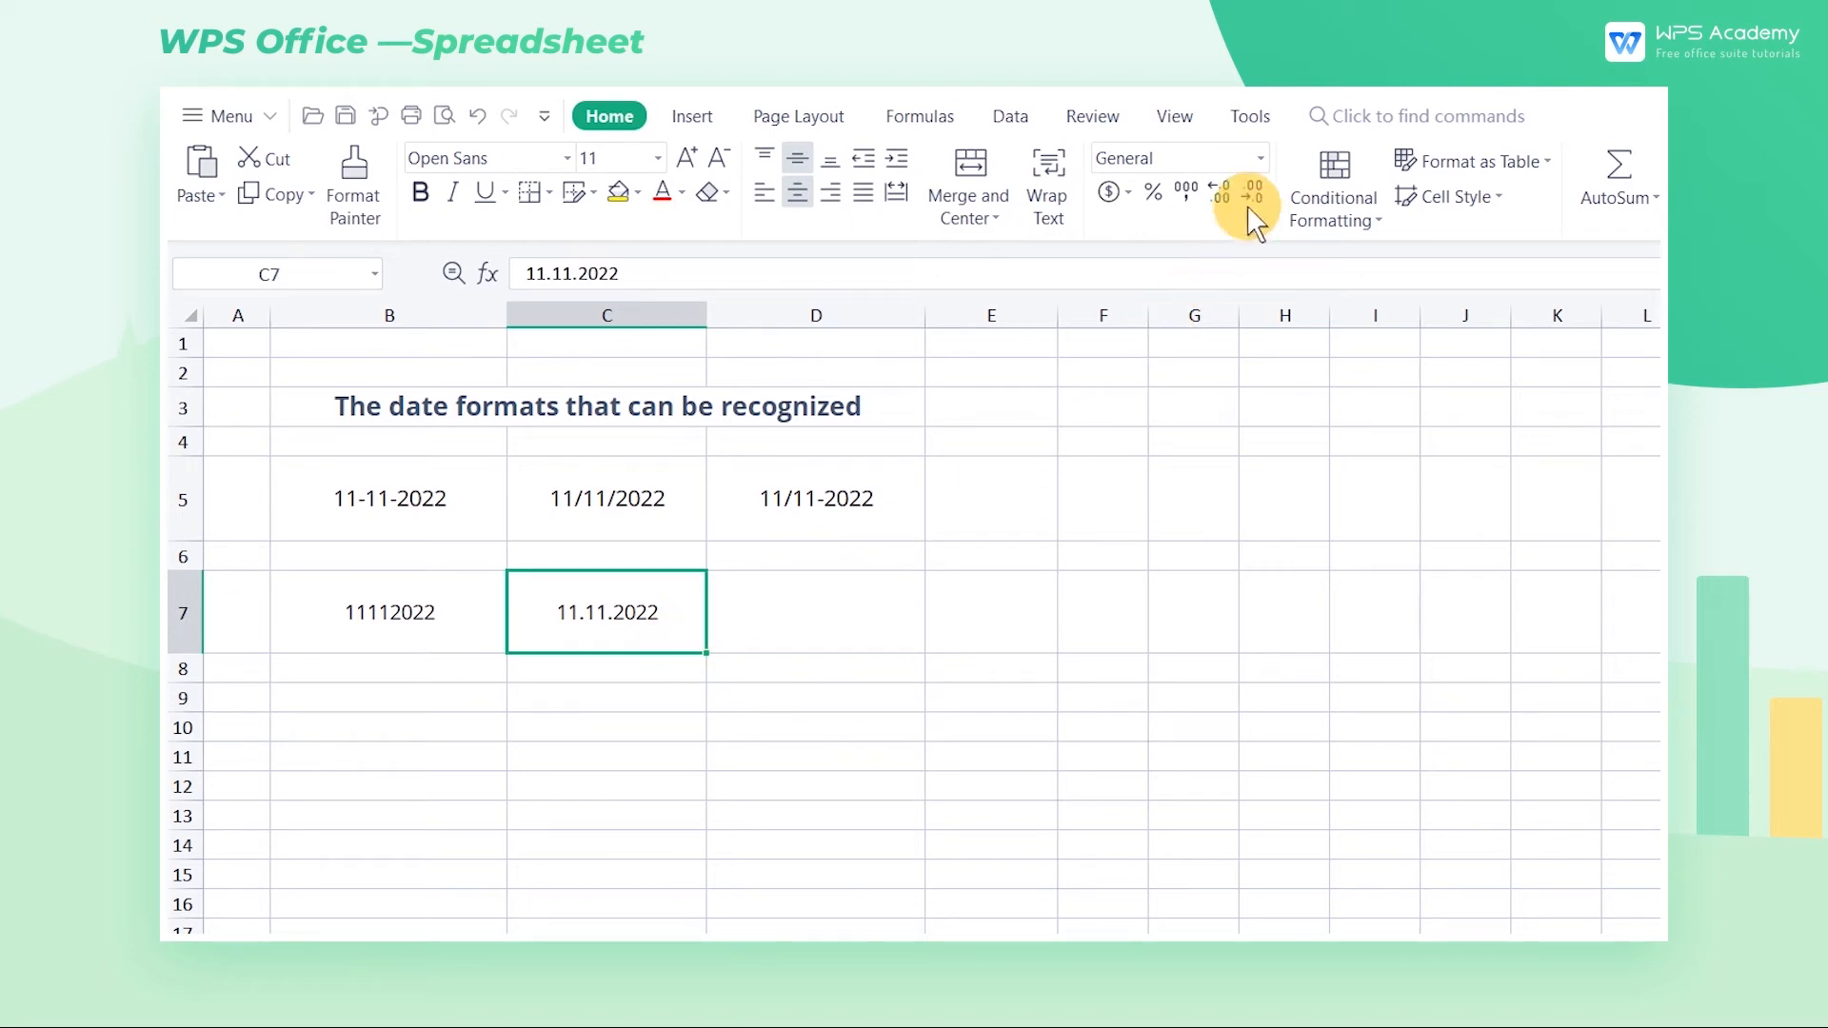
Try the Date format and the Number format in turn on the 11.11.2022 entry in C7
click(1261, 158)
click(1251, 514)
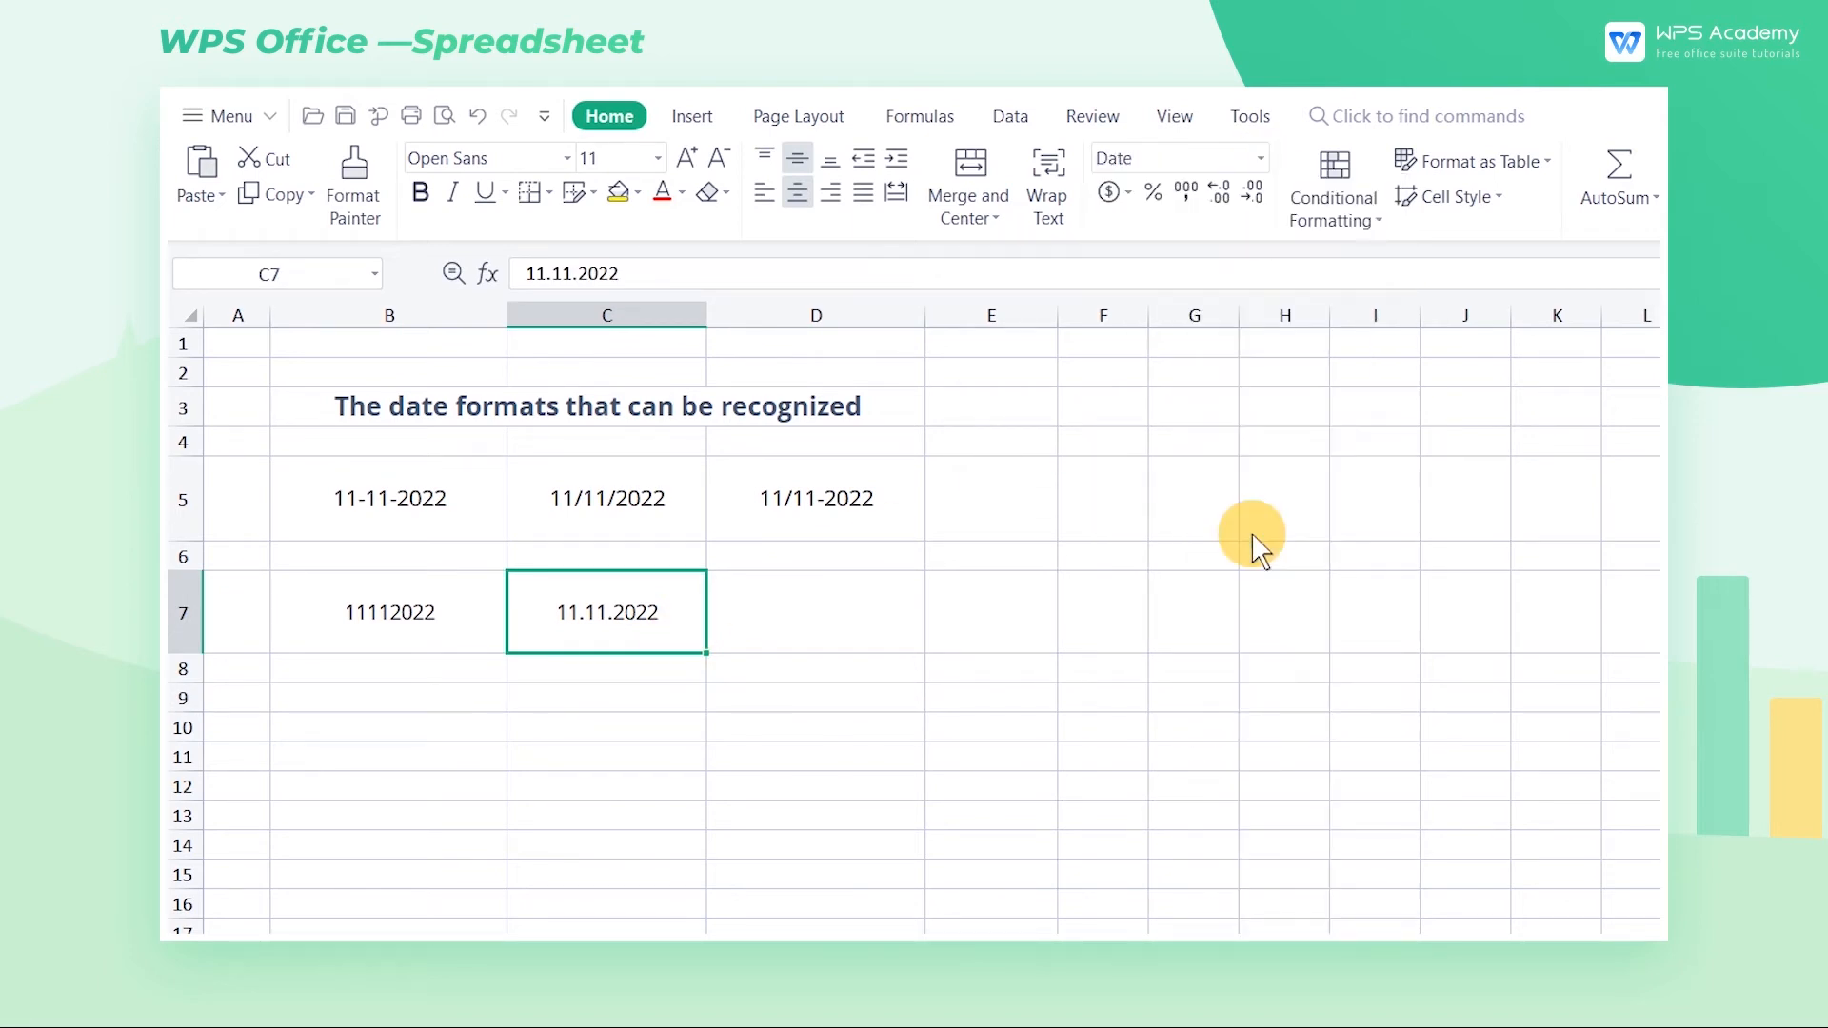
click(1262, 160)
click(1266, 285)
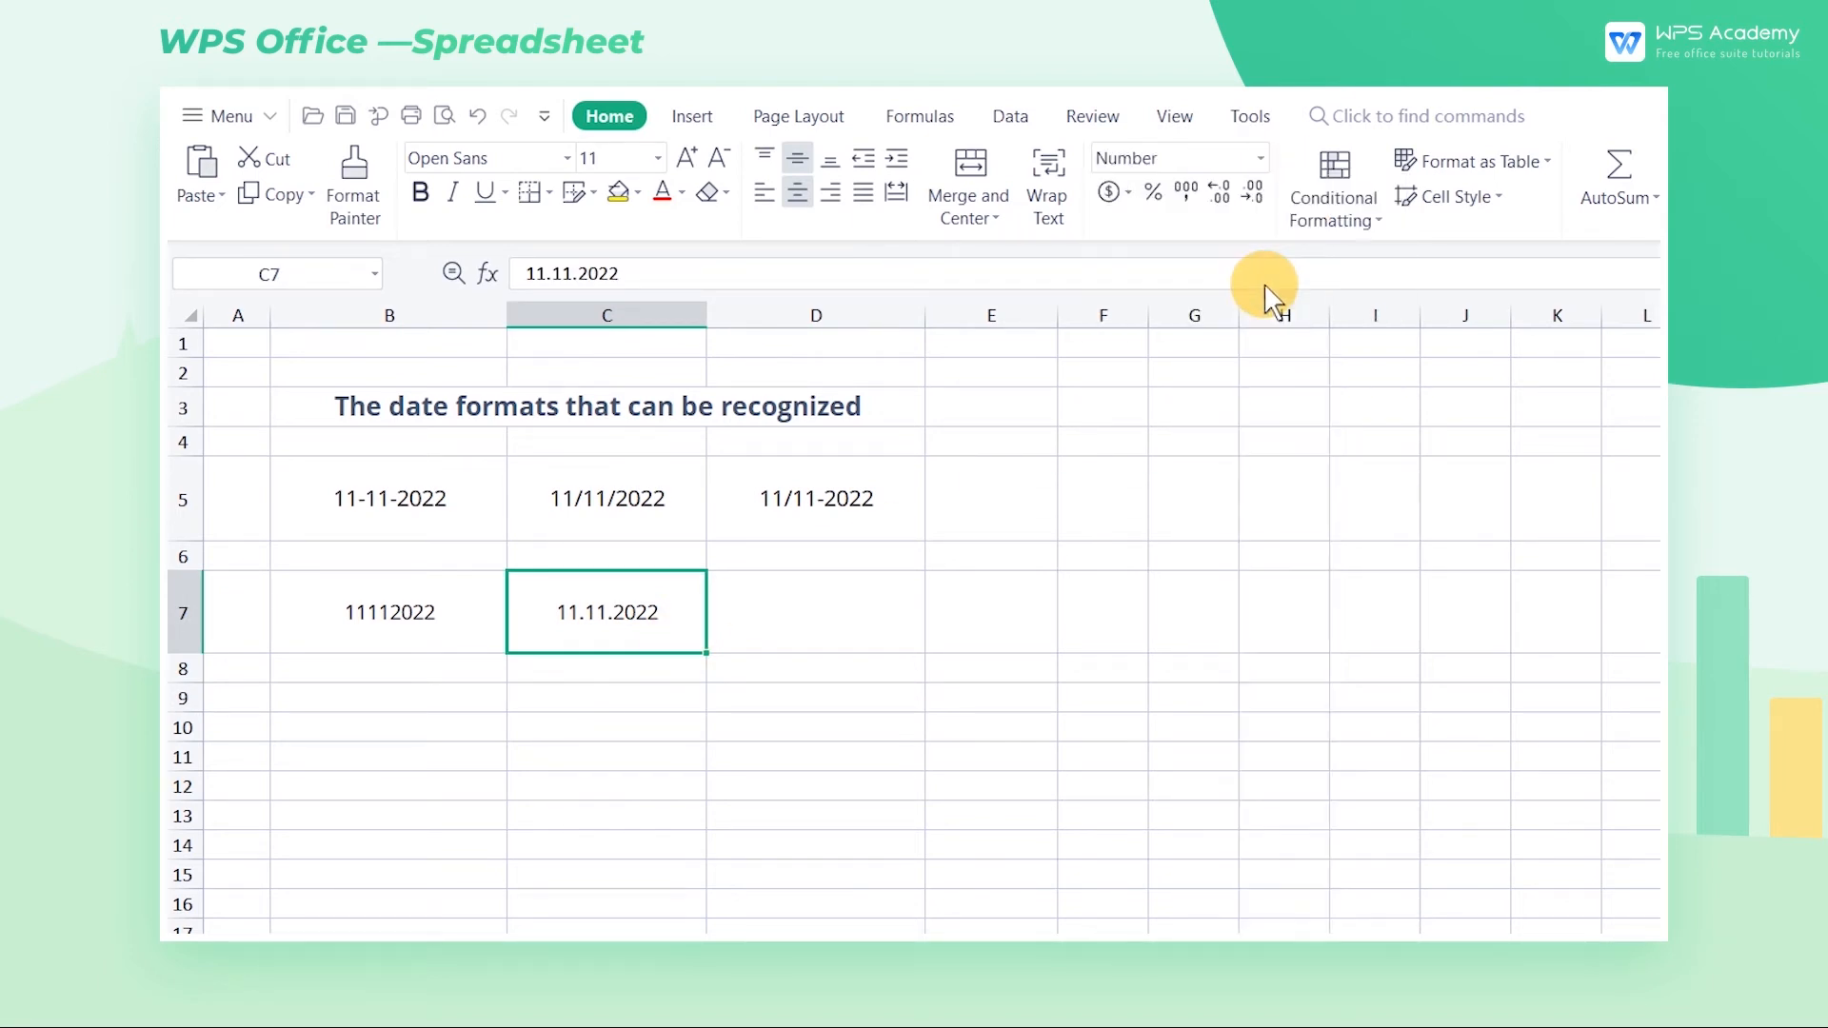
Format the date in B5 with the 07-03-2001 date type, followed by the Number format
click(488, 515)
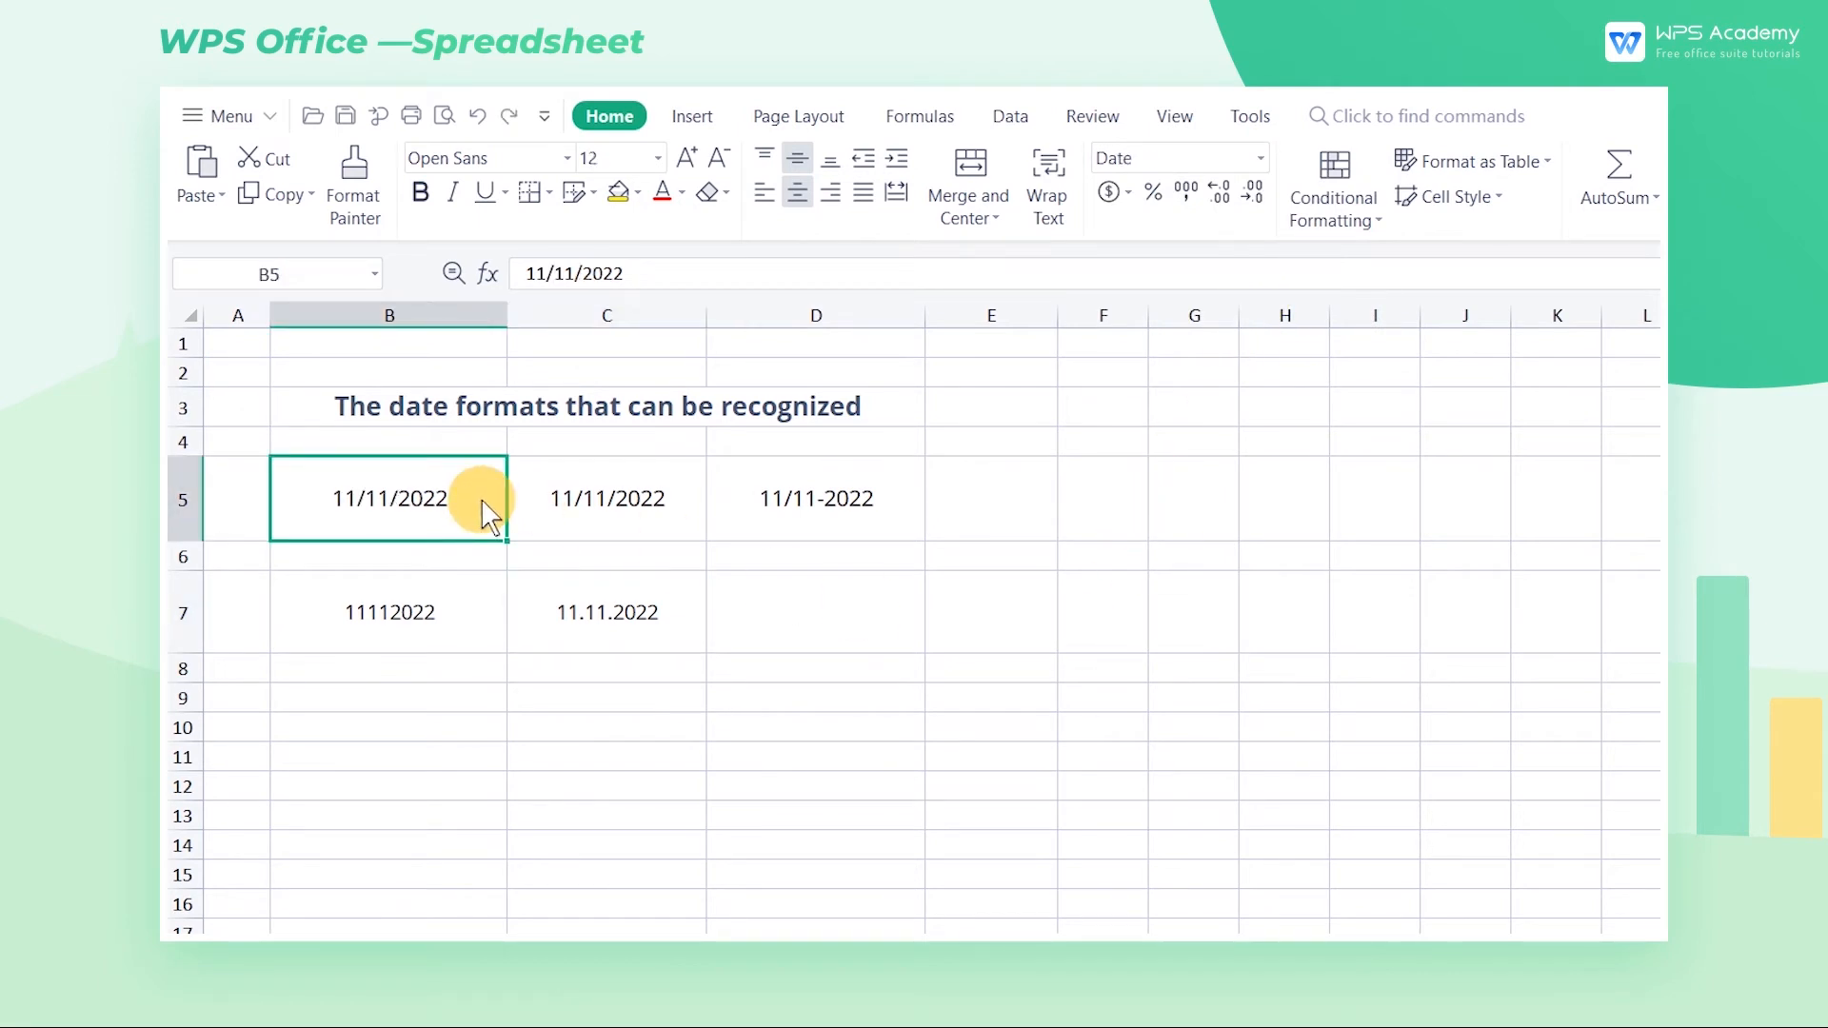
key(ctrl+1)
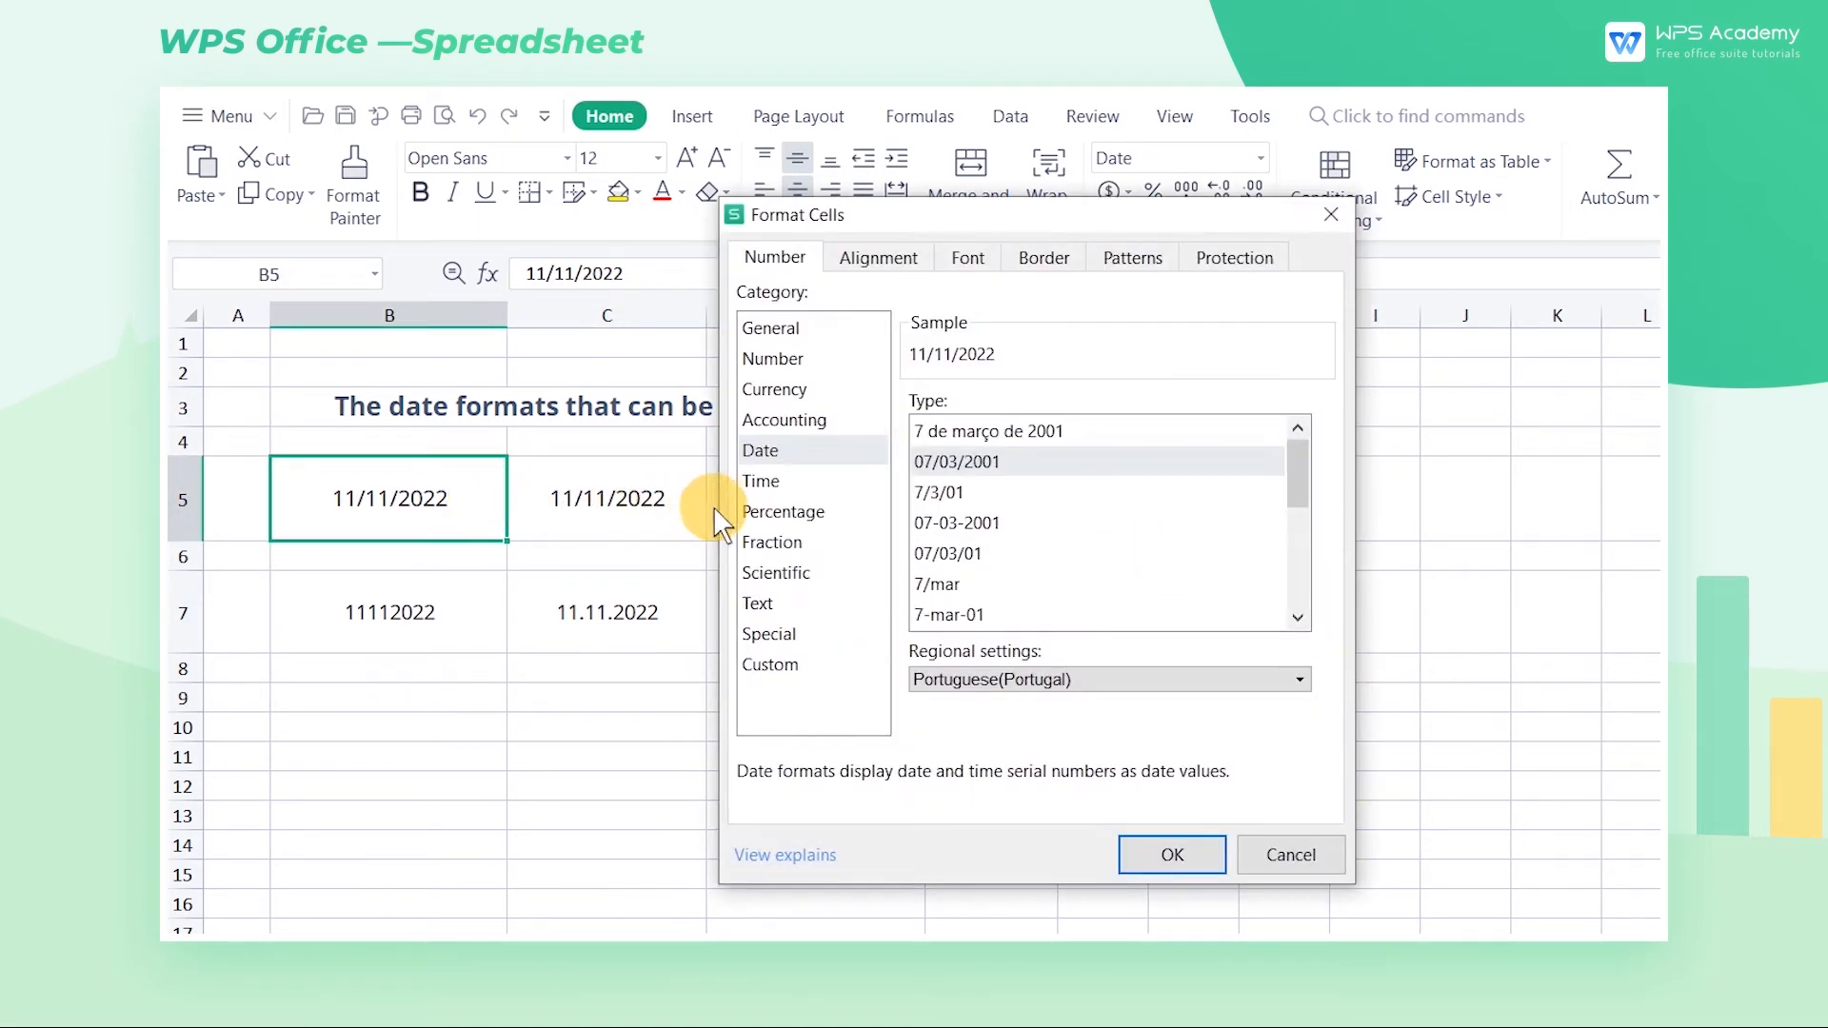
click(993, 524)
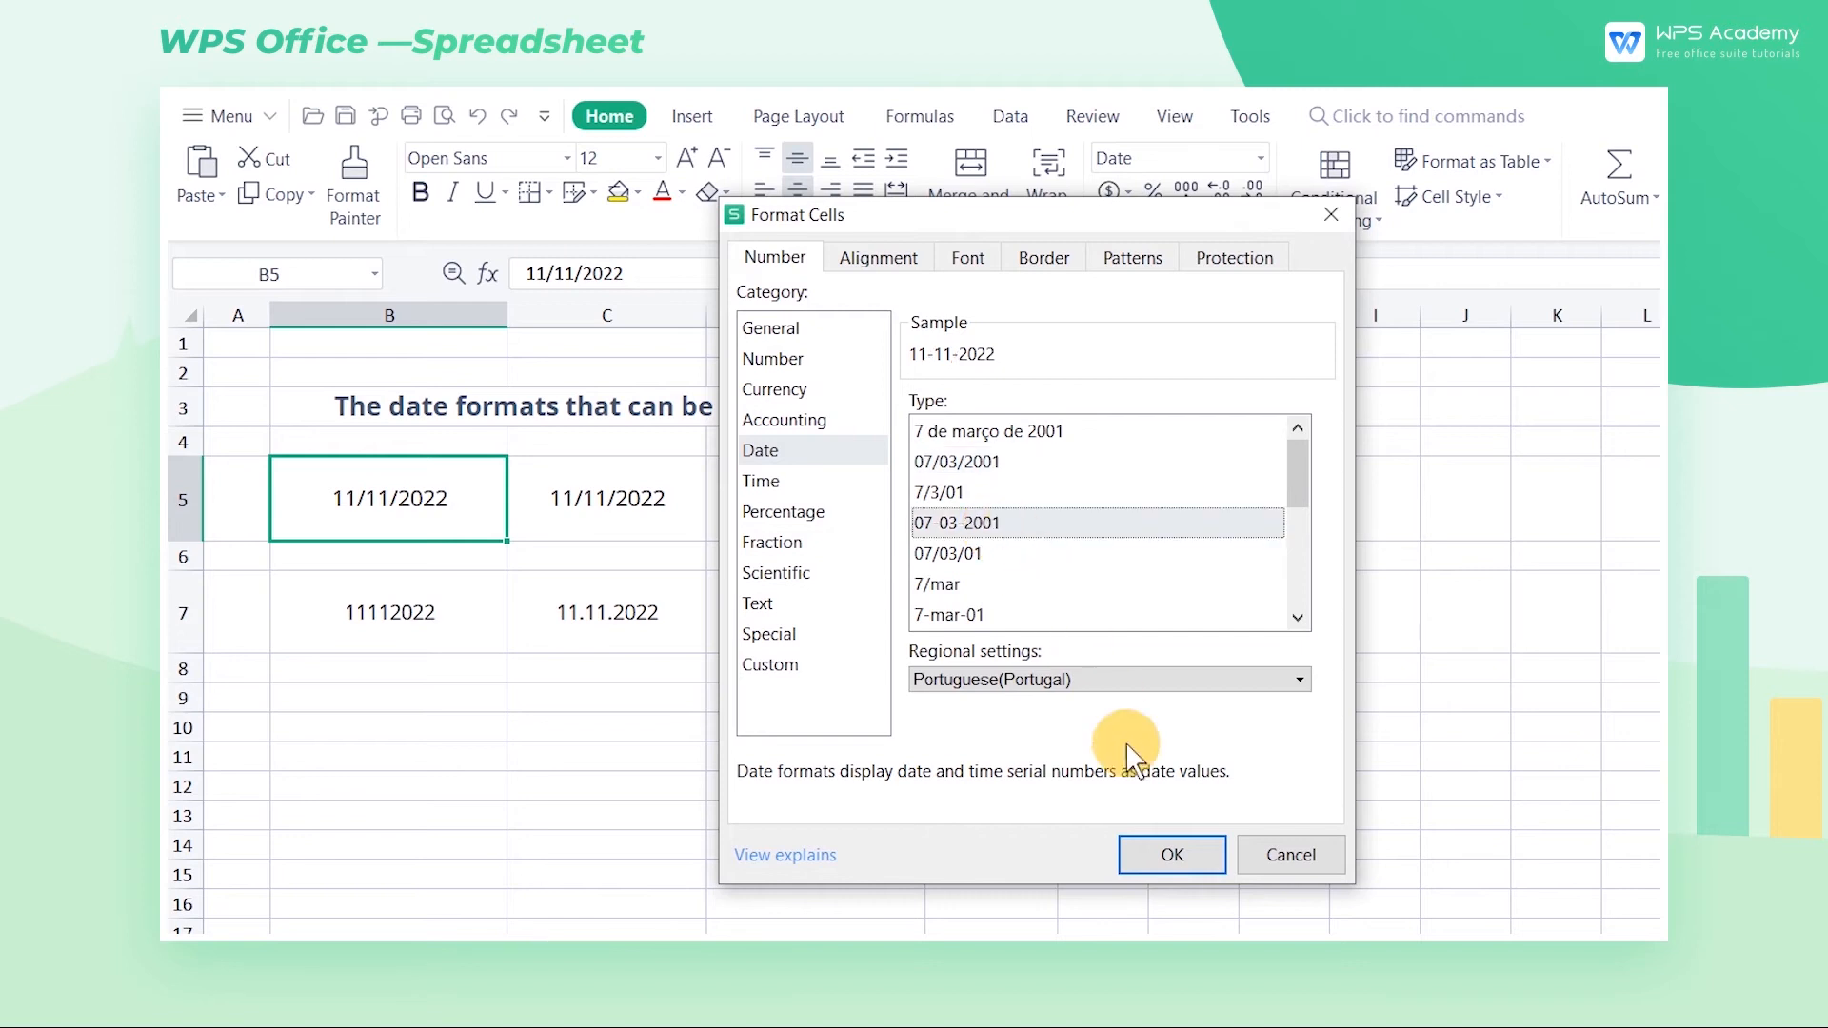
click(1169, 853)
key(ctrl+1)
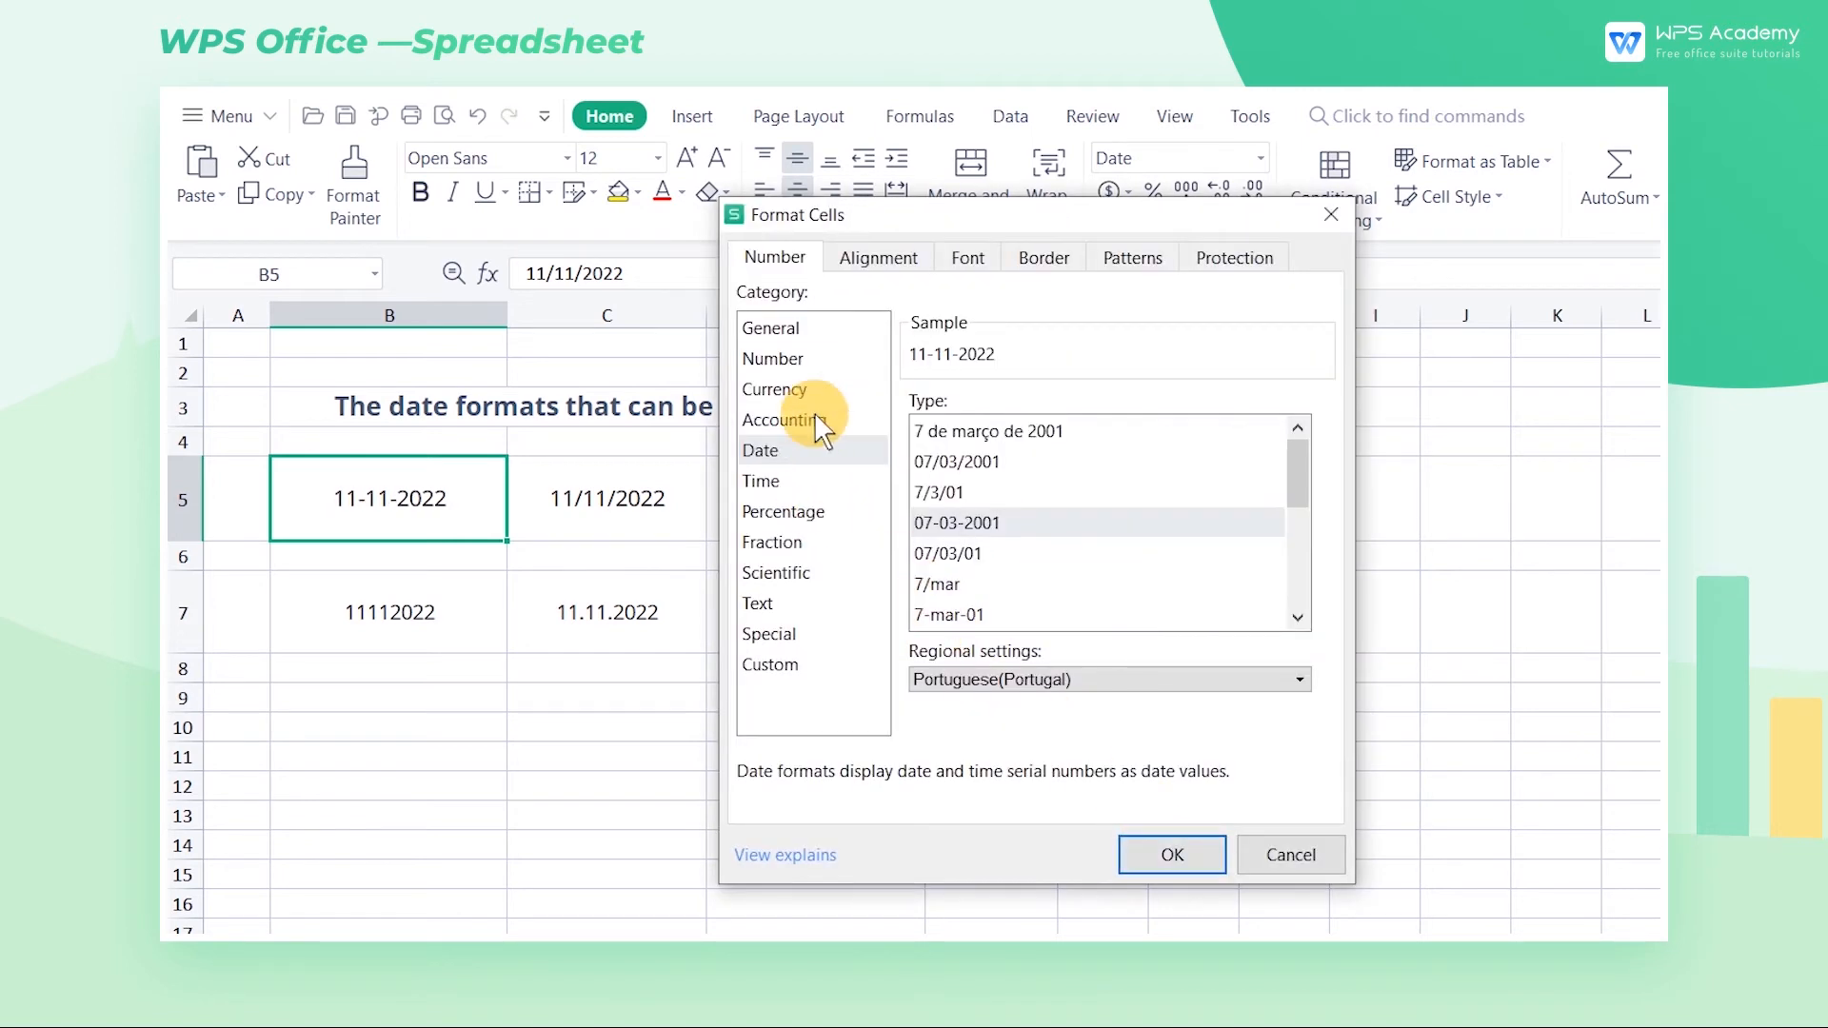
click(773, 358)
click(1172, 854)
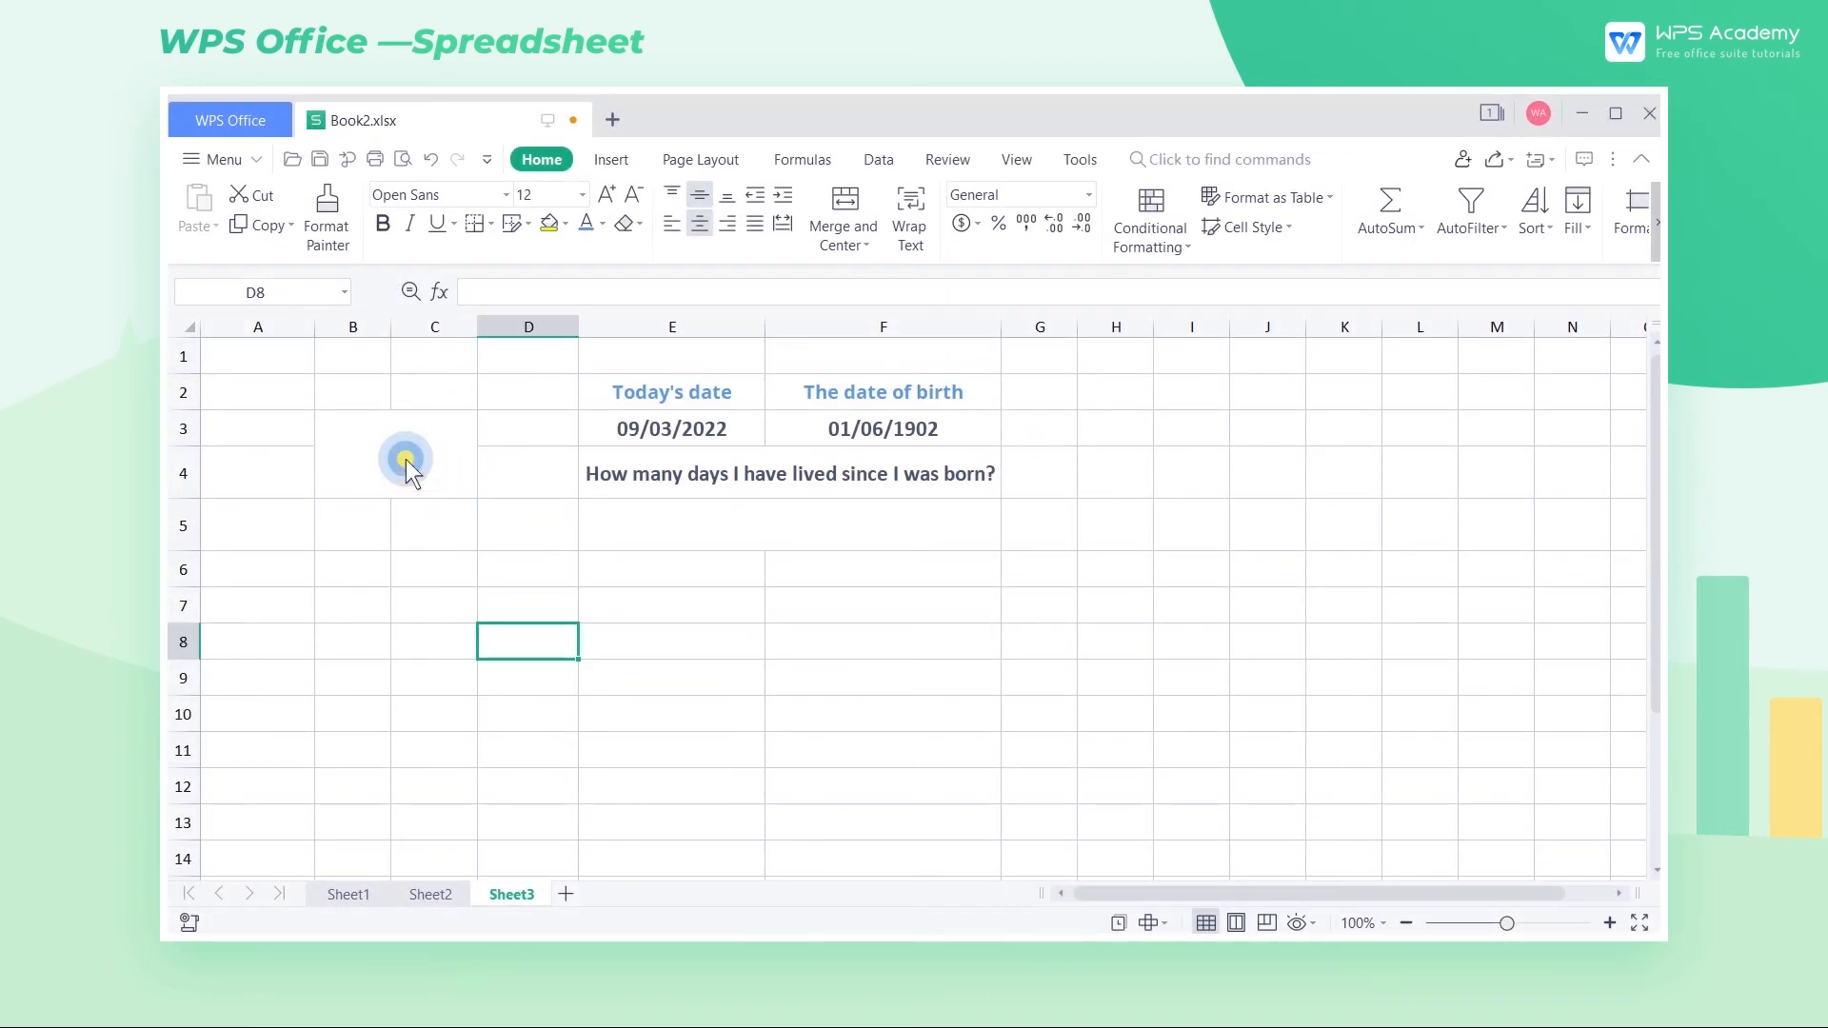
Enter 1 in merged cell B3 and format it as a Date with the 07/03/2001 type
double_click(419, 465)
text(1)
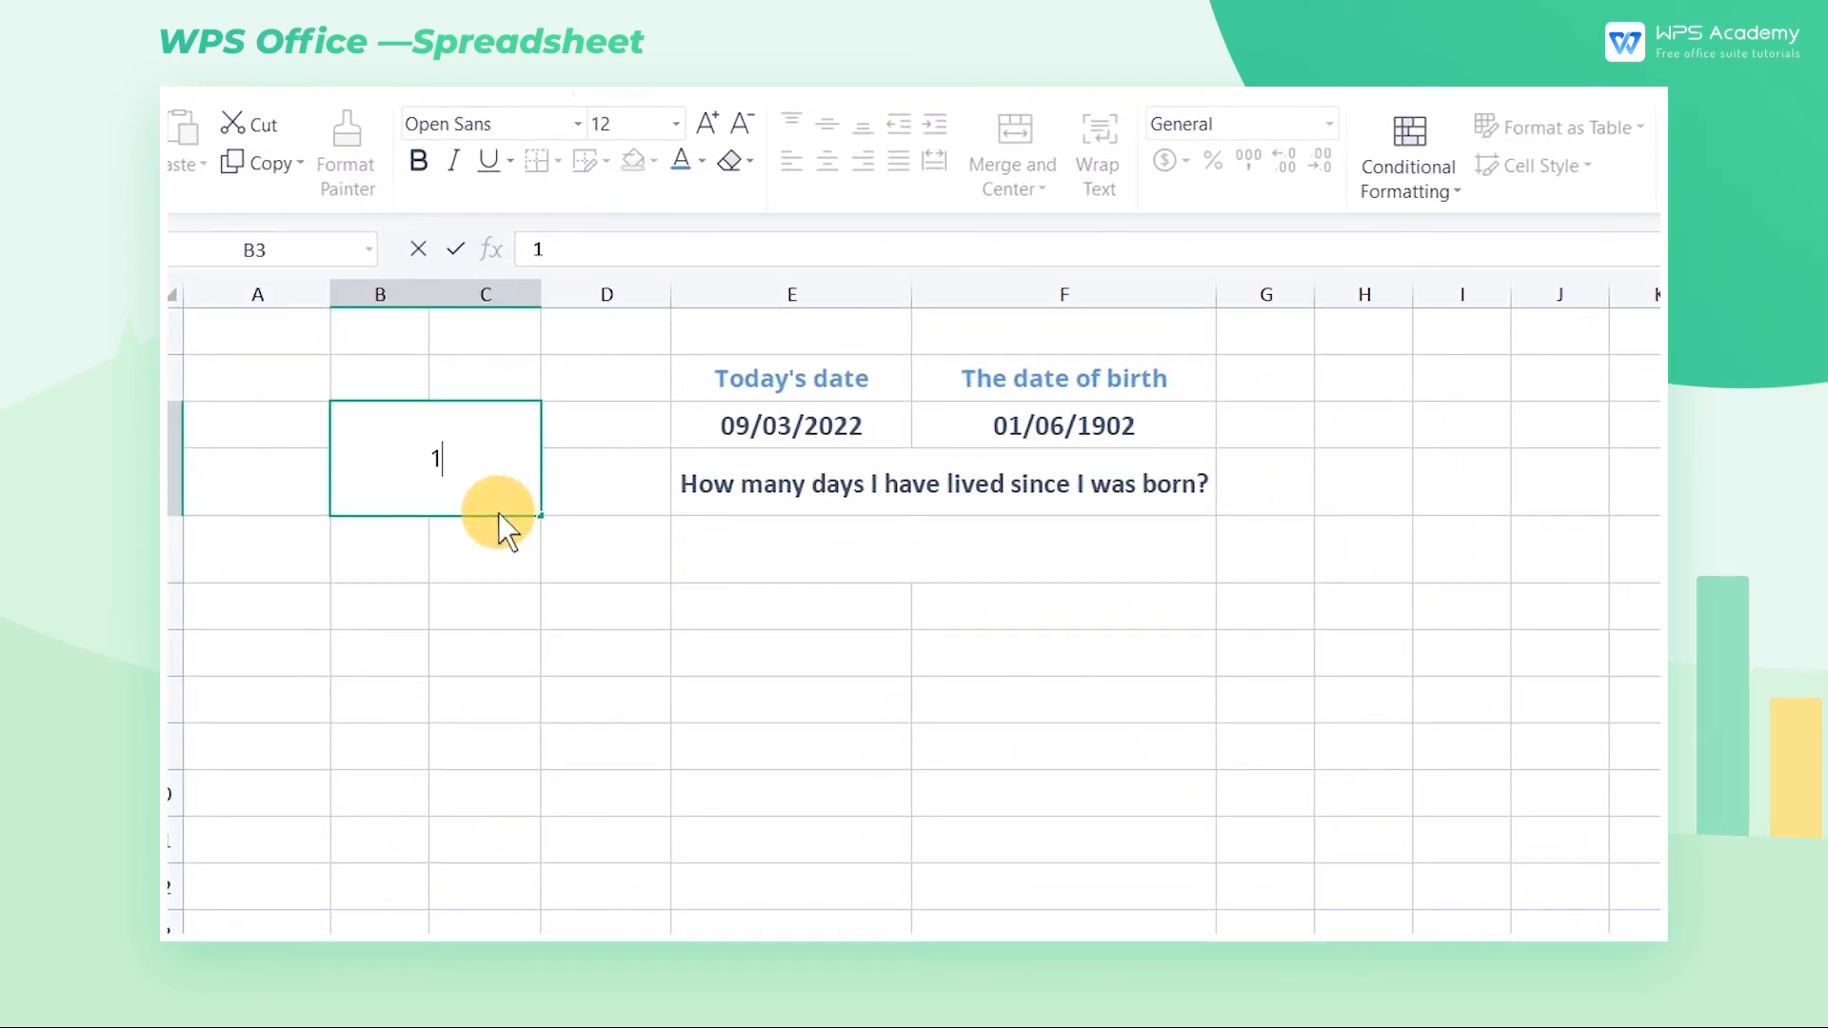
key(ctrl+1)
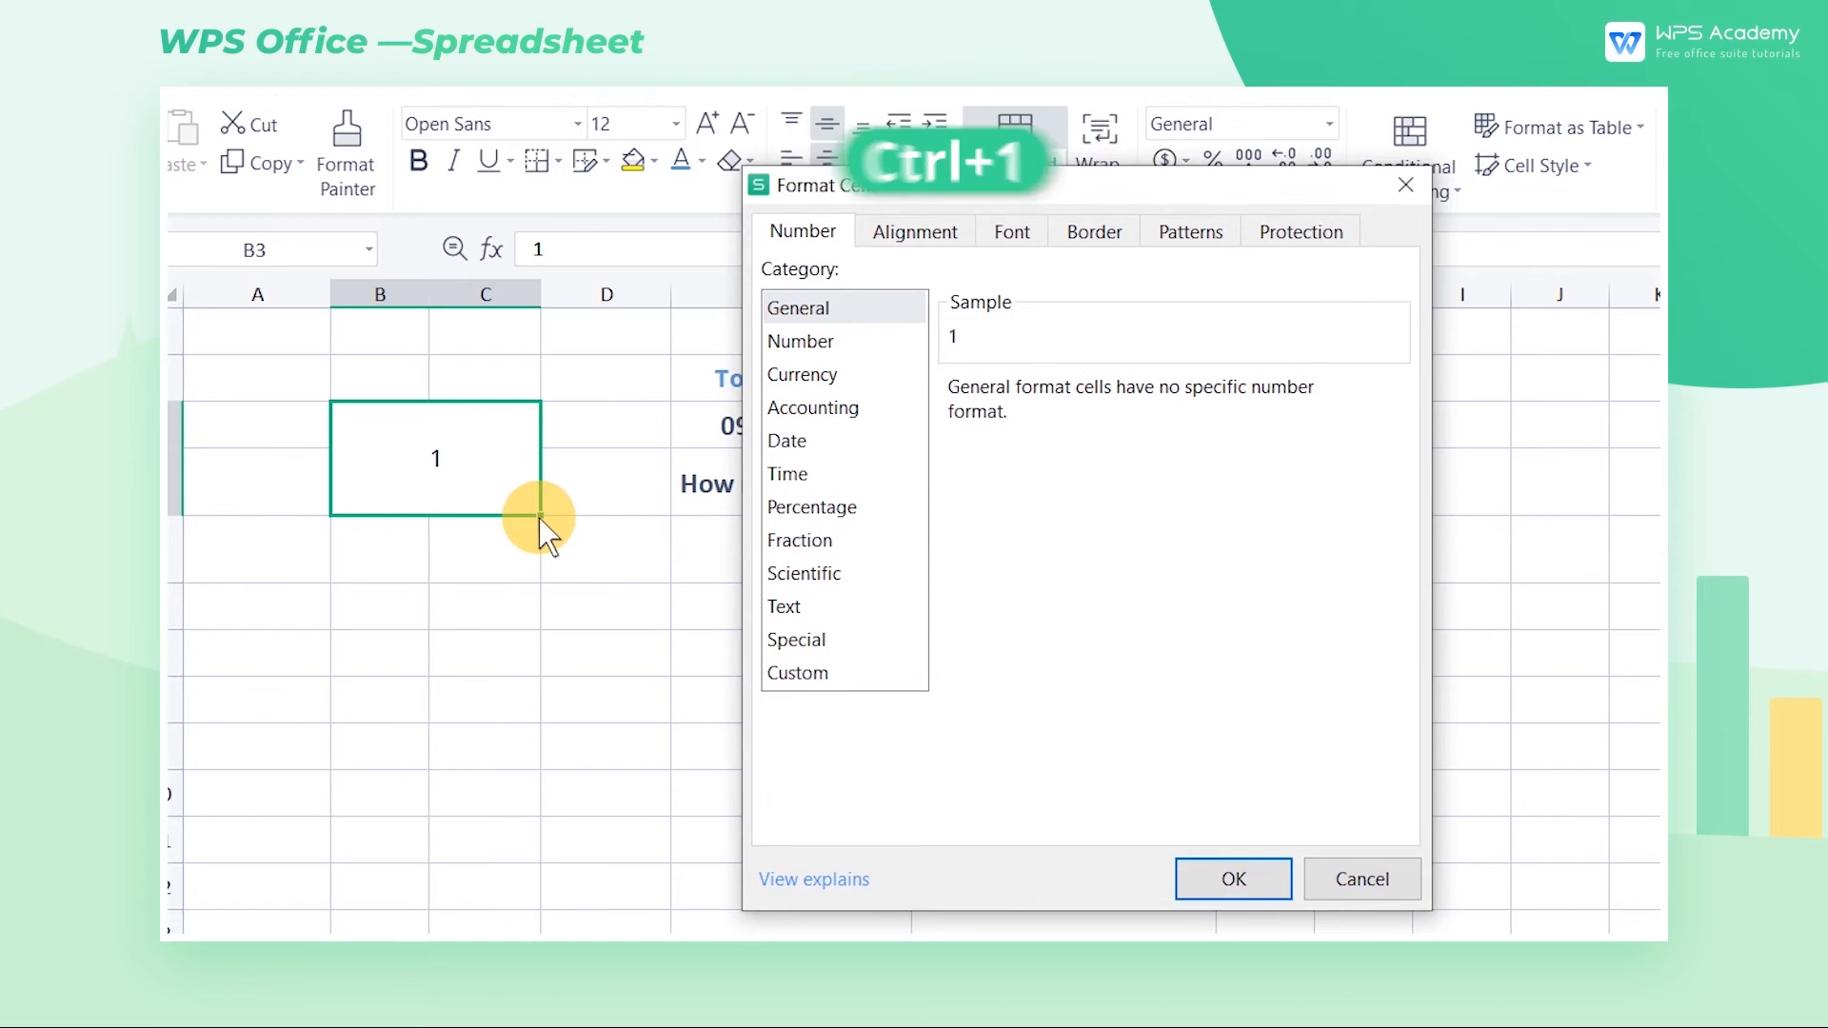
click(808, 445)
click(1007, 461)
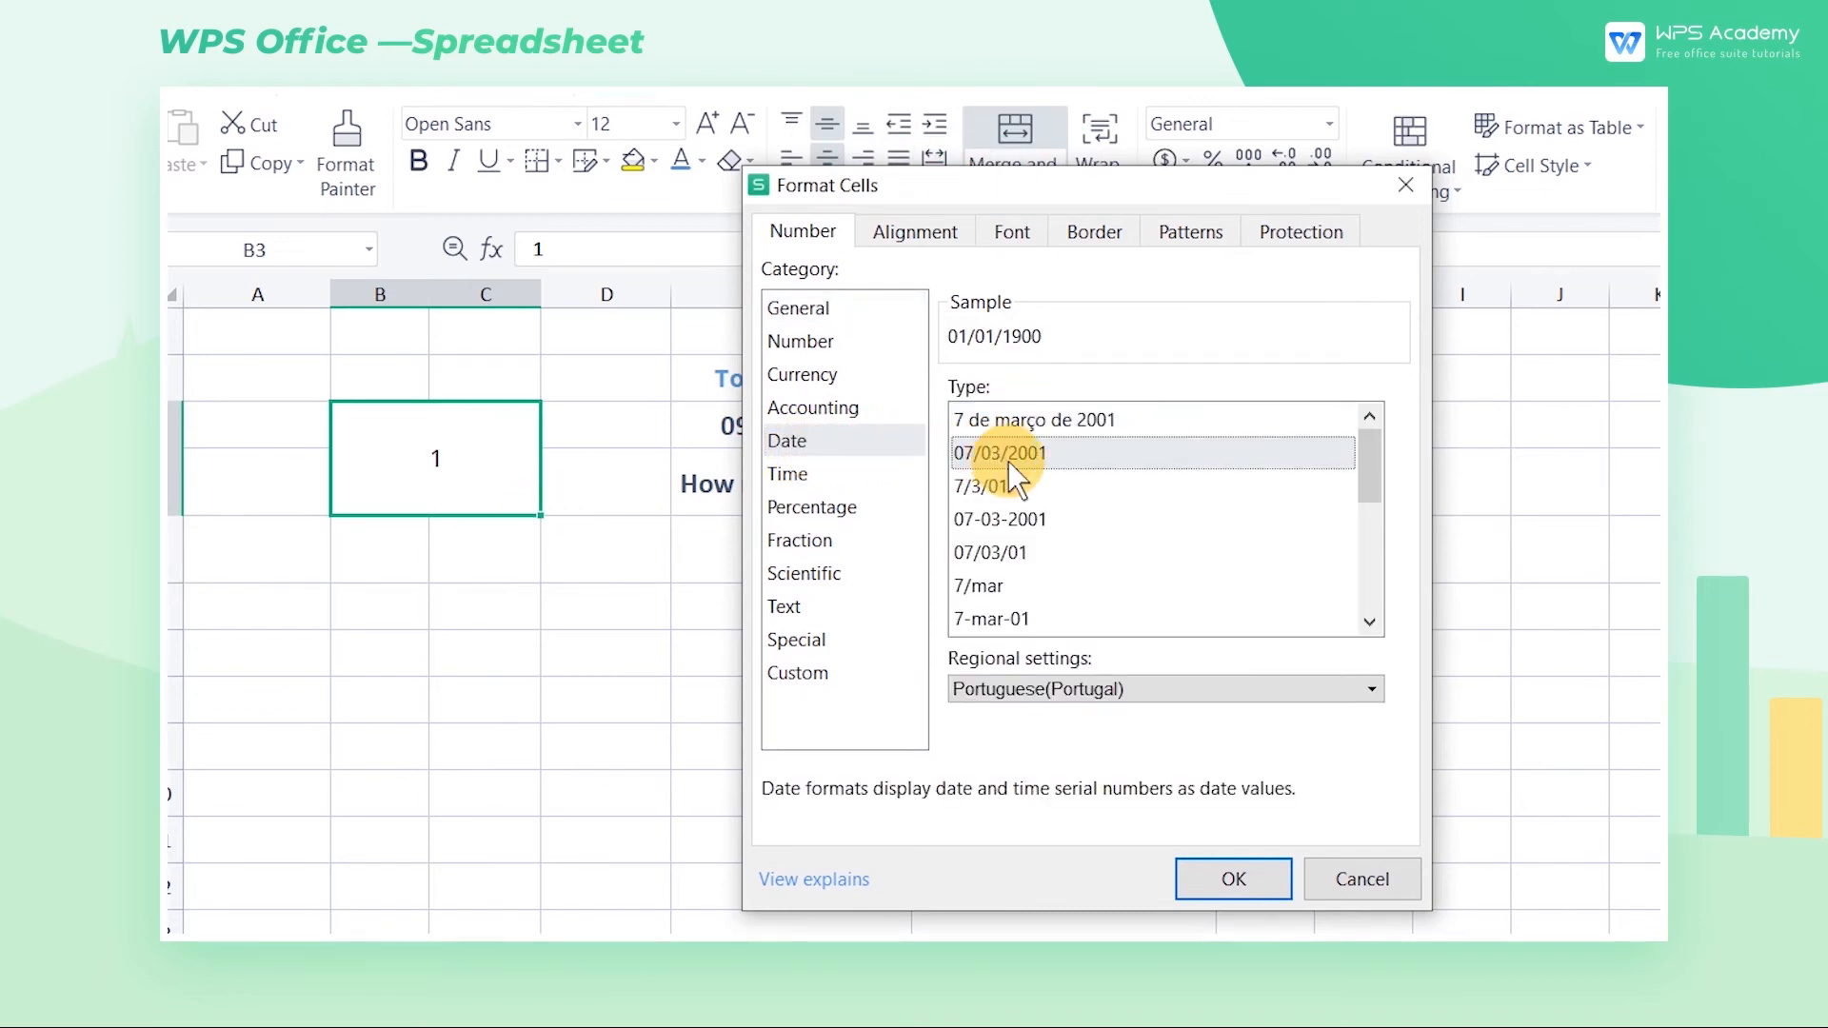
click(1224, 871)
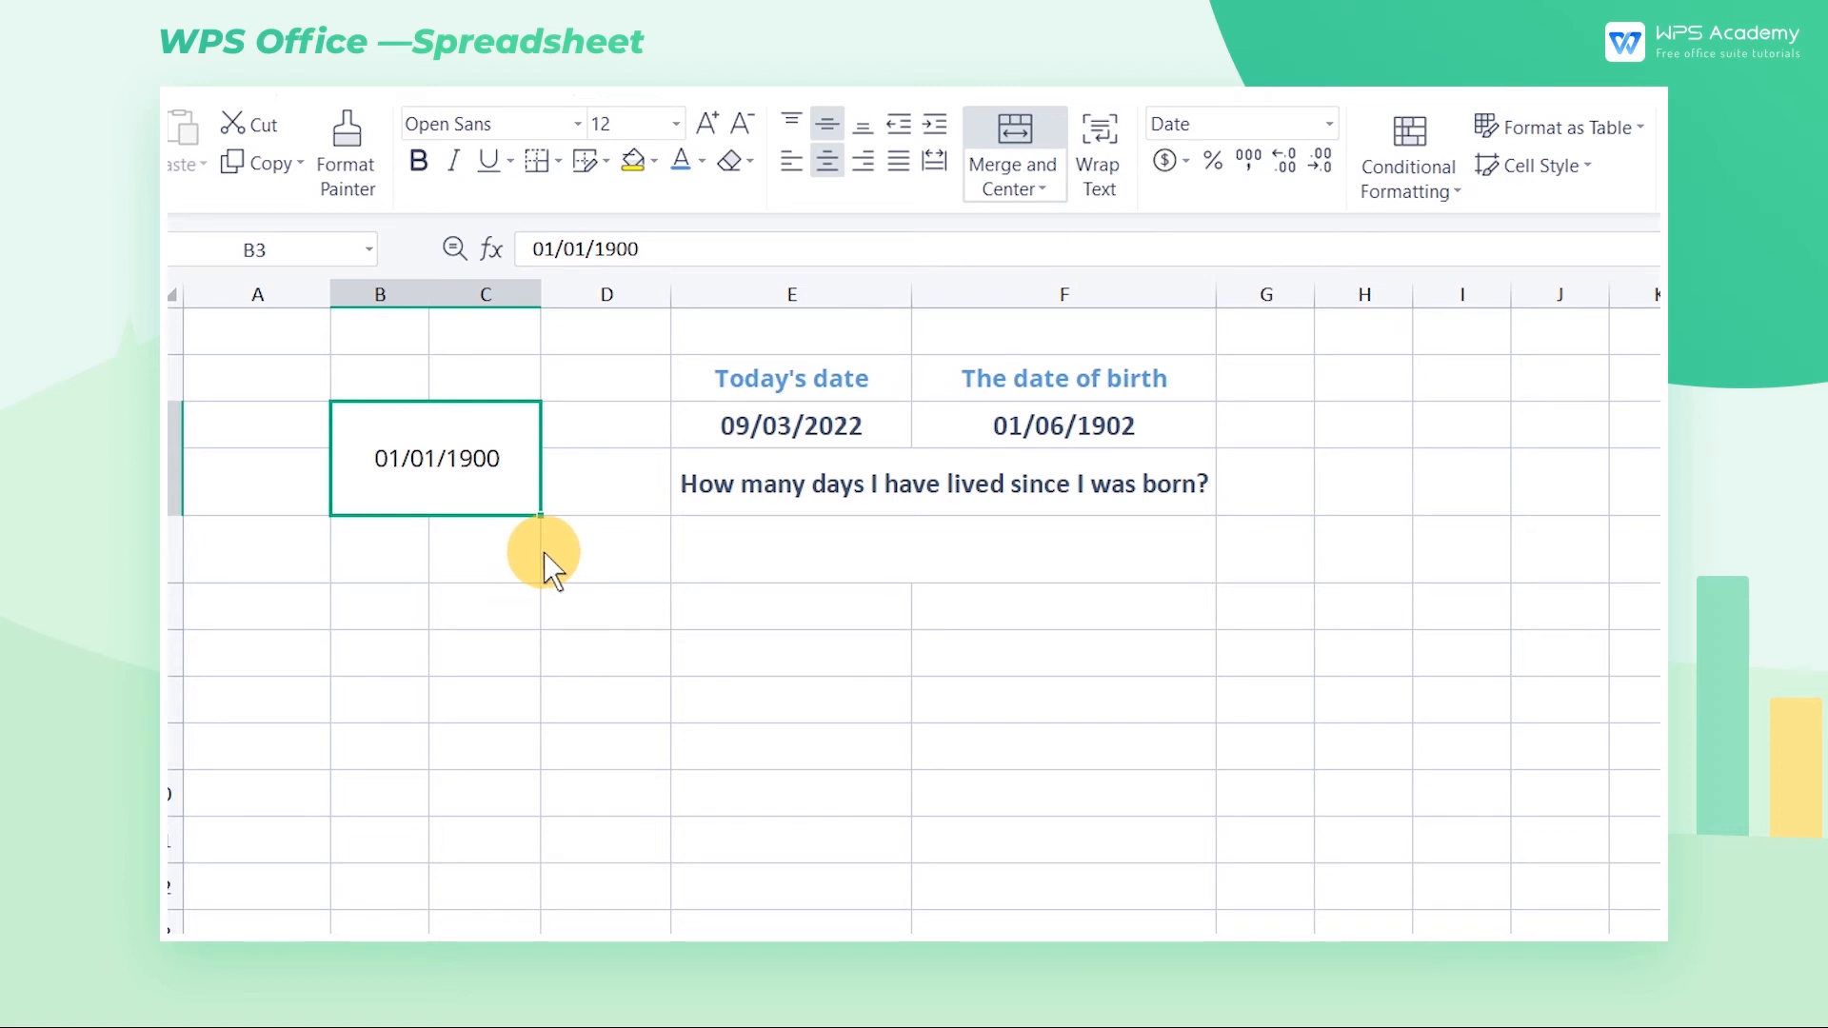
Replace the content of the date-formatted merged cell B3 with 2
double_click(490, 471)
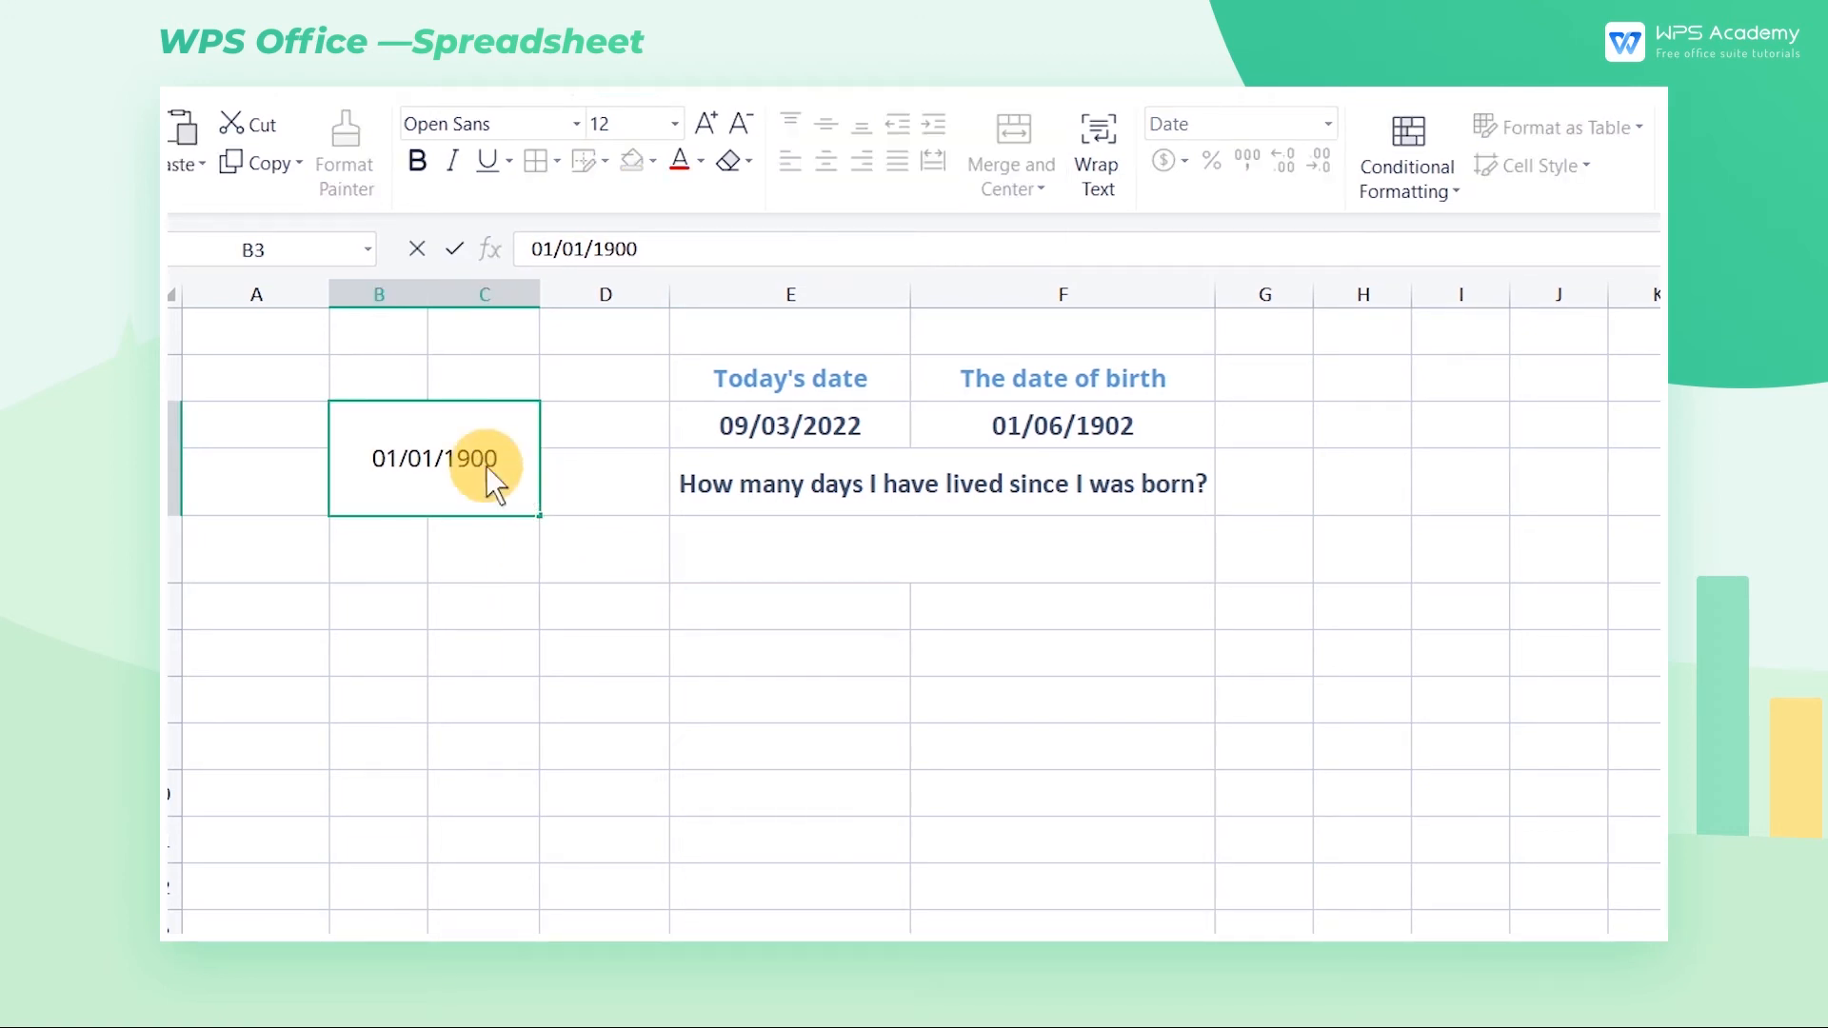
double_click(485, 465)
text(2)
key(Return)
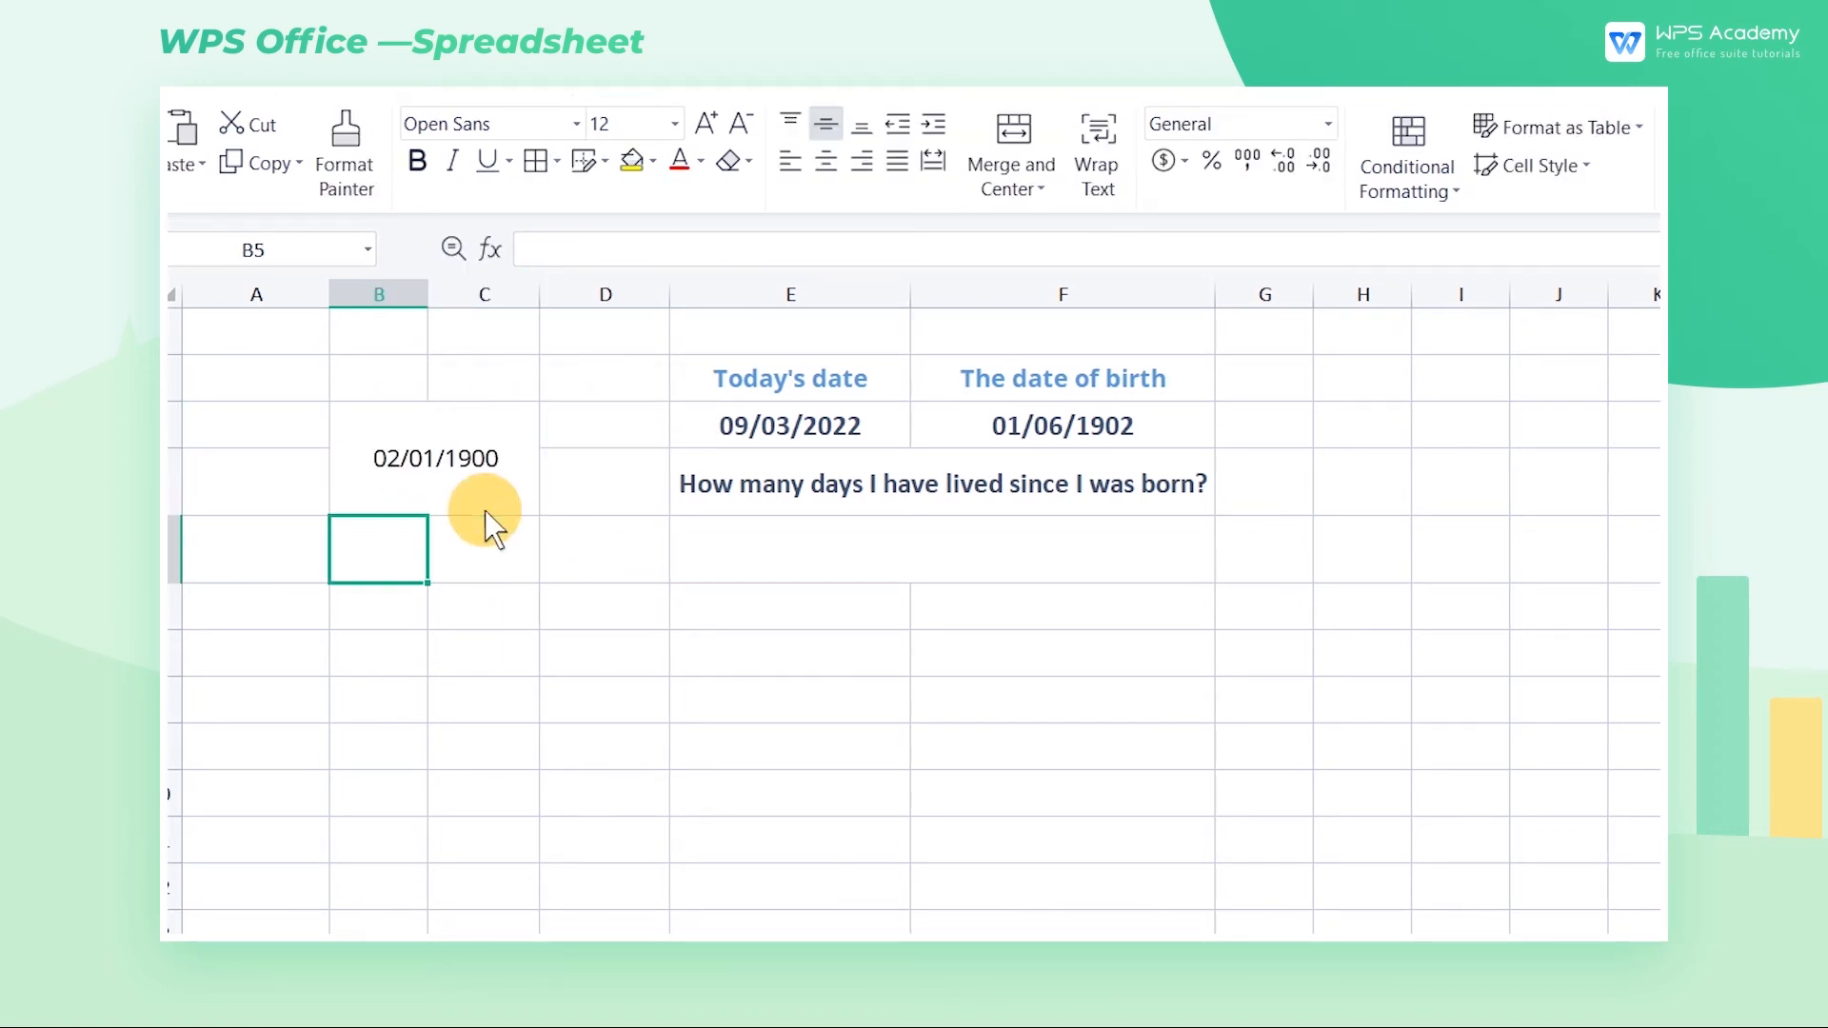
click(484, 510)
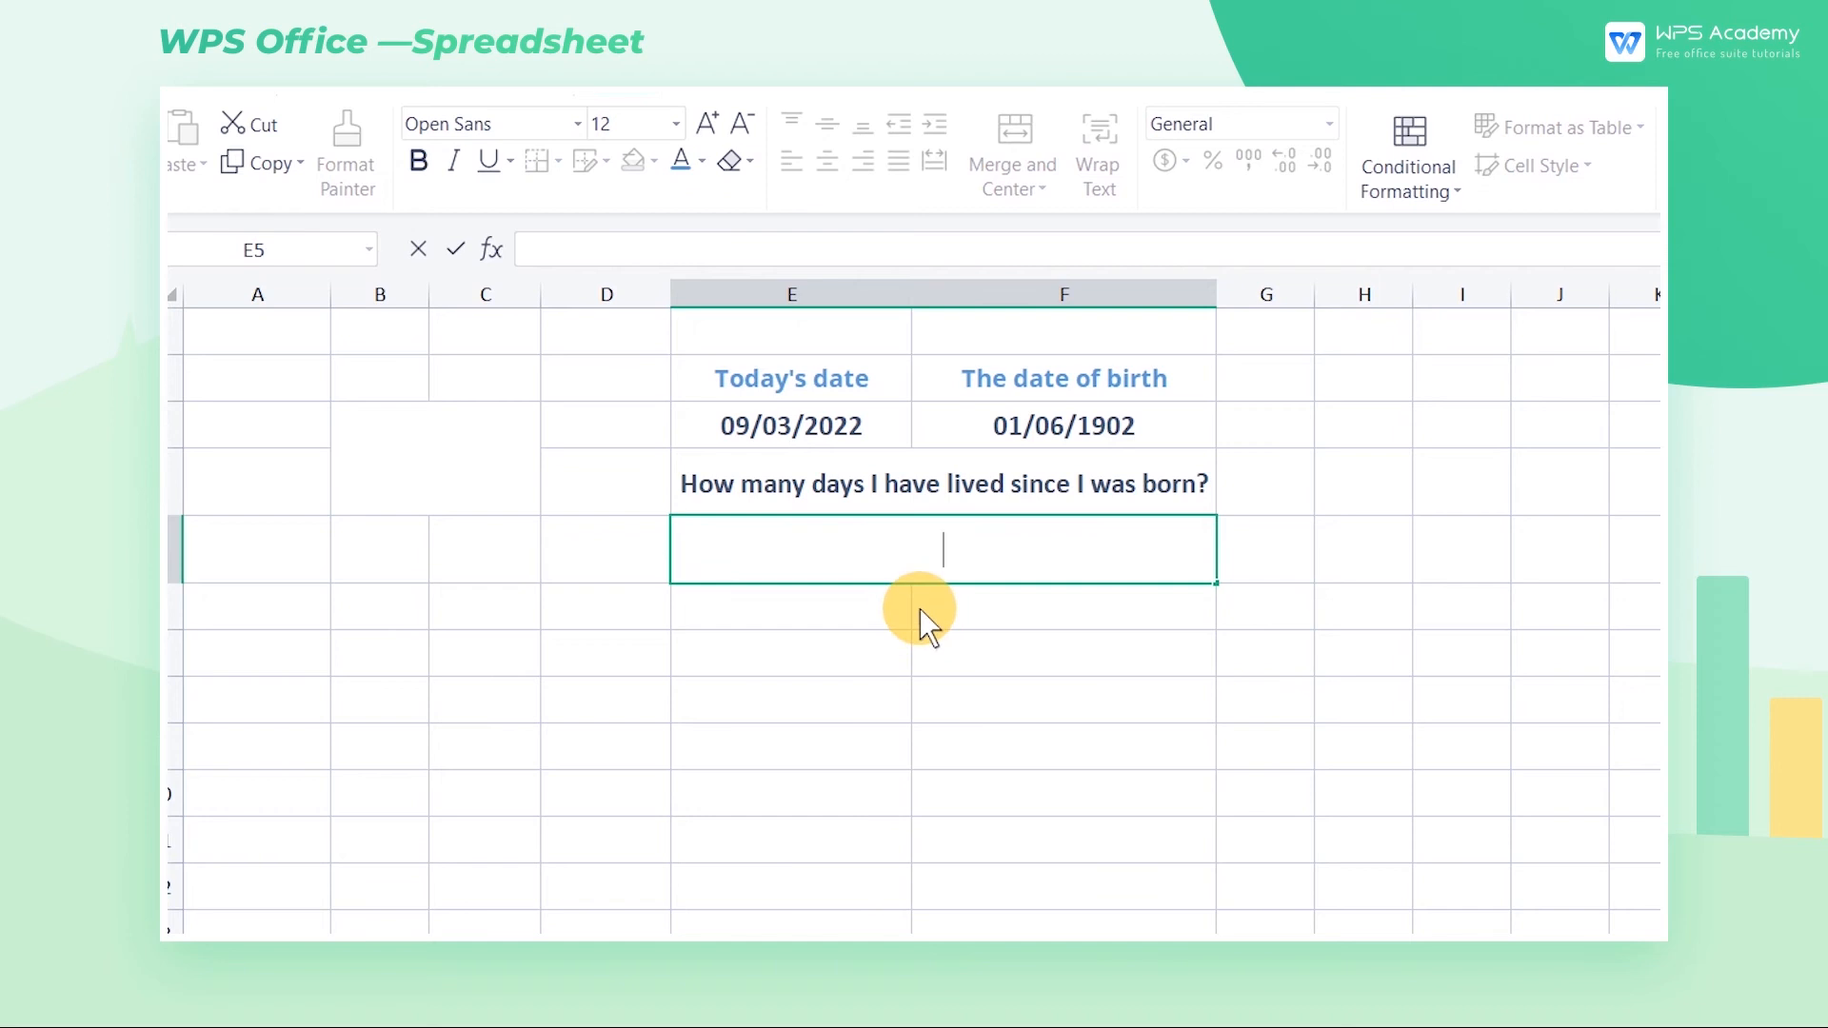
Enter the formula =E3-F3 in merged cell E5 to calculate the days between today's date and the date of birth
text(=)
click(862, 426)
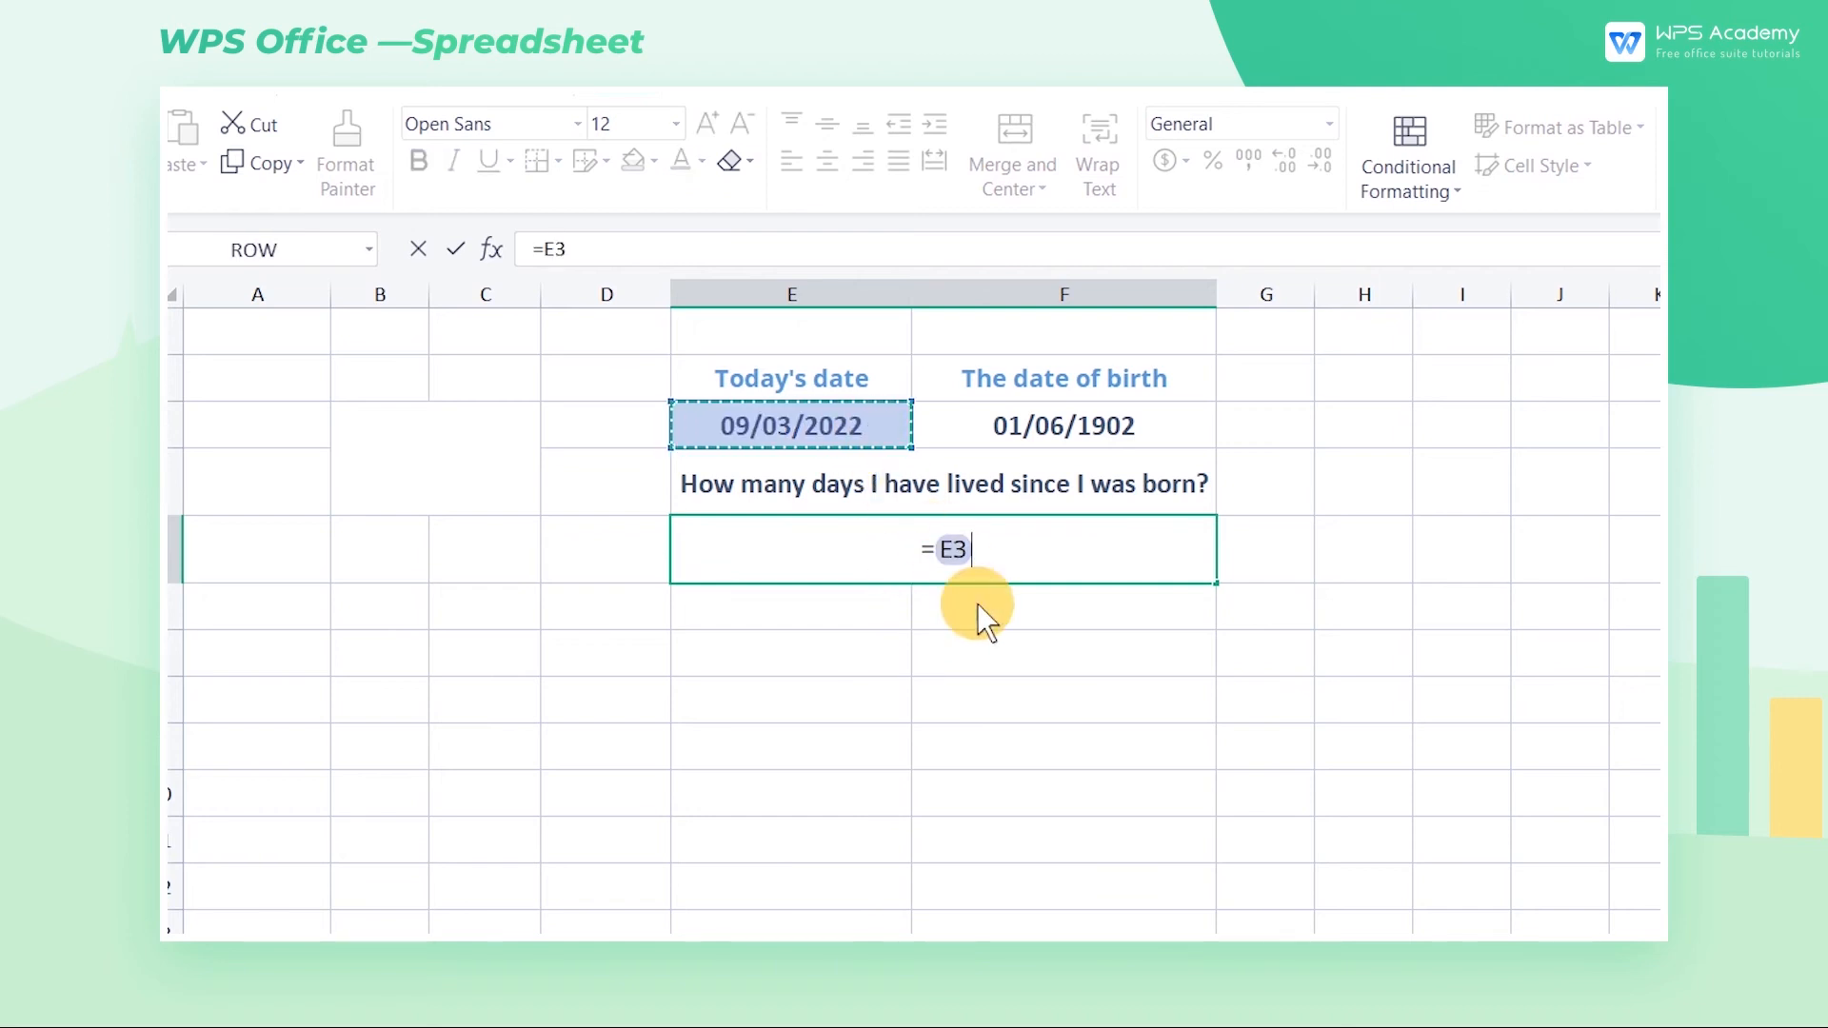
text(-)
click(1060, 436)
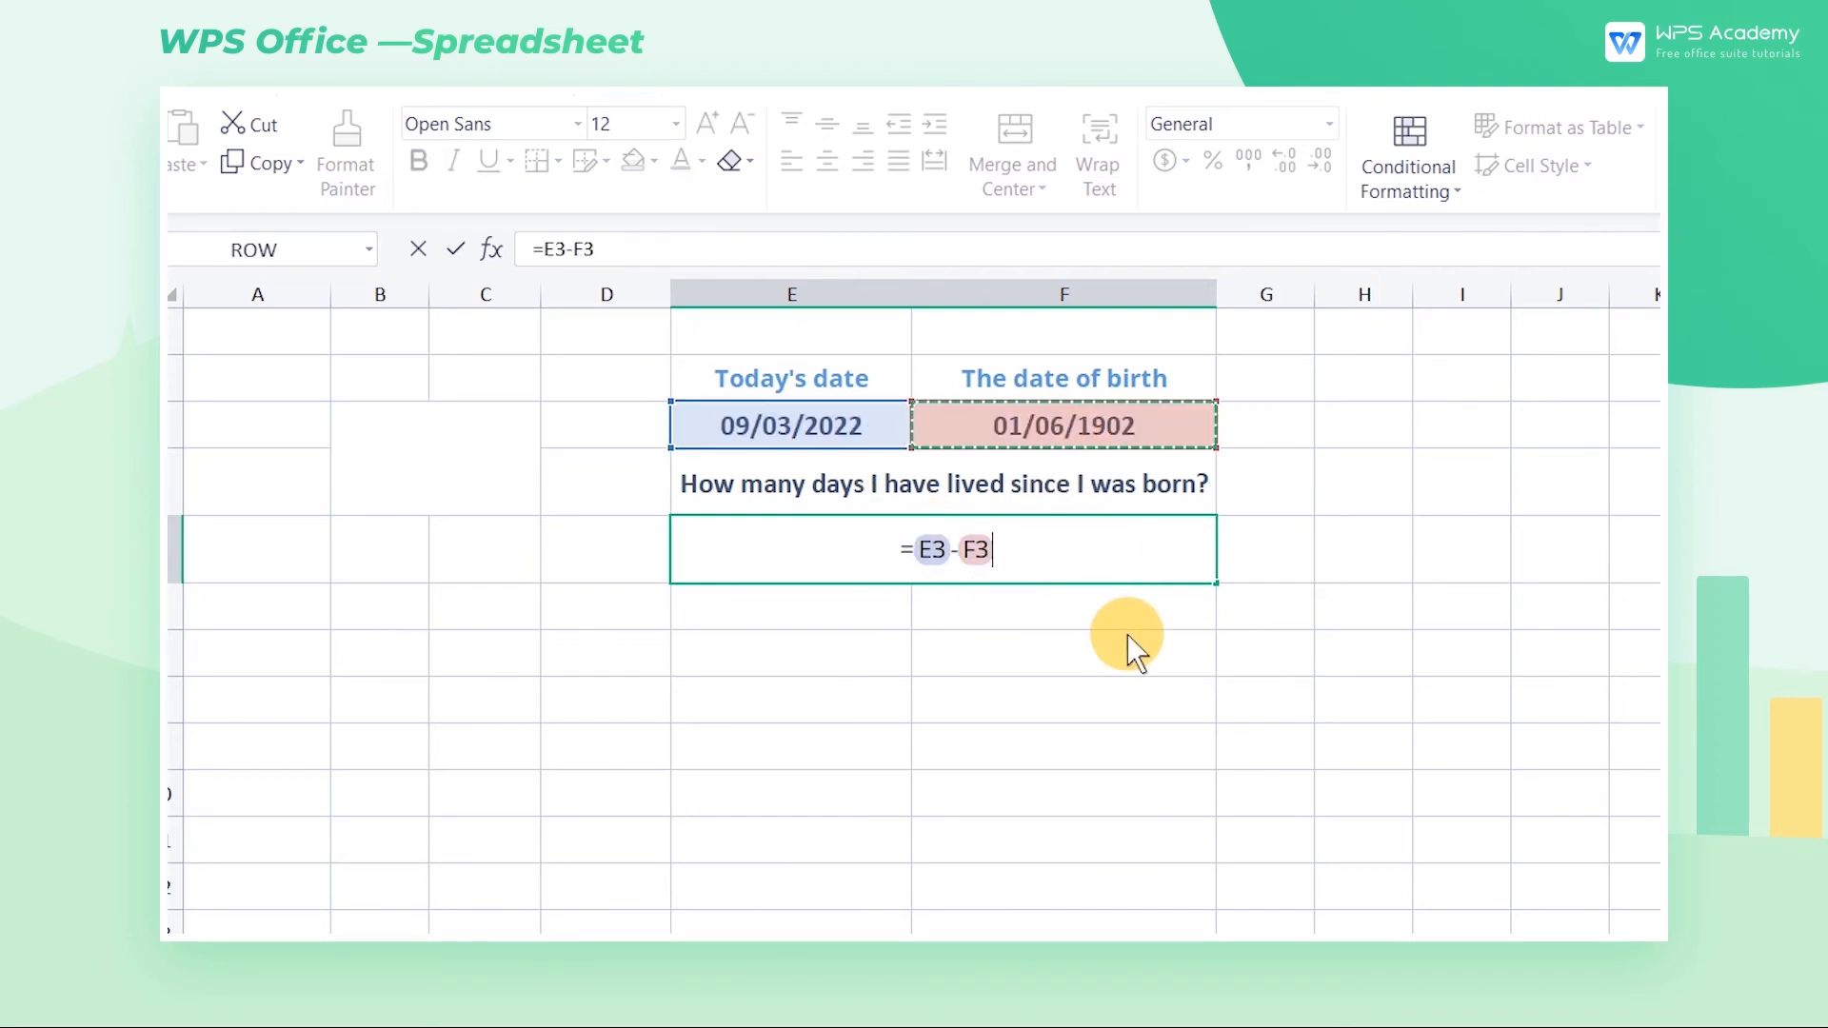
key(Return)
key(Up)
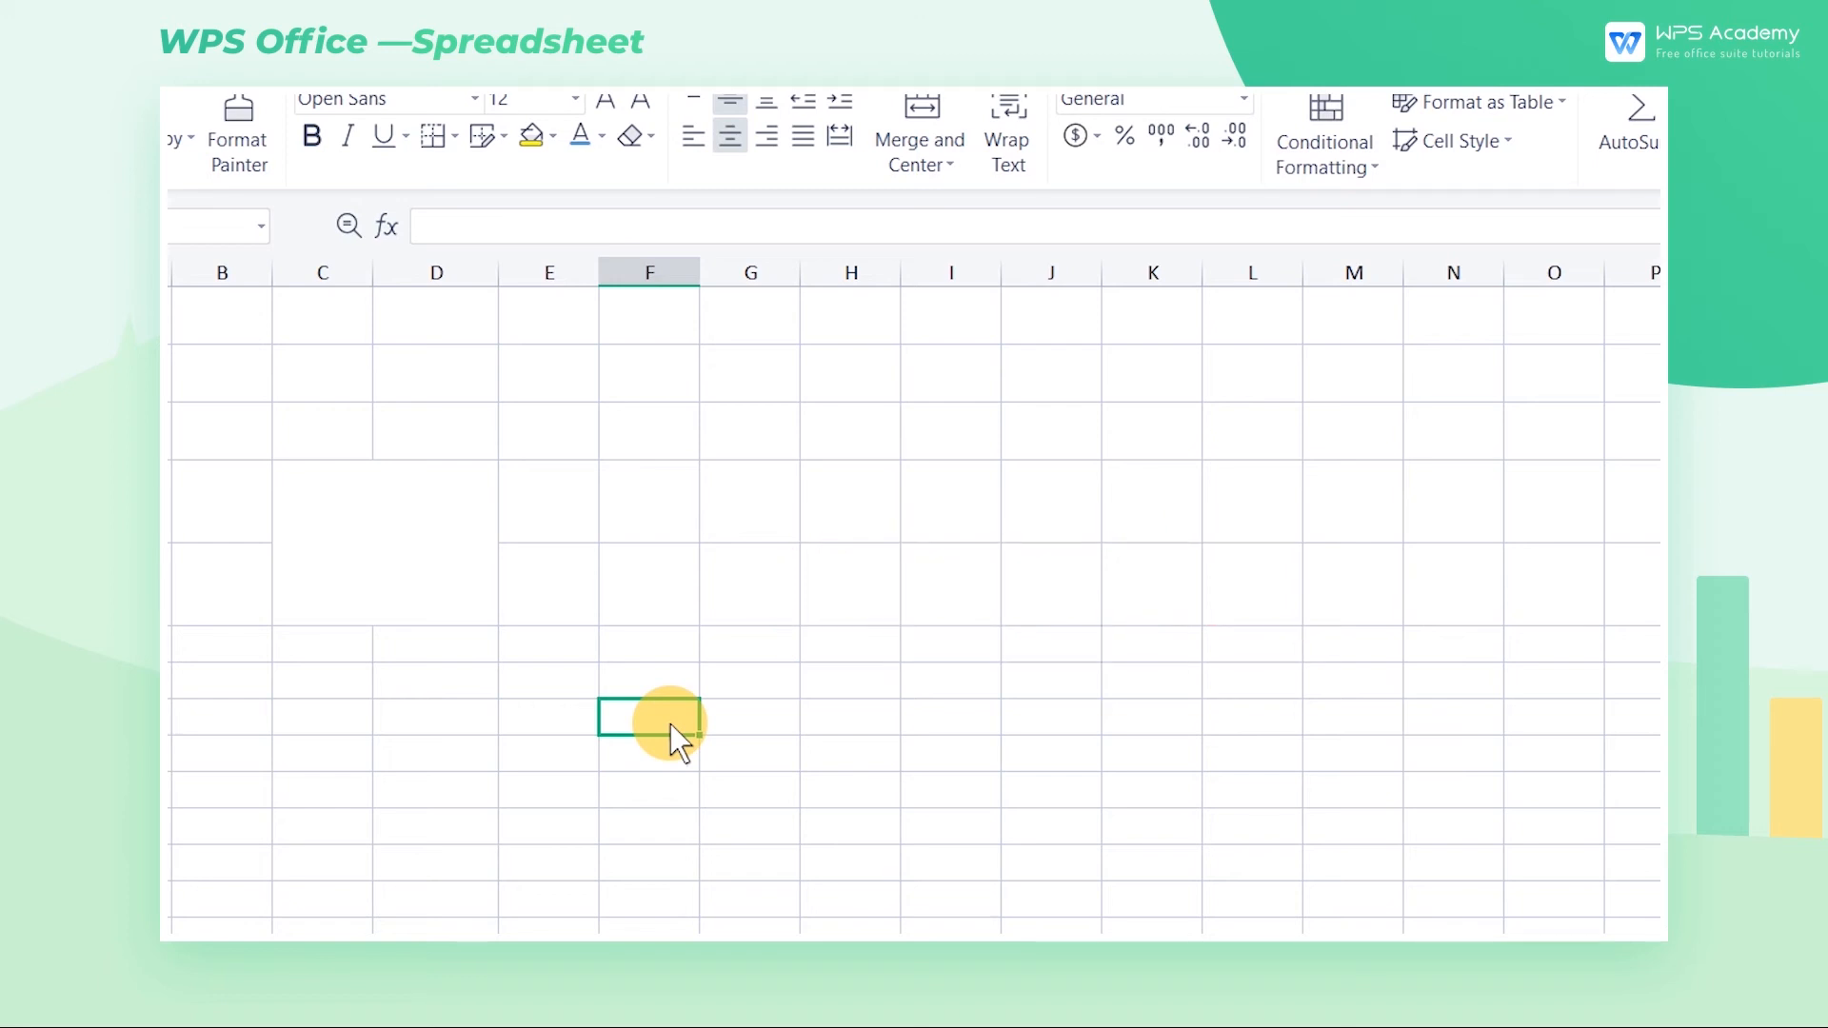
Enter 0.25 in the merged cell spanning columns C and D and format it as Time
double_click(455, 558)
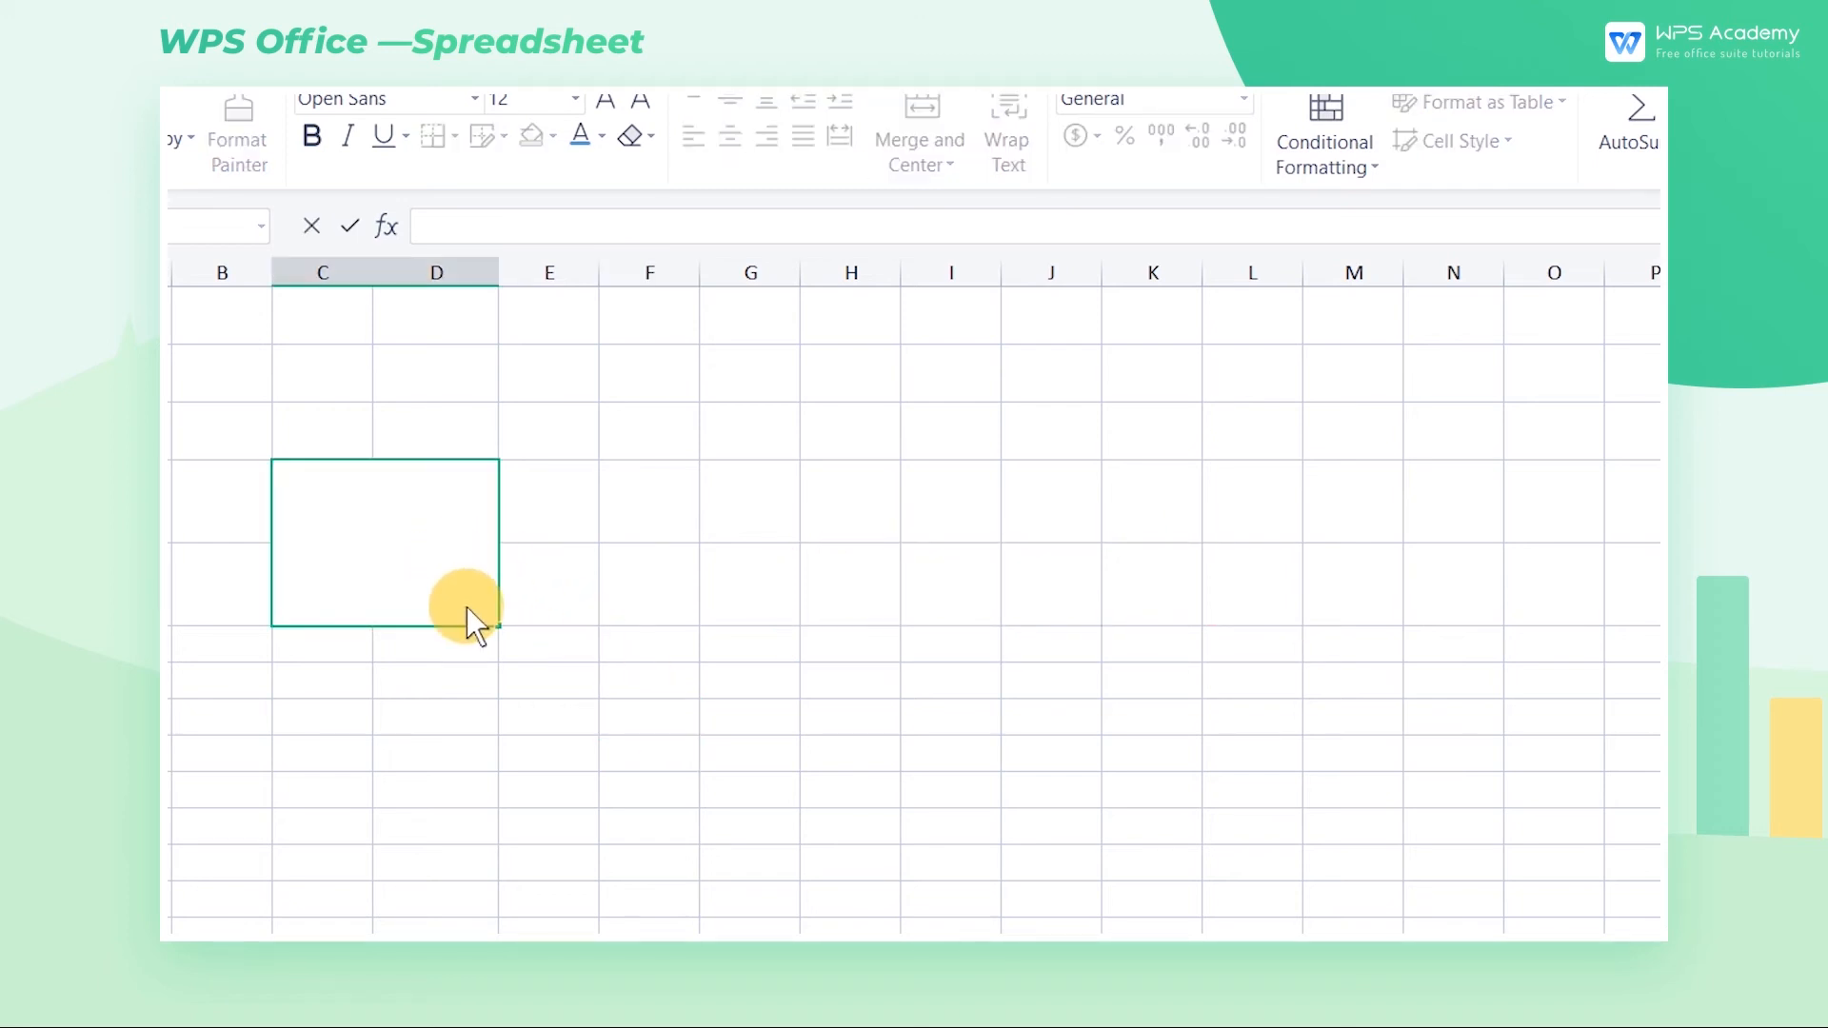
text(0.25)
key(Return)
click(467, 614)
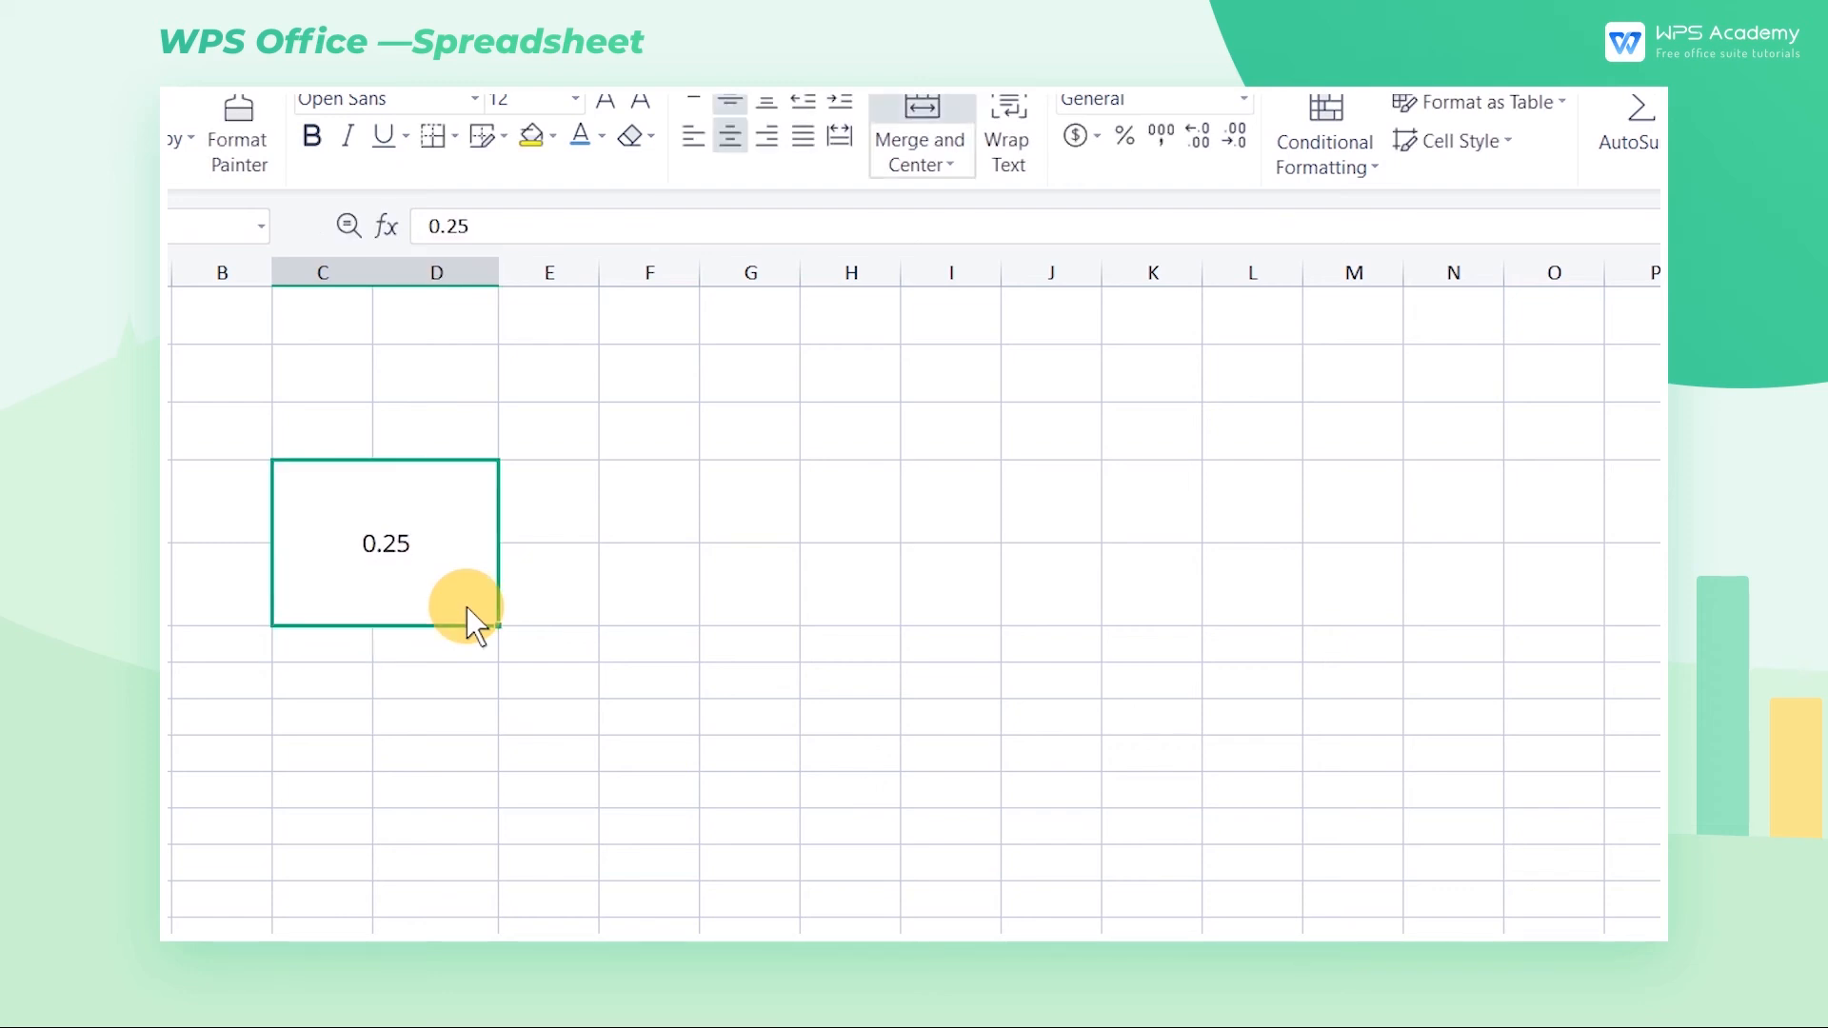
key(ctrl+1)
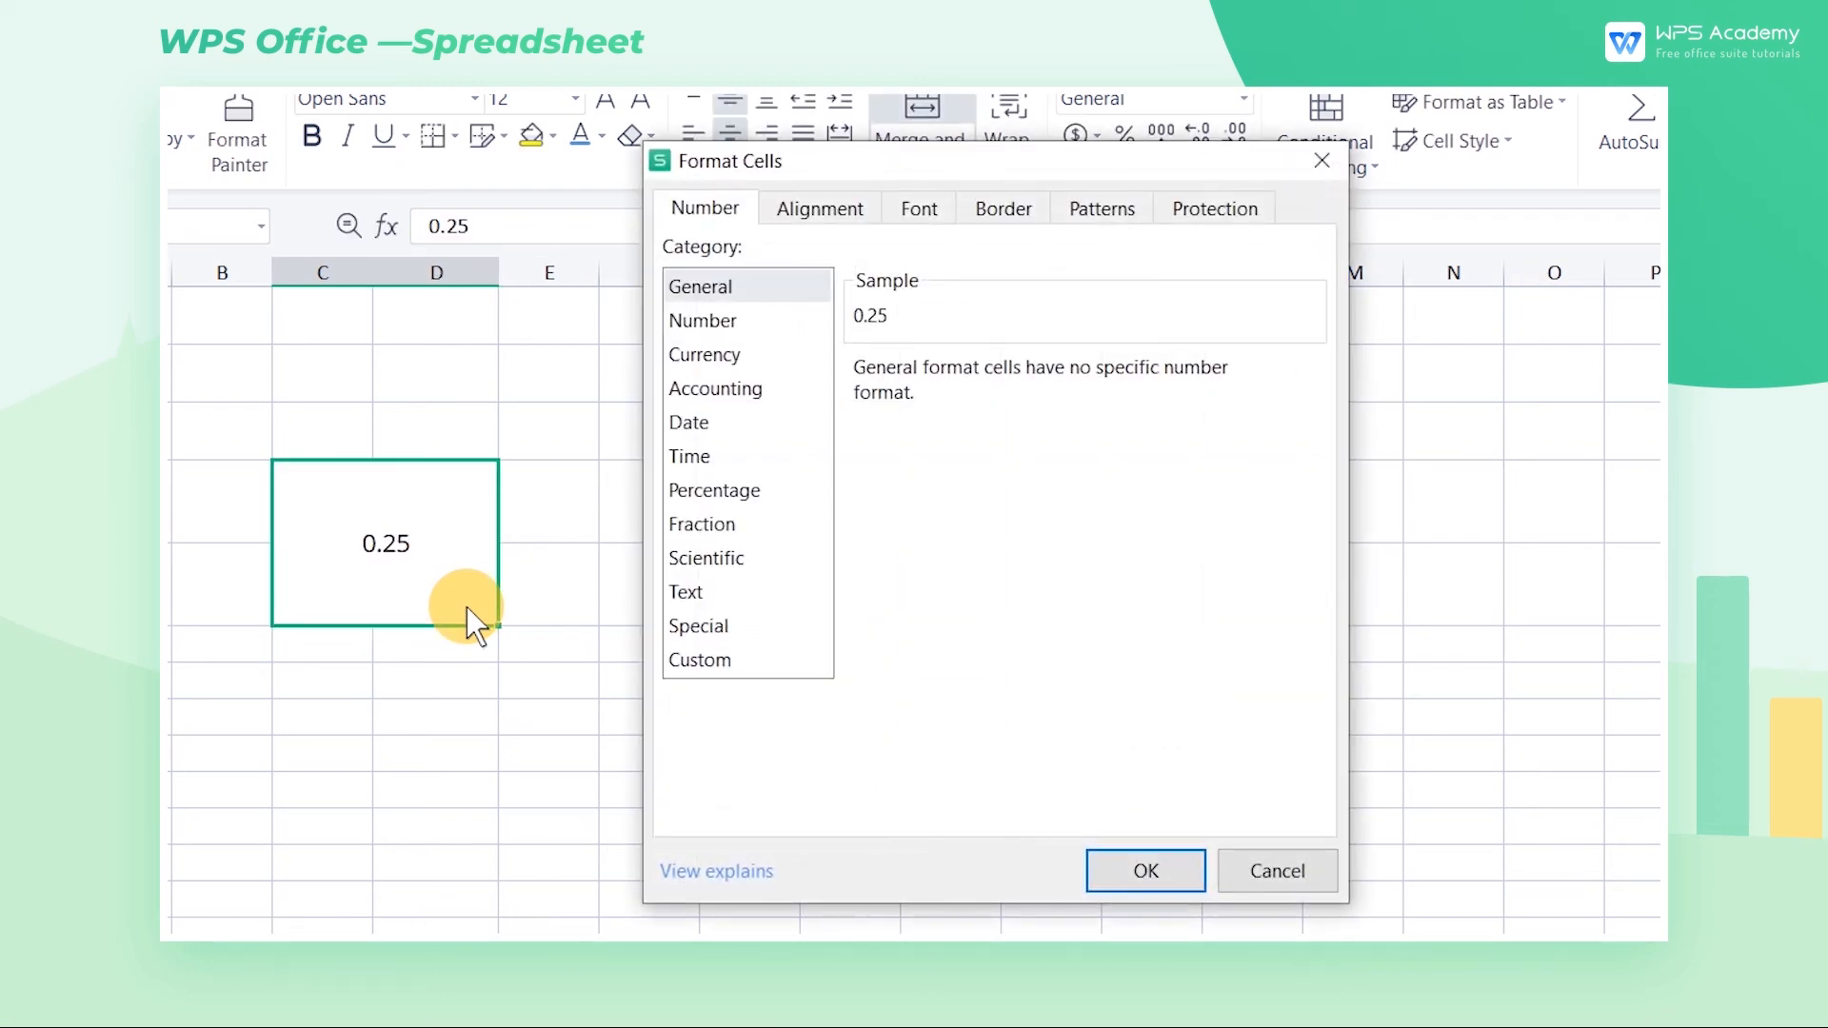
click(701, 459)
click(1145, 869)
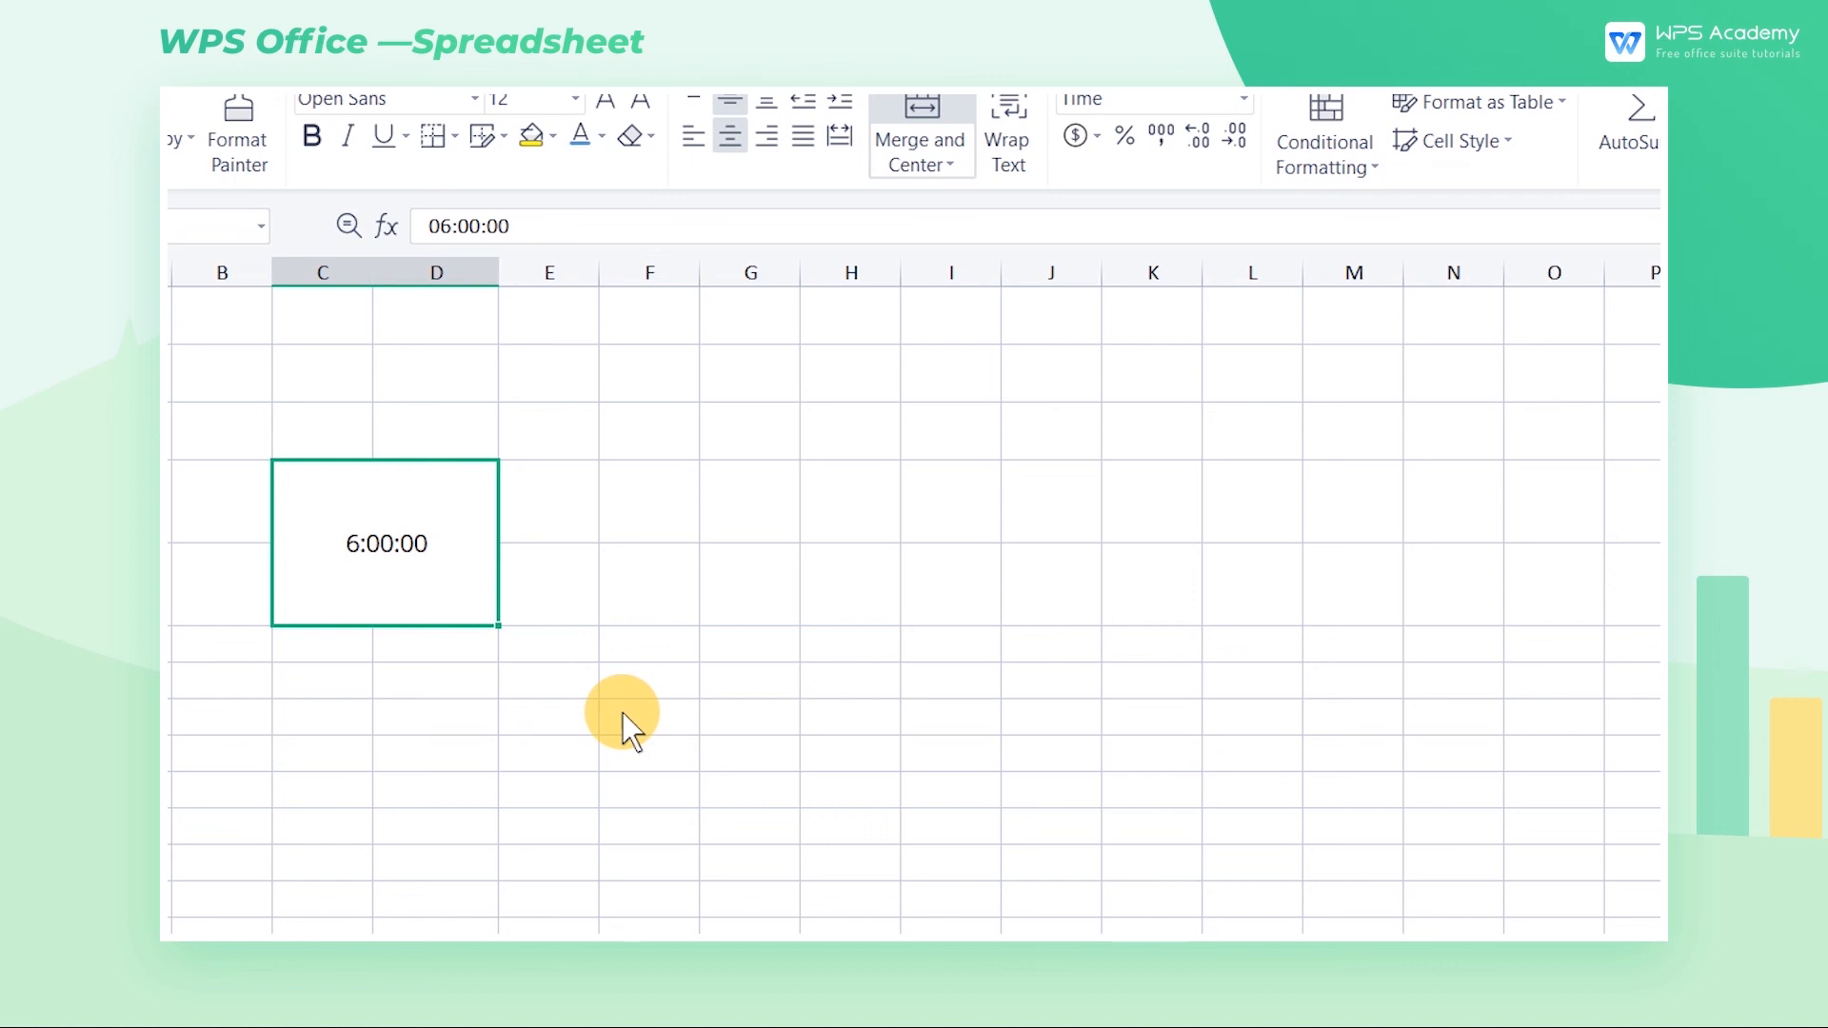
Insert the current date in the column G cell beside the merged time cell
click(760, 596)
key(ctrl+semicolon)
key(ctrl+semicolon)
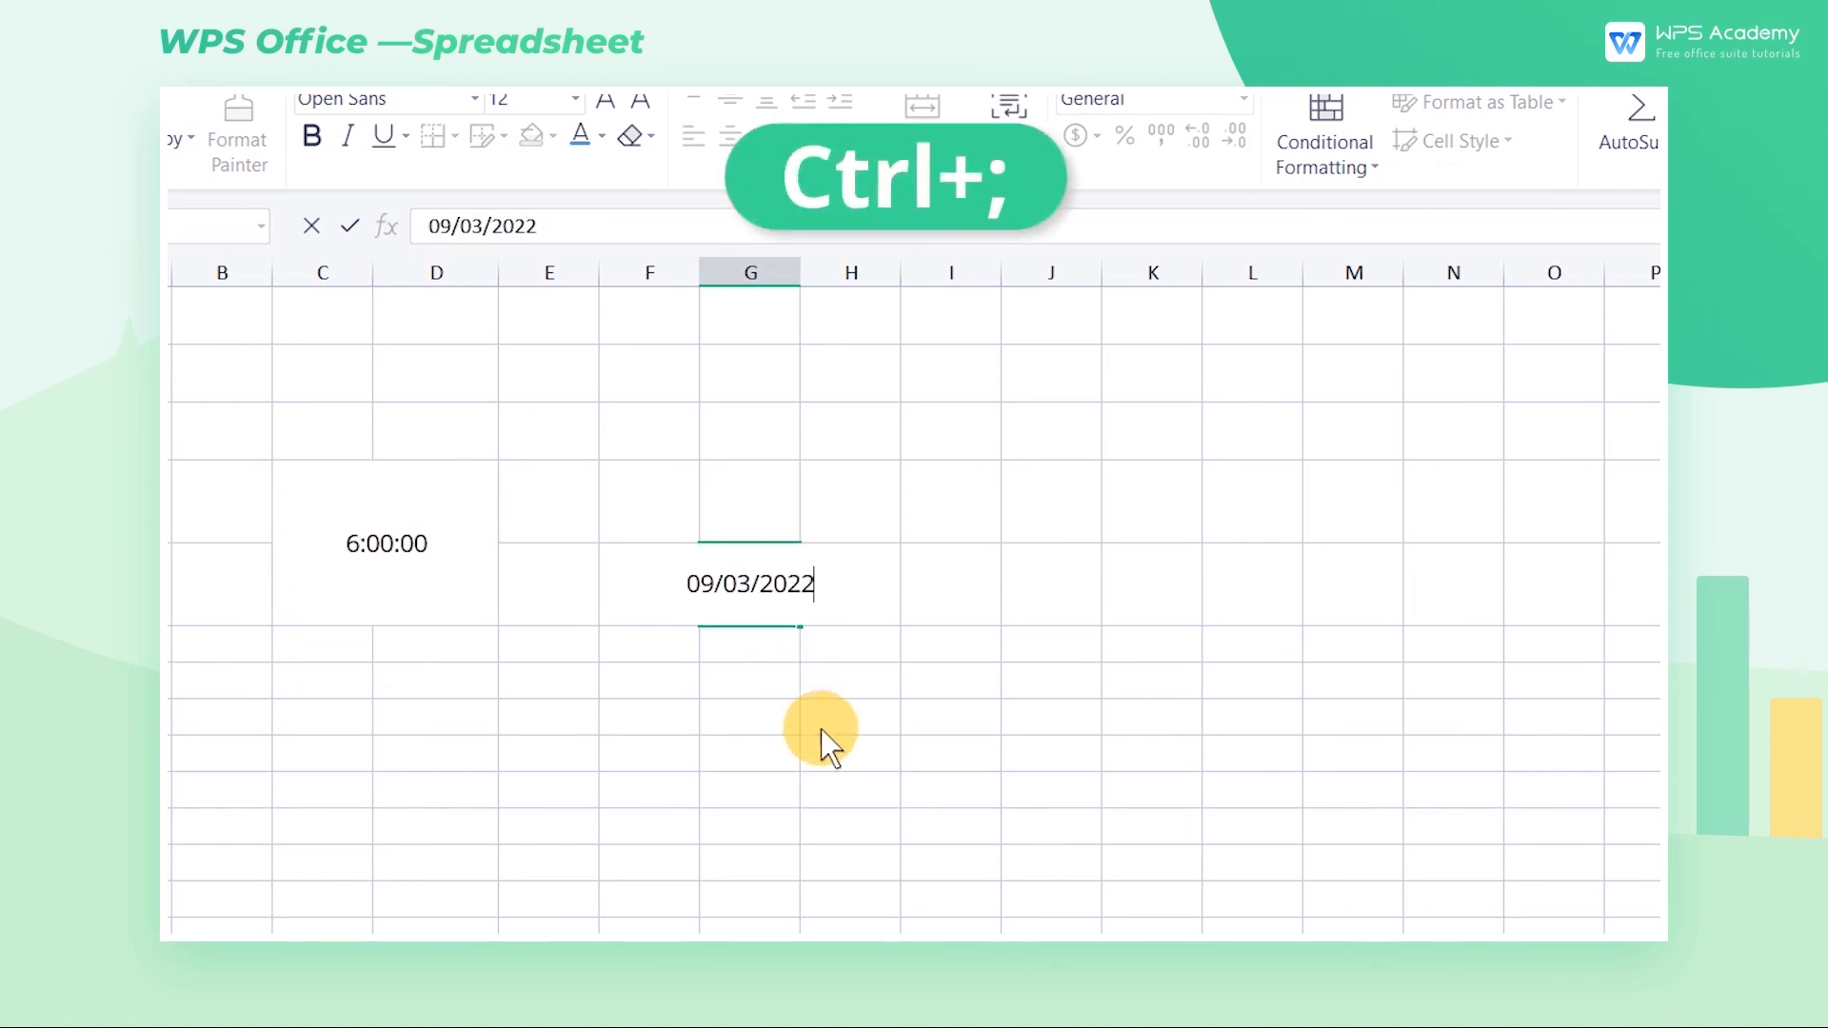
click(895, 632)
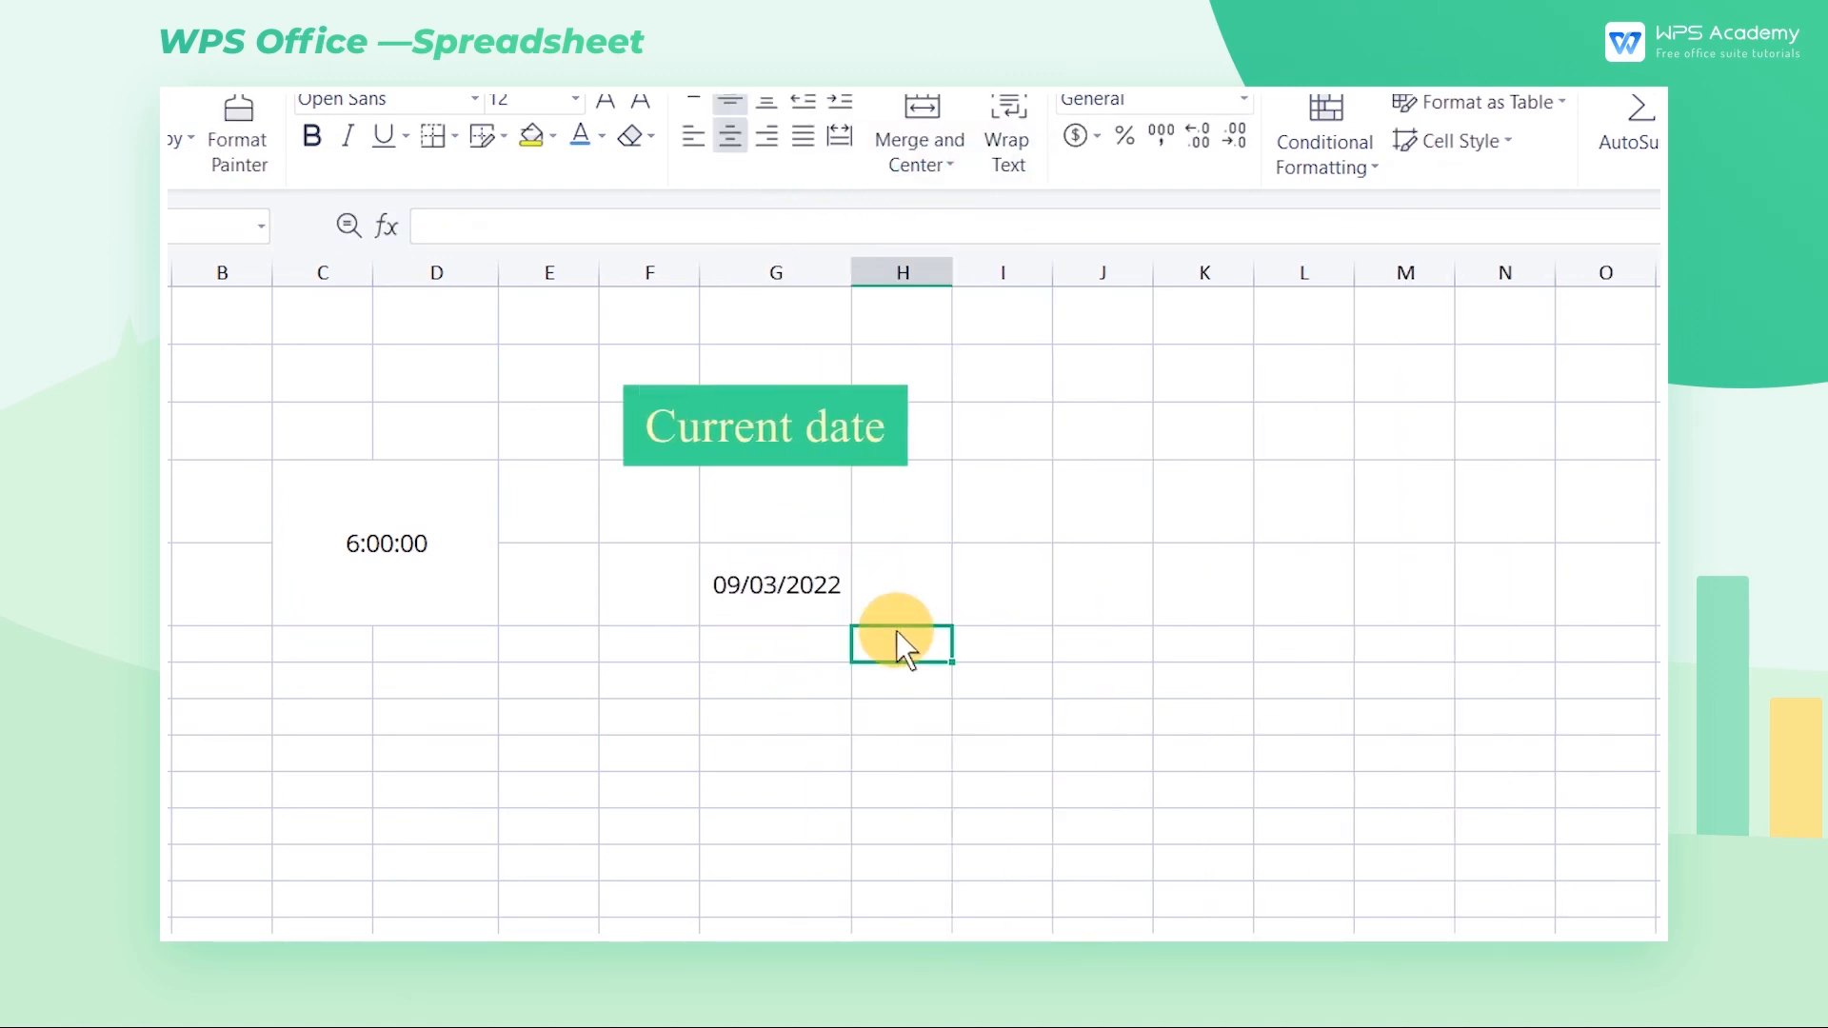
Insert the current time in the column I cell on the same row as the current date
click(982, 602)
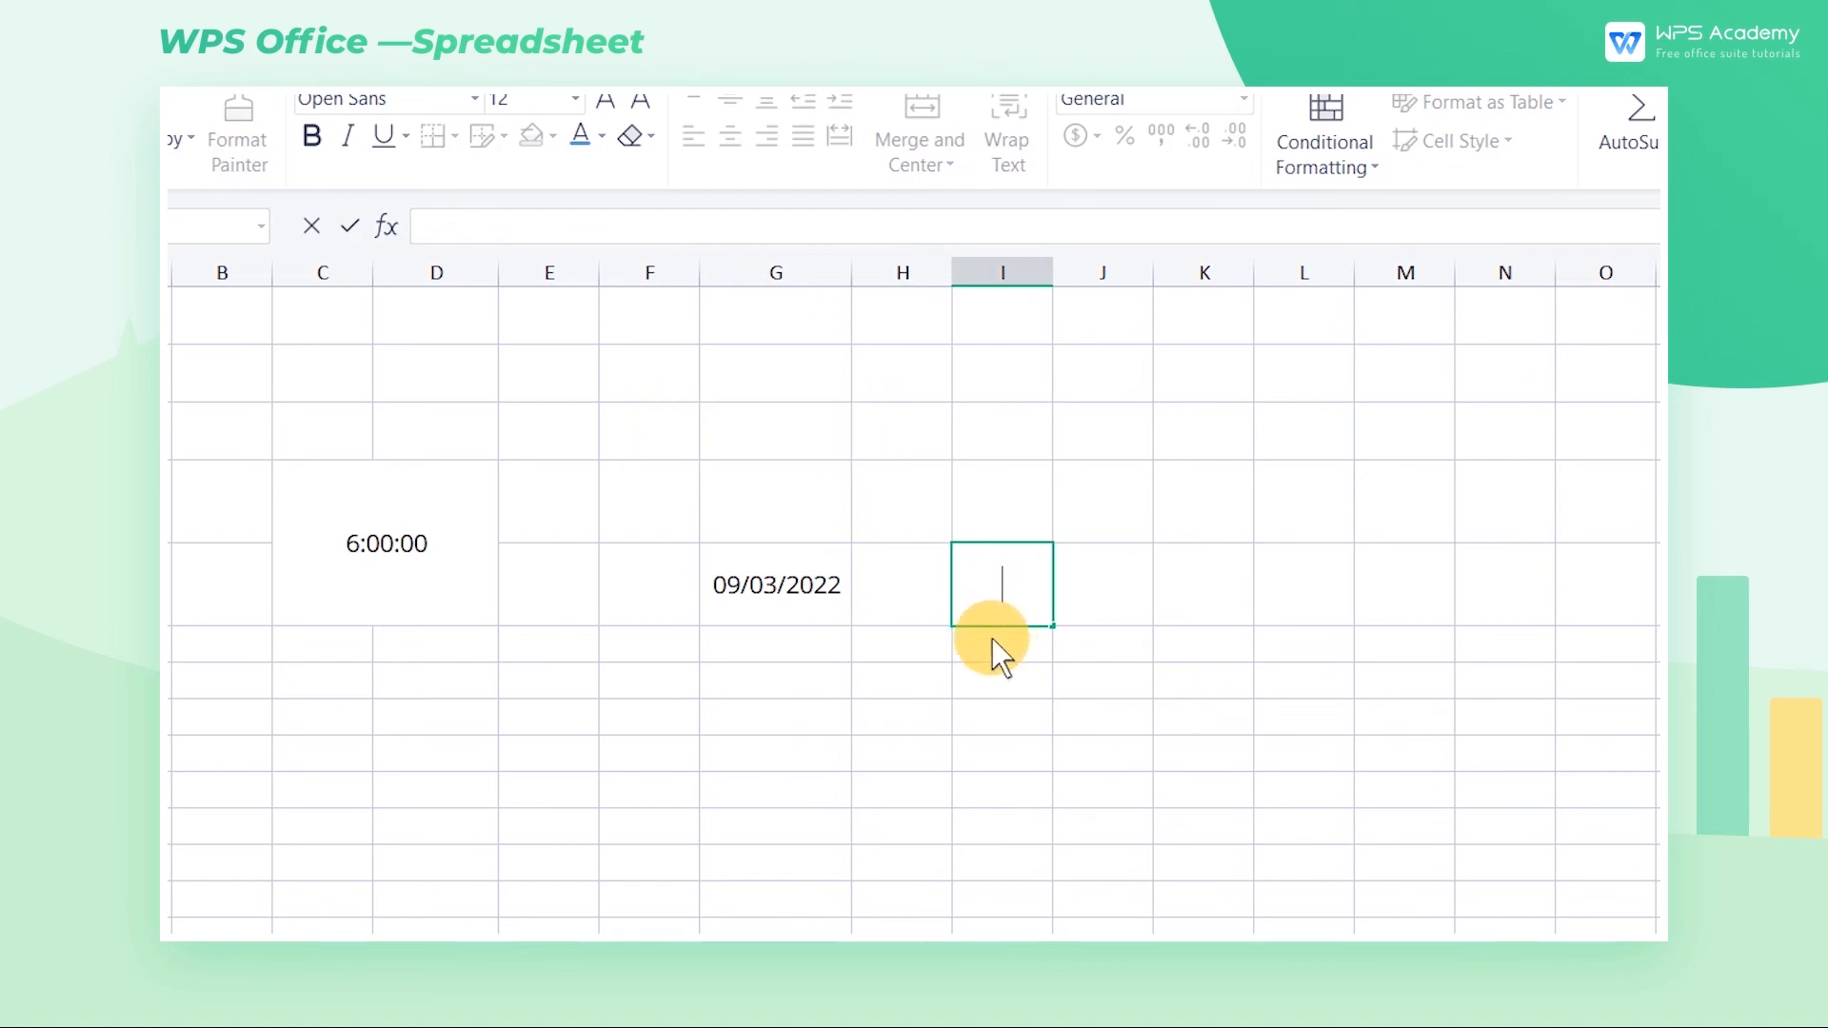
key(ctrl+shift+semicolon)
click(1047, 682)
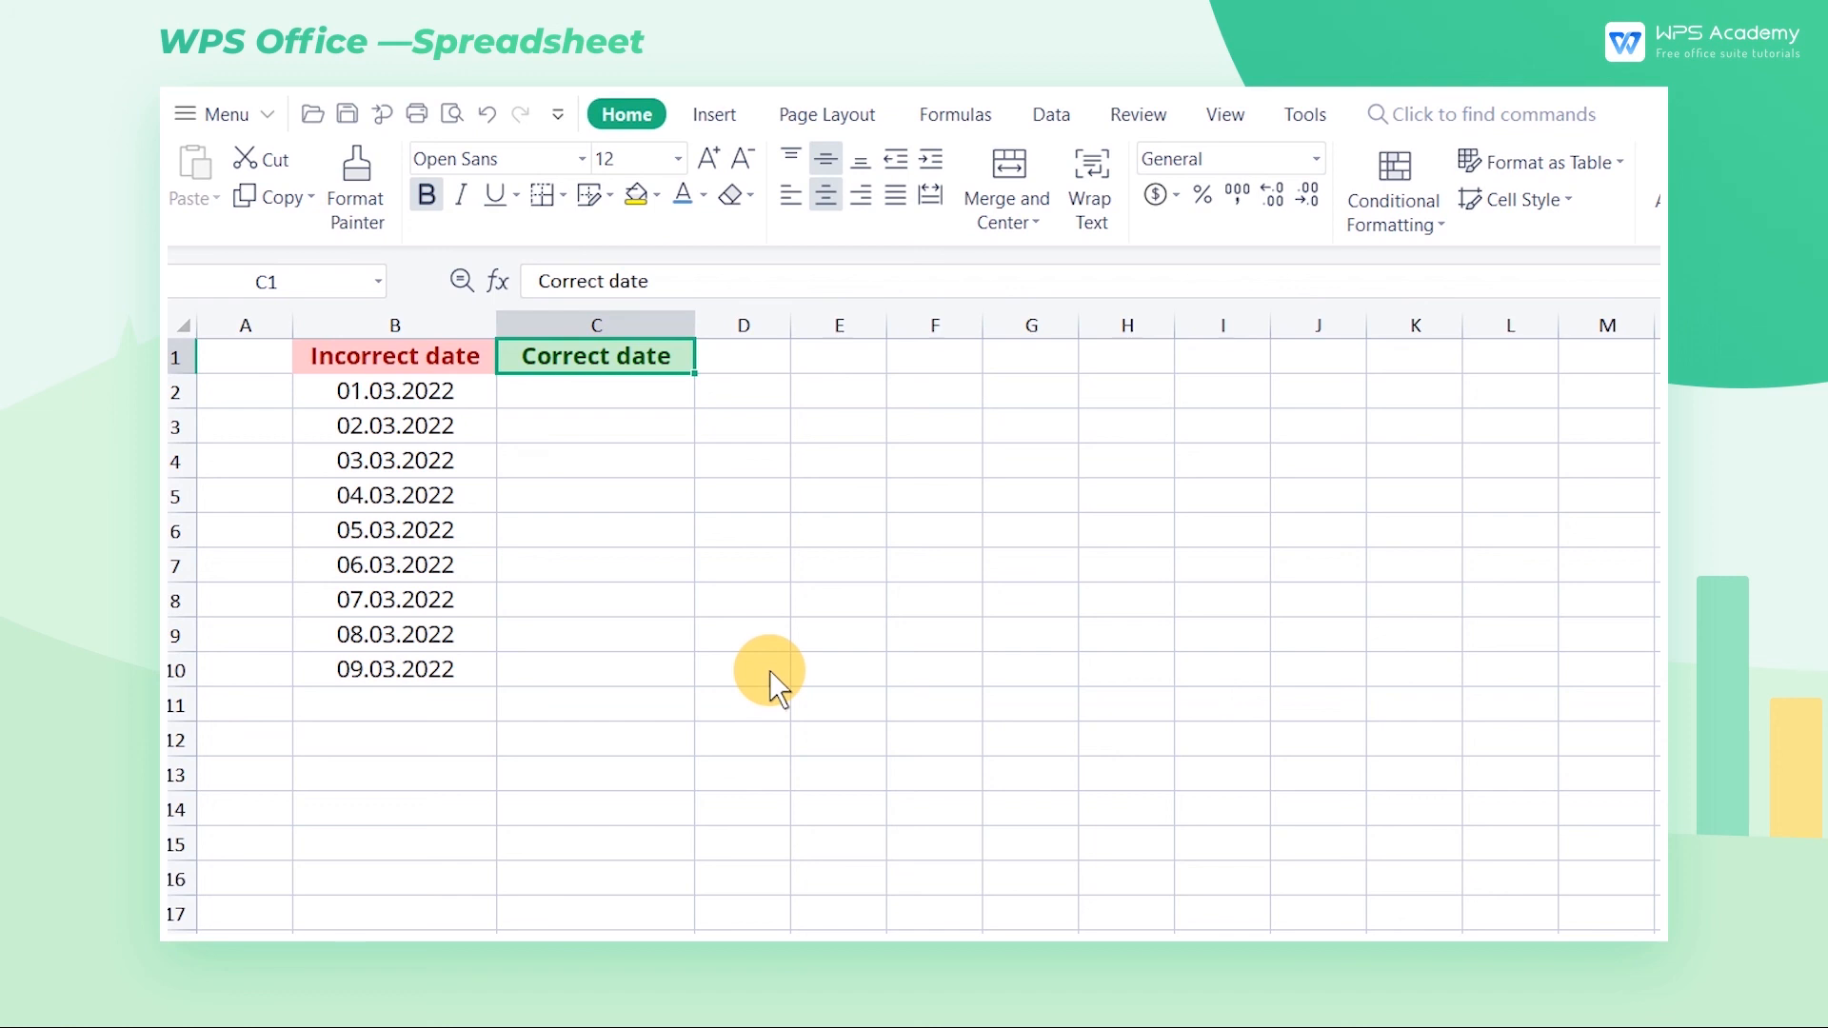
Enter 01/03/2022 in C2 as the pattern and Flash Fill the corrected dates down through C10
double_click(672, 404)
text(01/03/2022)
key(Return)
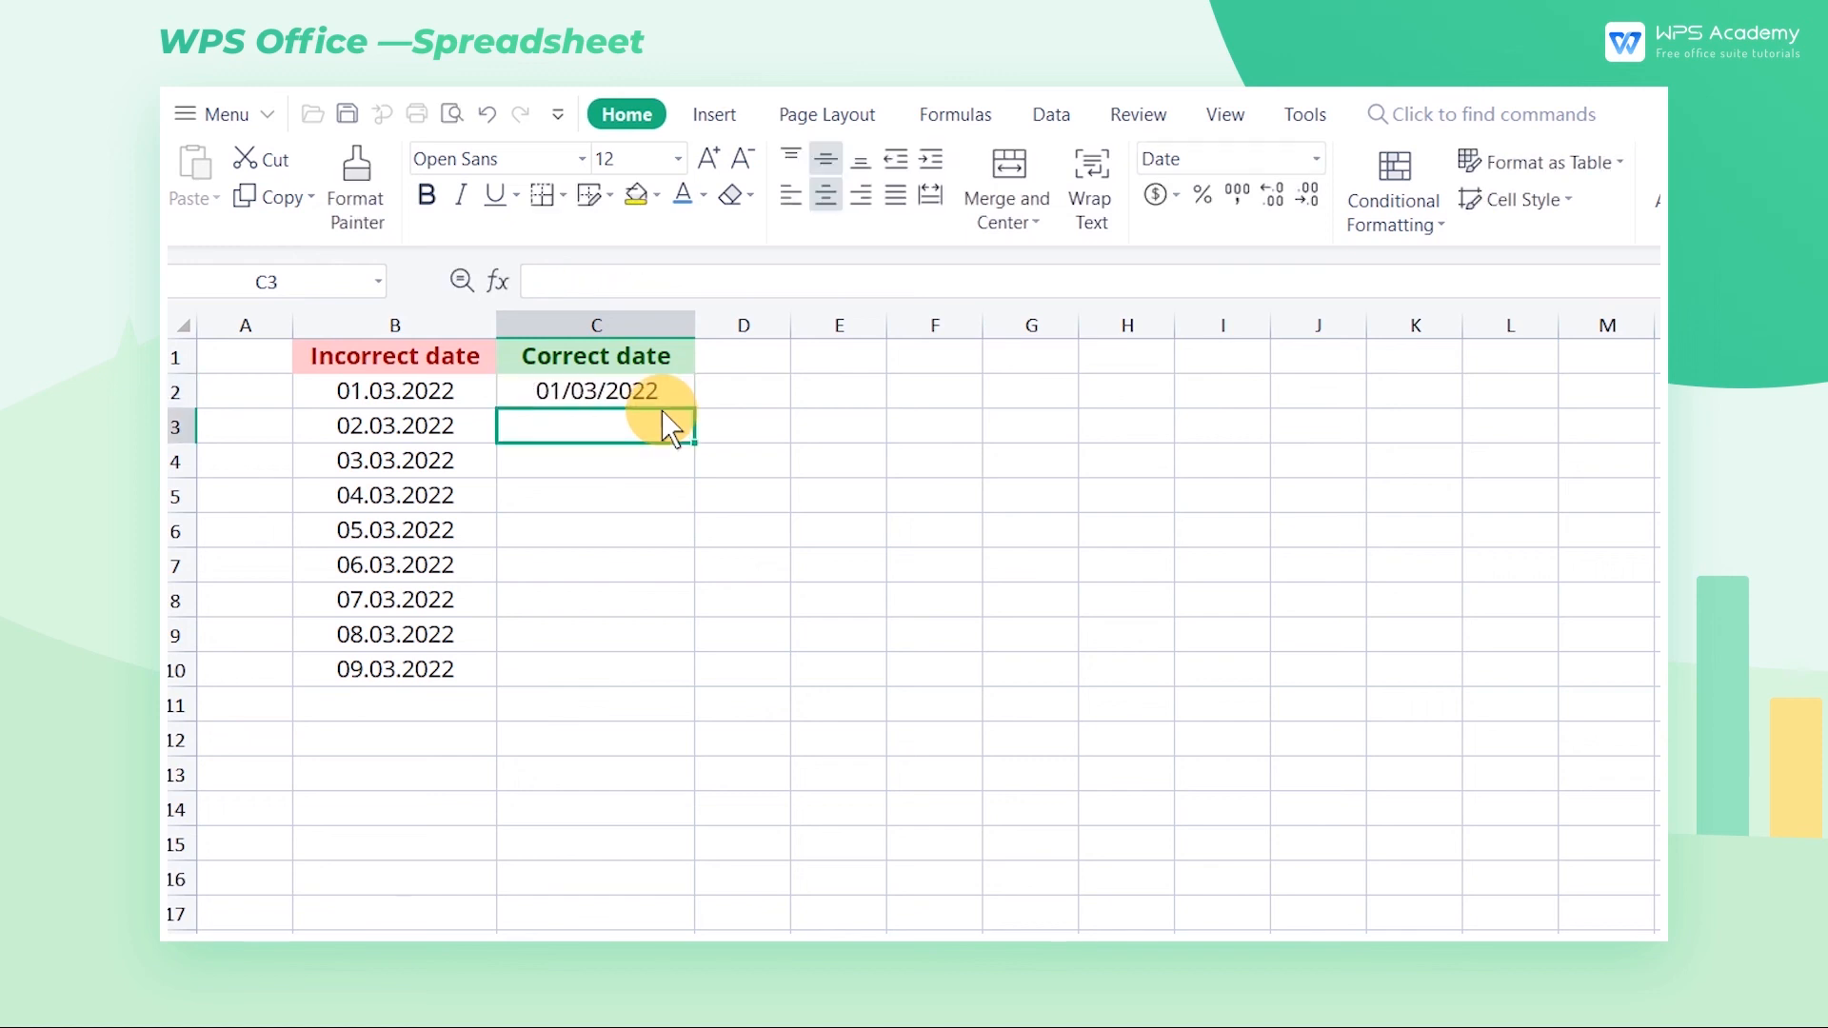
drag(674, 392, 678, 666)
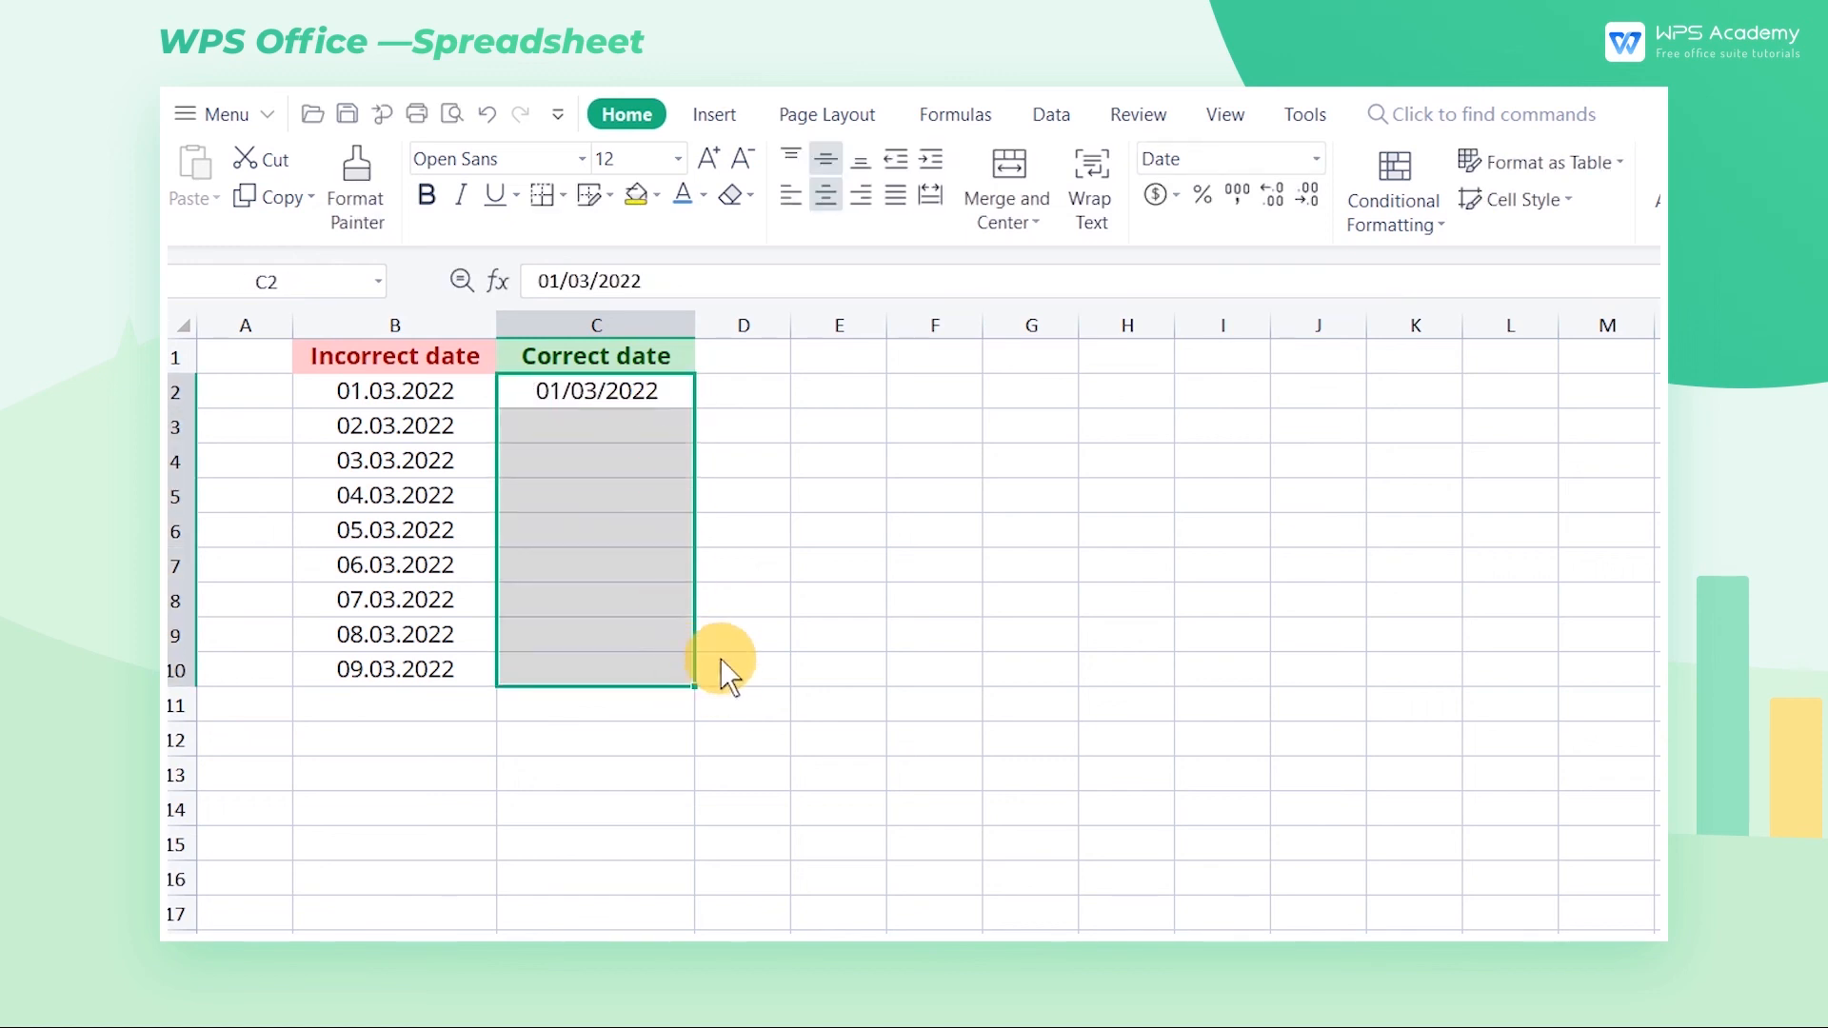
key(ctrl+e)
click(797, 679)
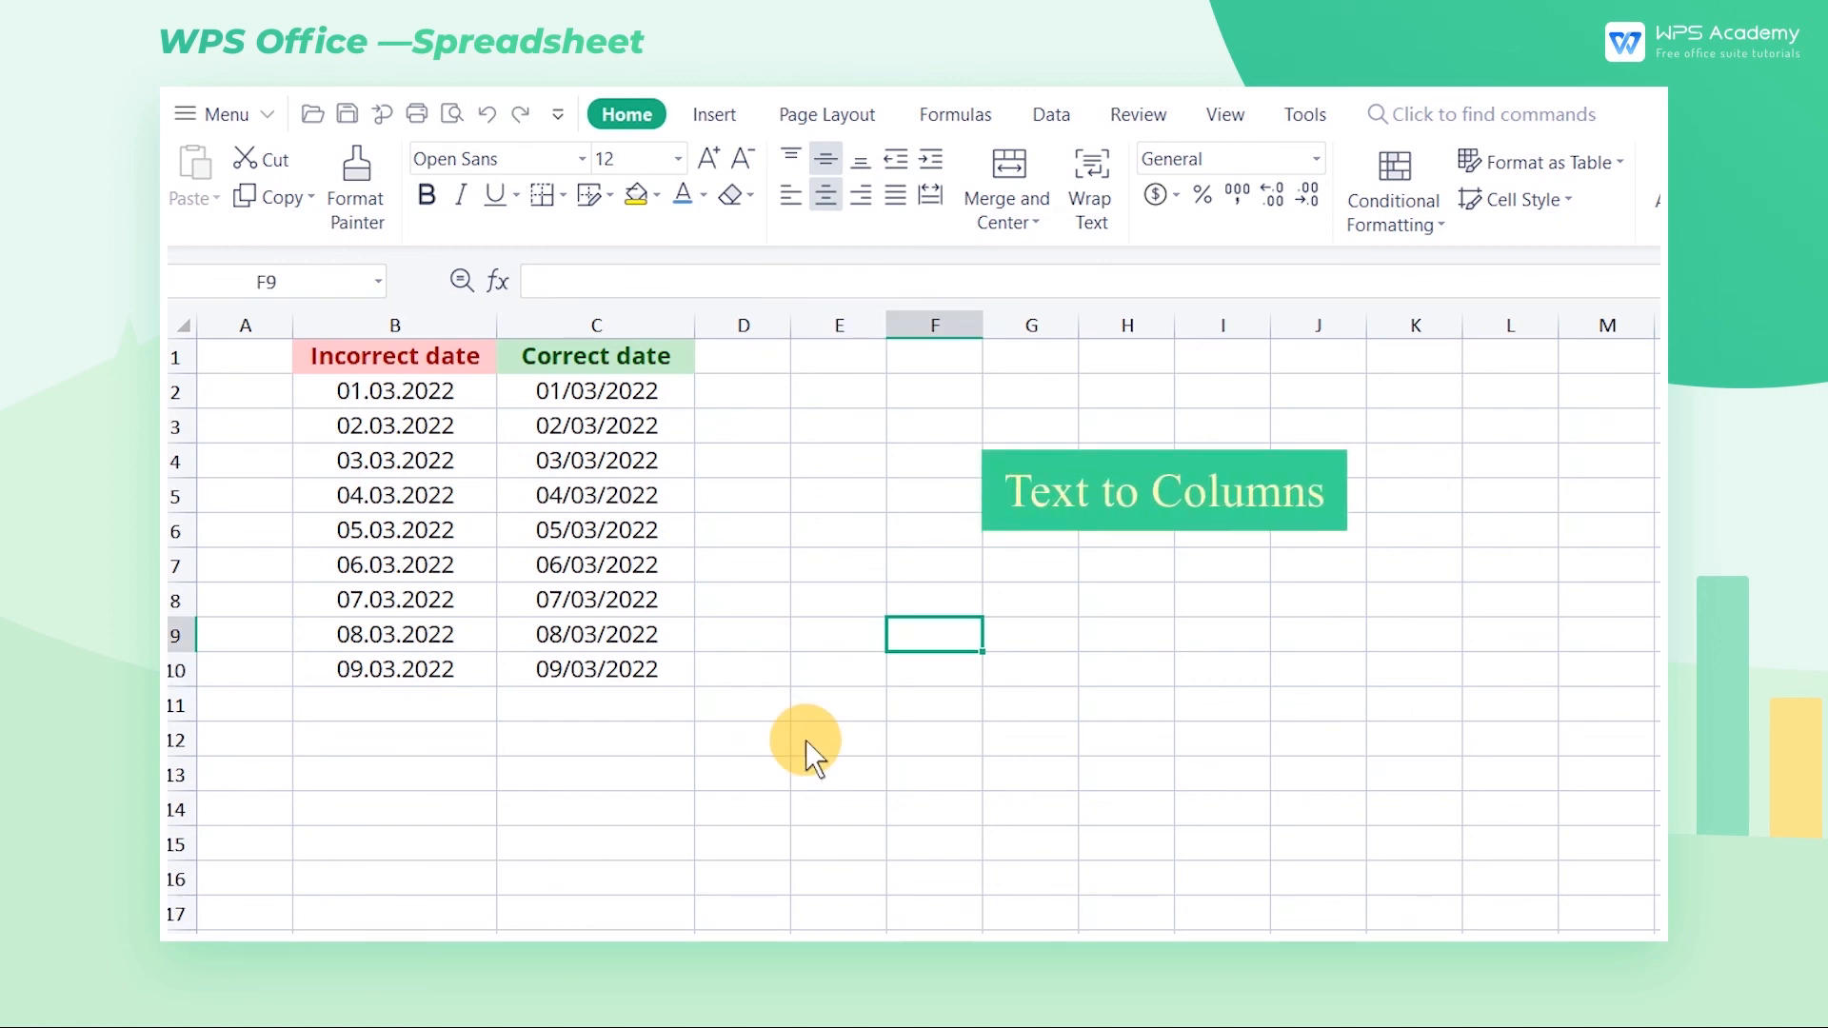
Convert the dot-separated dates in B2:B10 in place with Text to Columns, keeping Delimited and setting the column data format to Date YMD
drag(456, 387, 401, 667)
click(1042, 115)
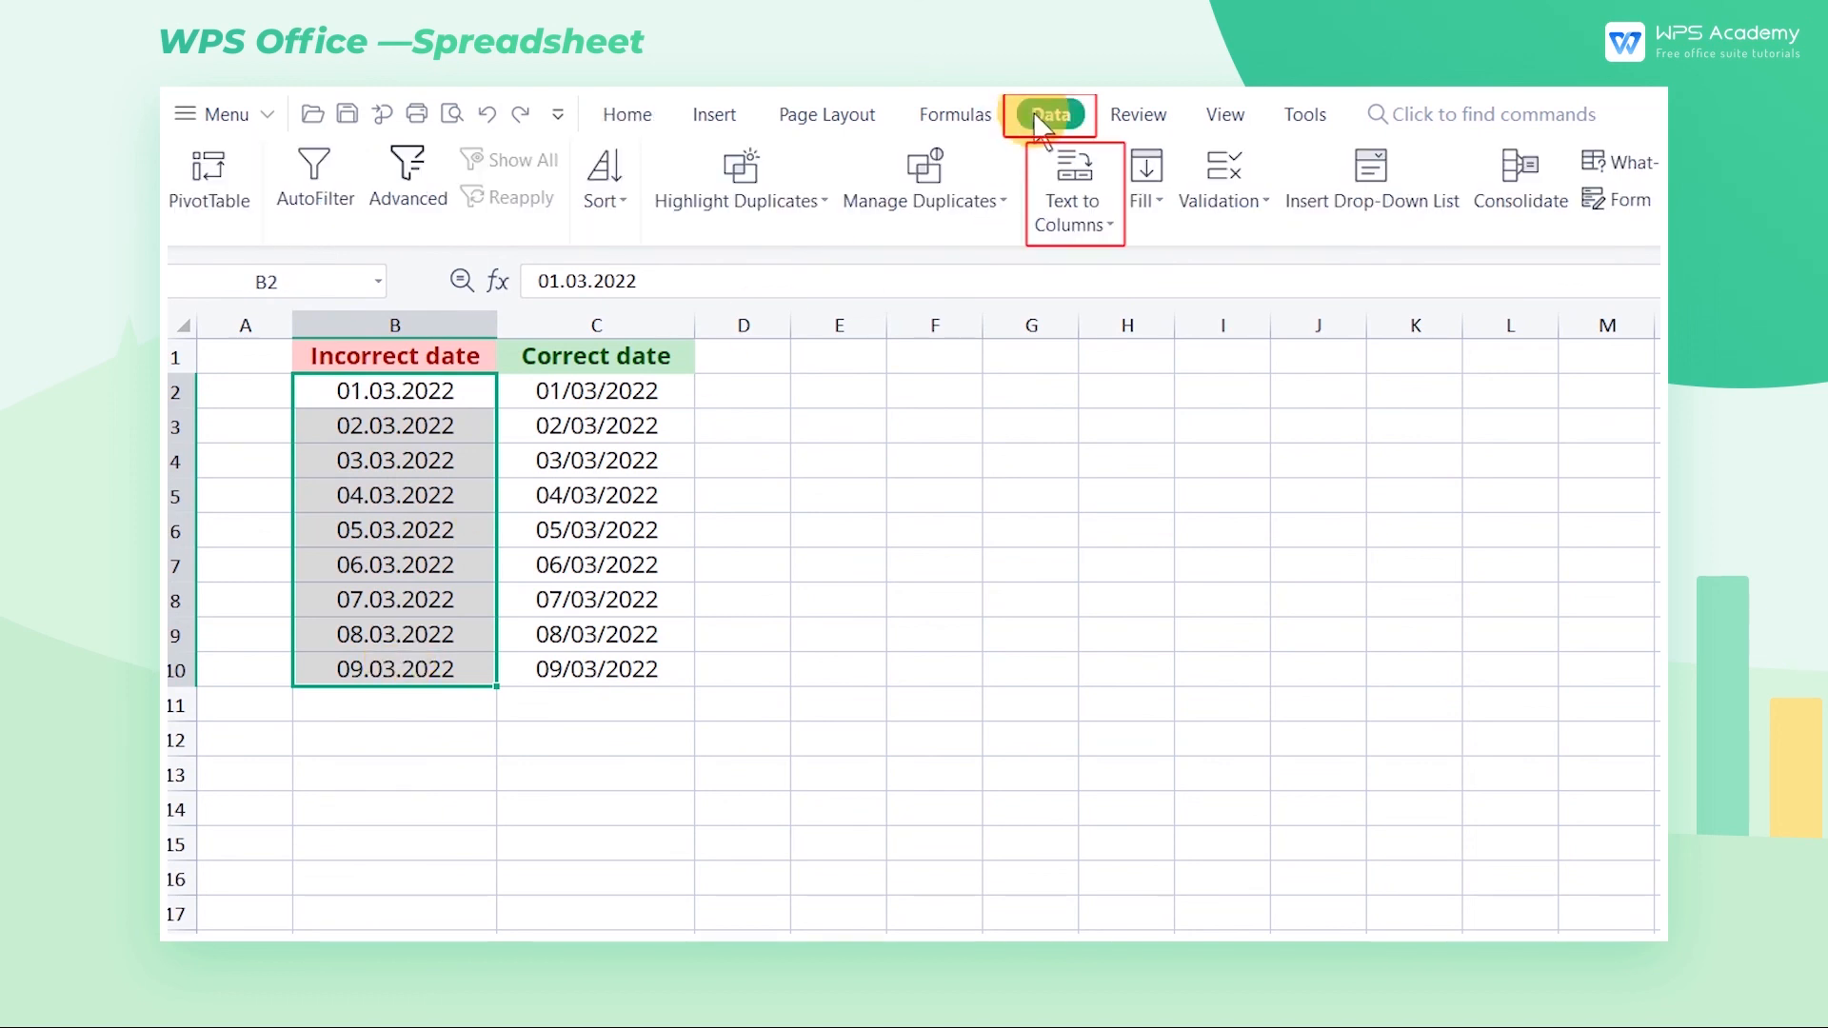
click(1073, 215)
click(1093, 260)
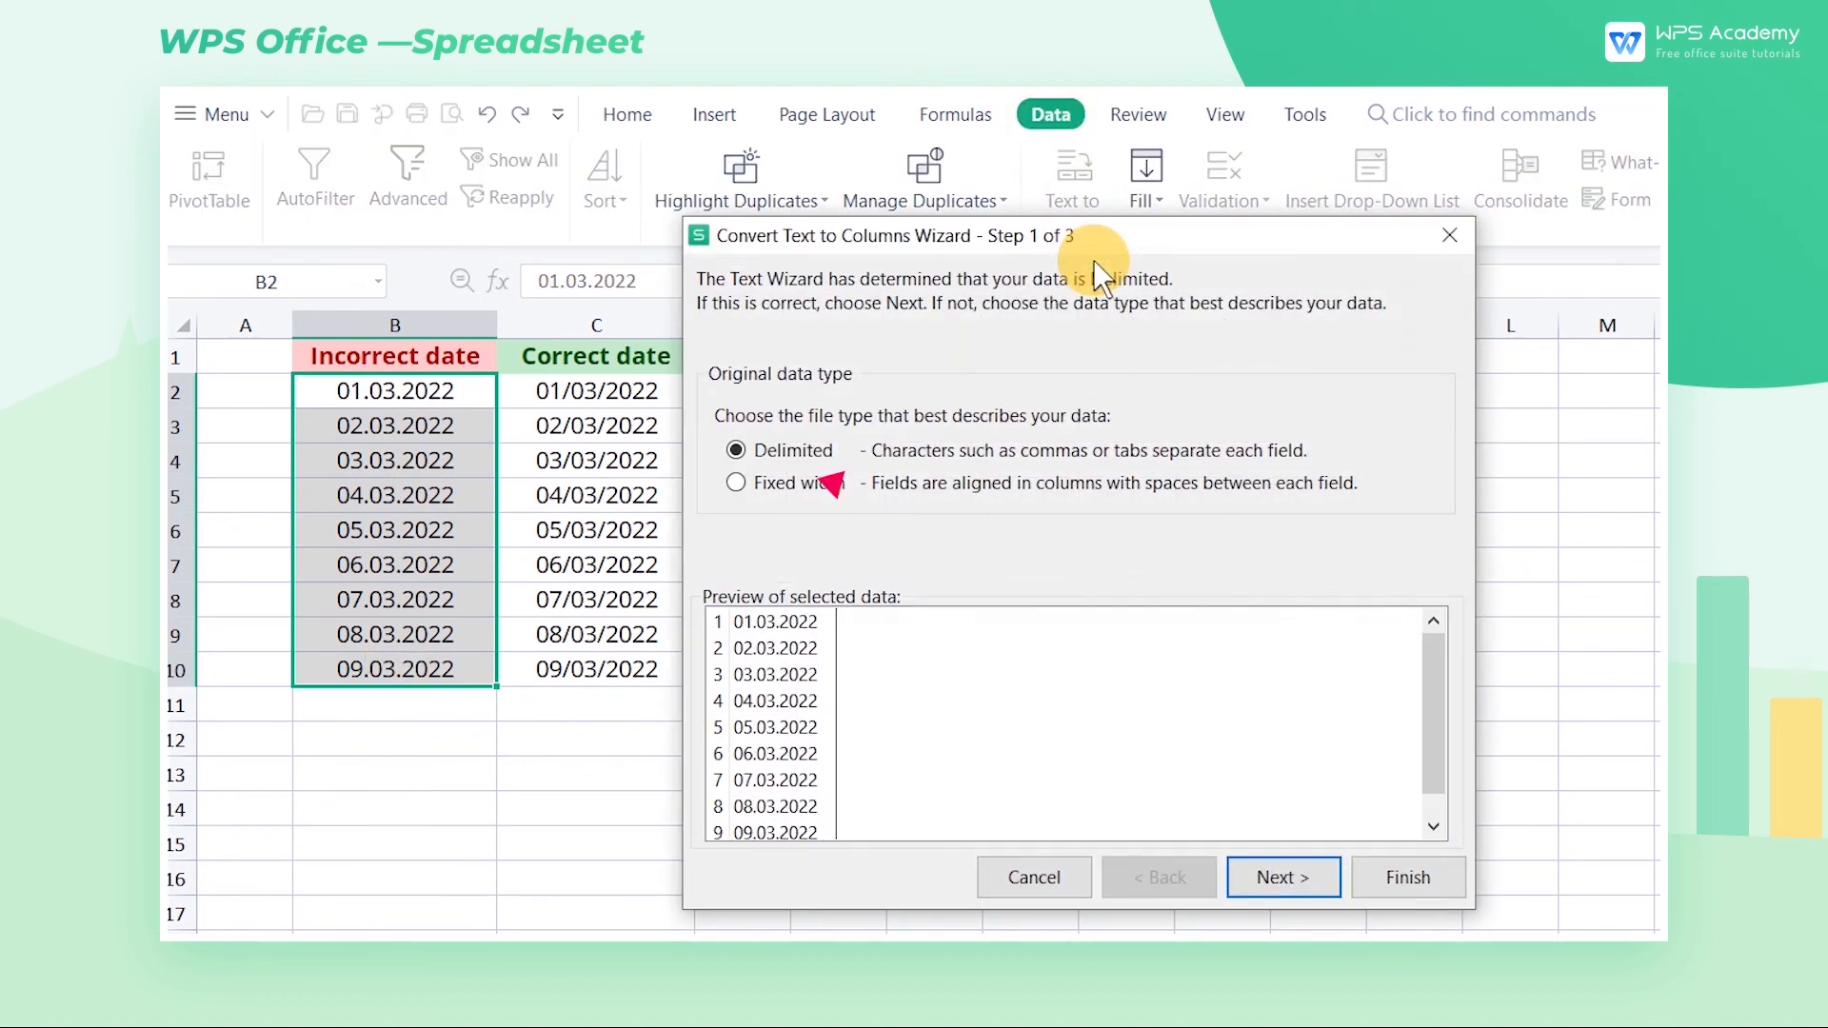
click(1250, 871)
click(1249, 871)
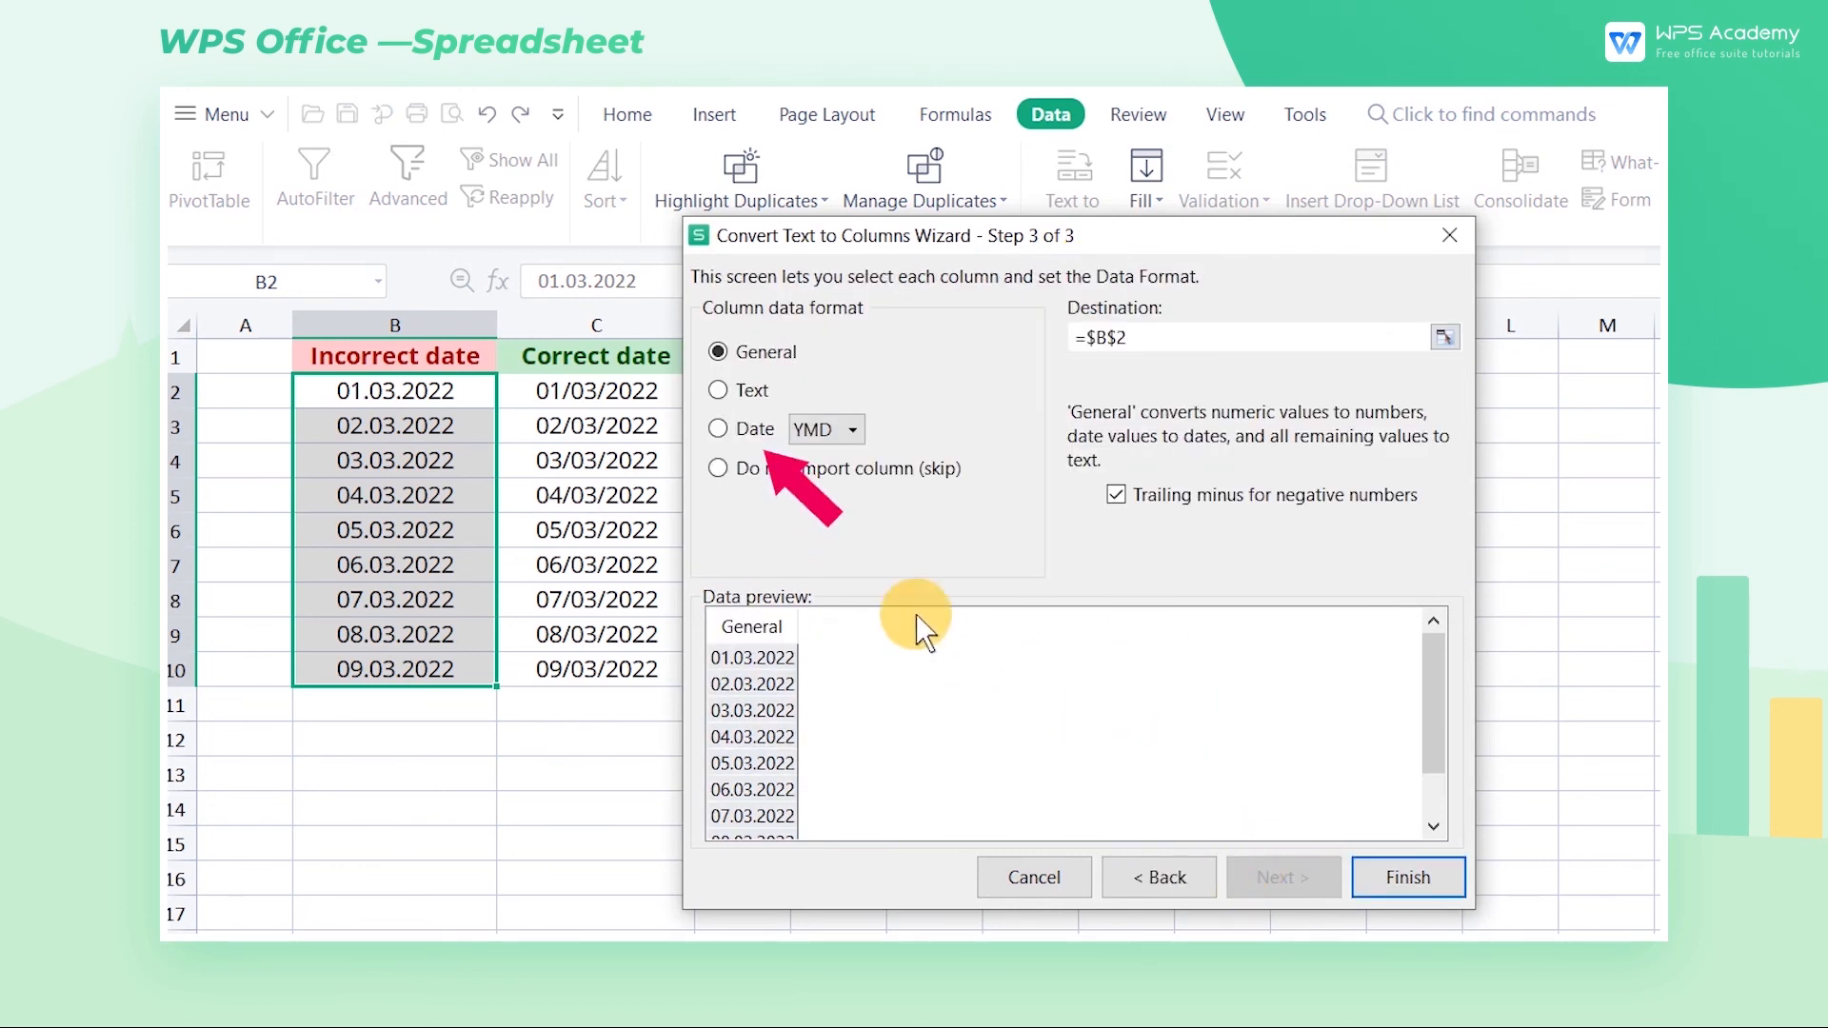
click(718, 428)
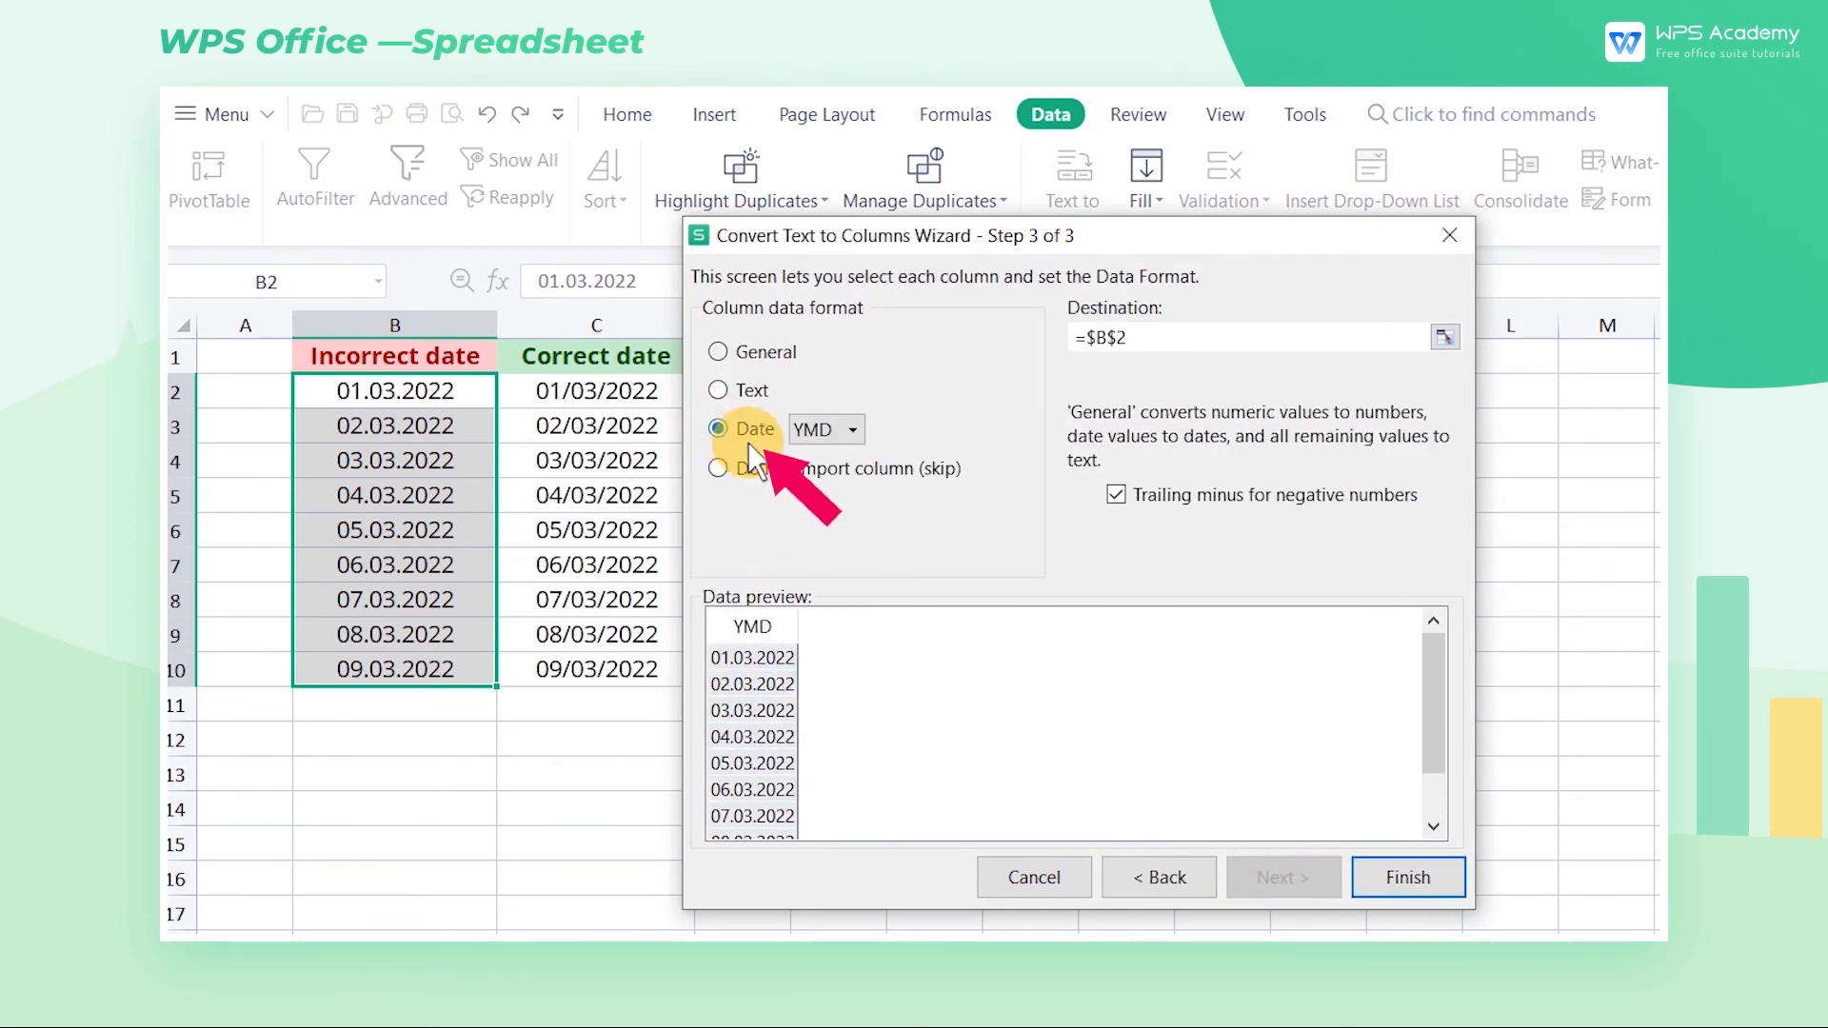
click(1407, 876)
click(658, 769)
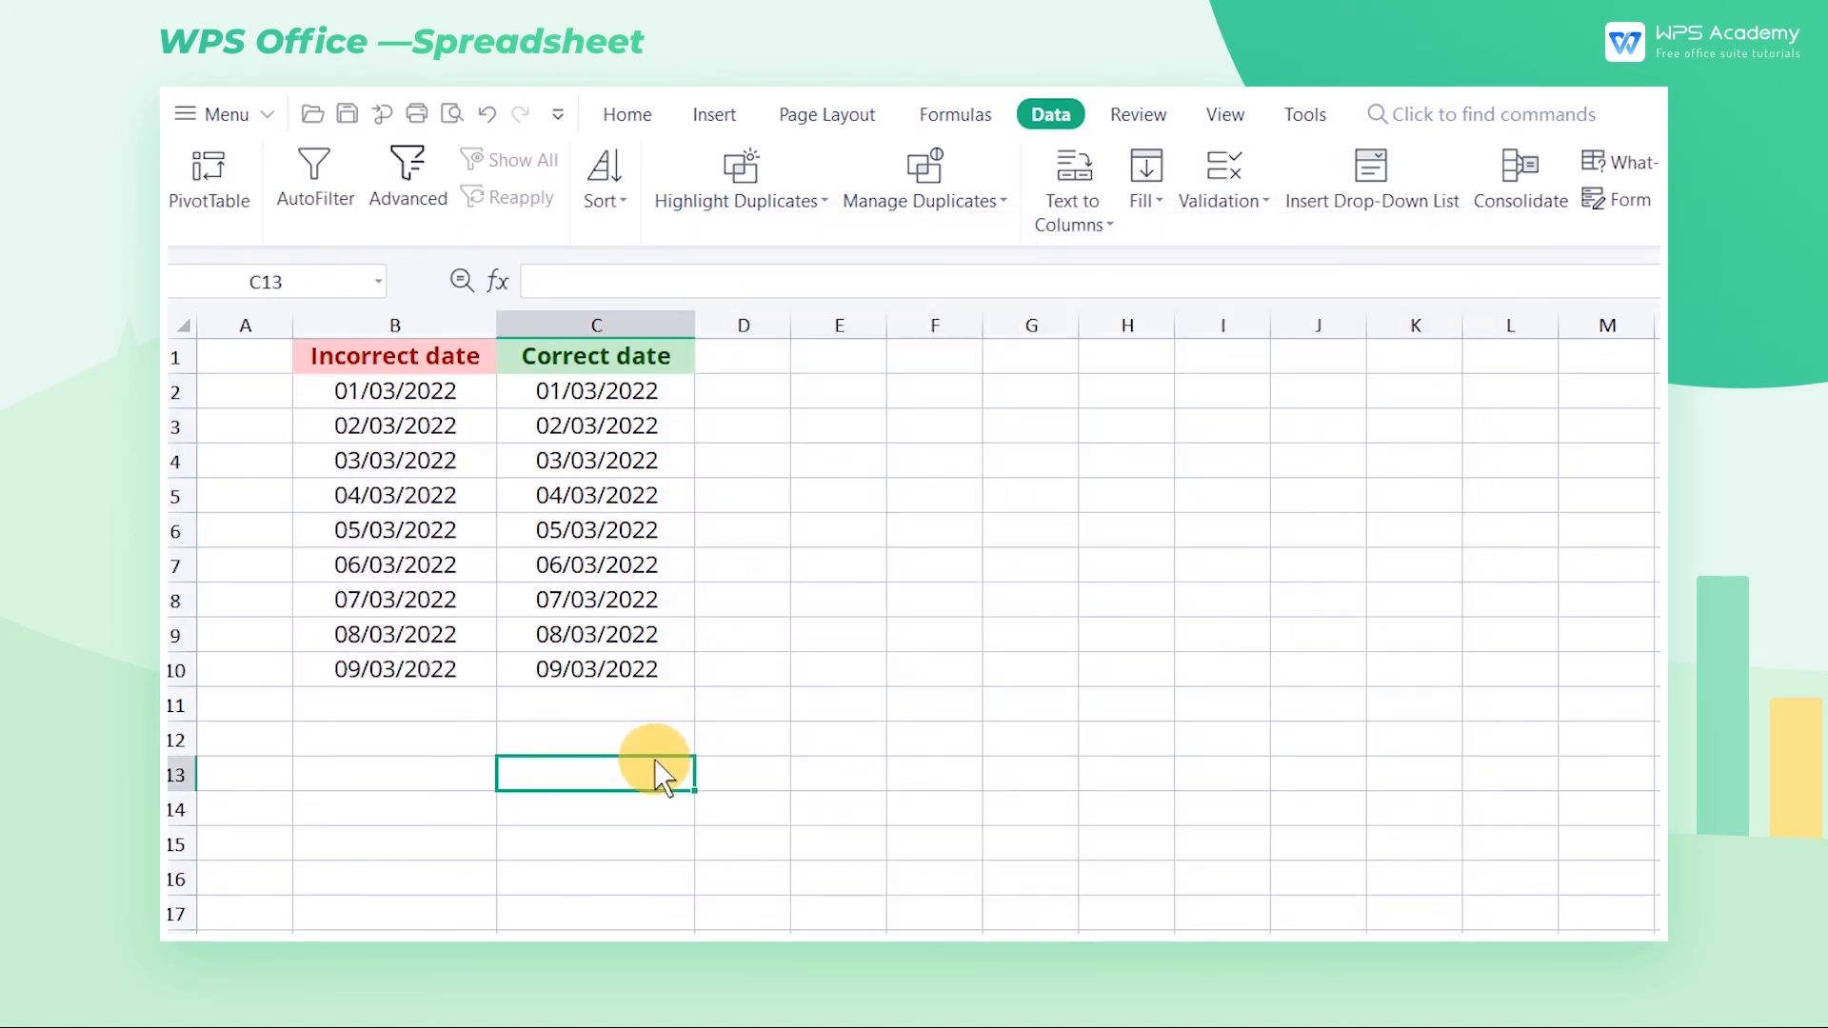